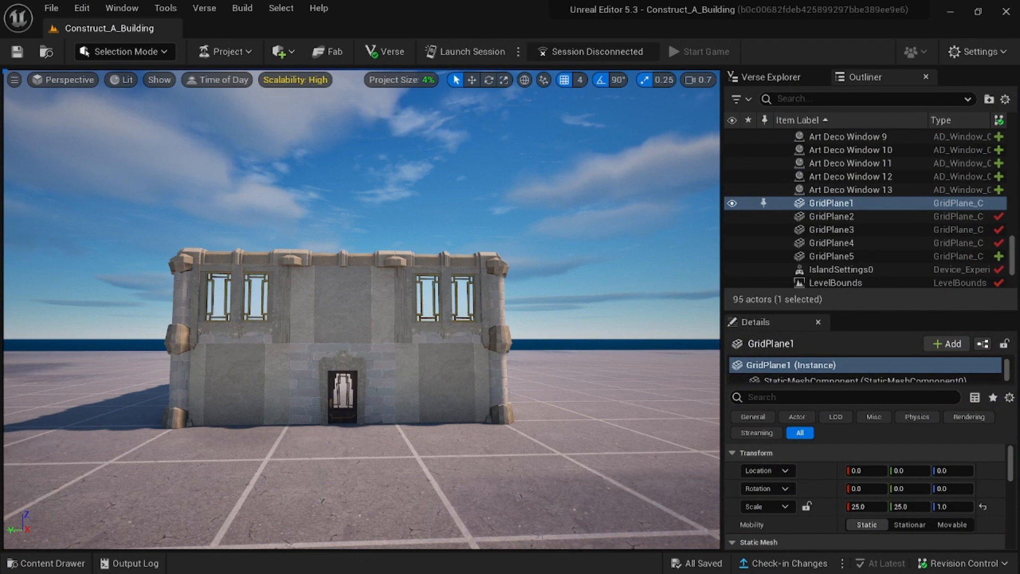
# - Examine the finished two-storey building from its front facade round to the side corner
pyautogui.press('a')
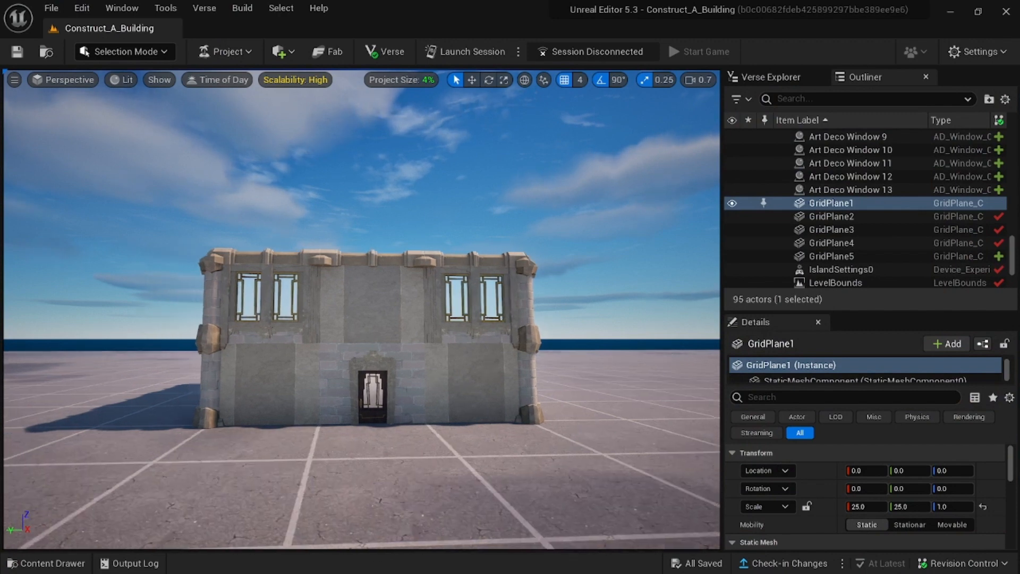
pyautogui.press('a')
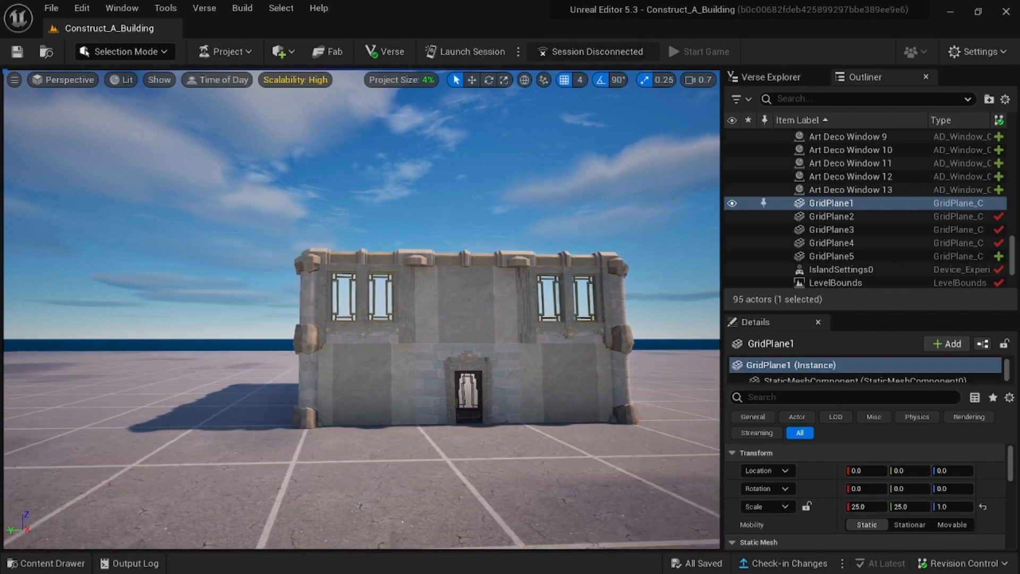
pyautogui.press('a')
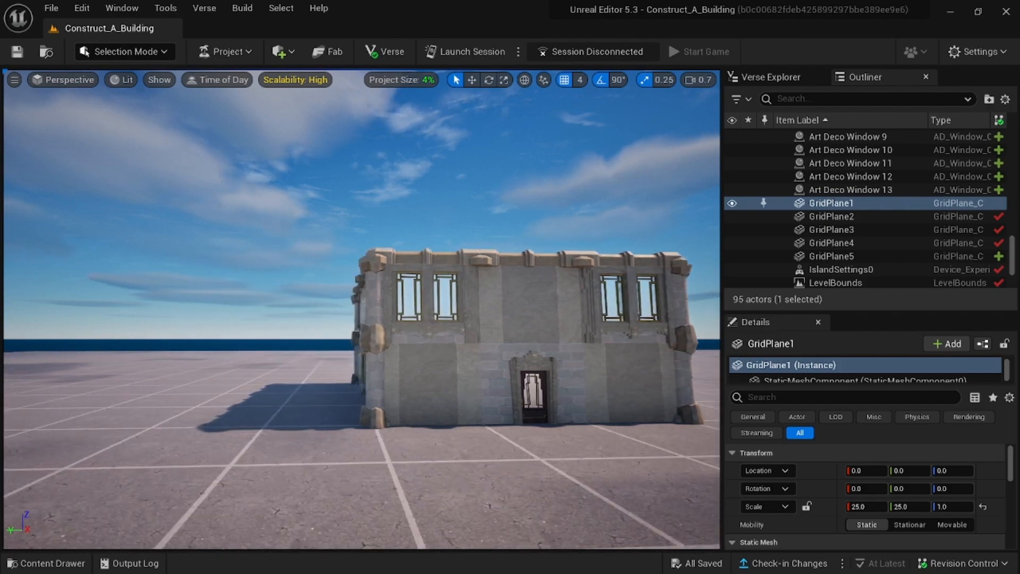
pyautogui.press('a')
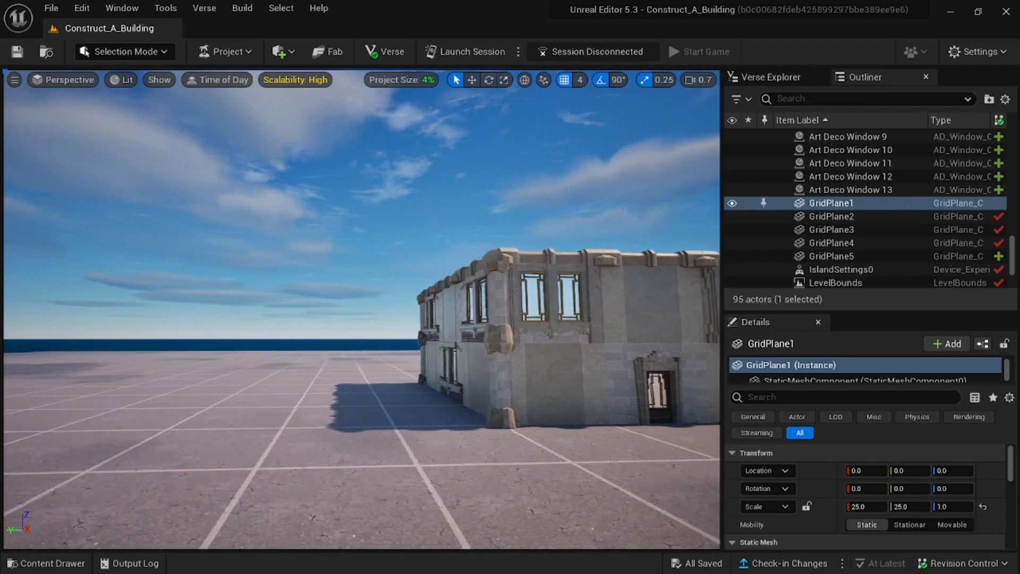
pyautogui.press('a')
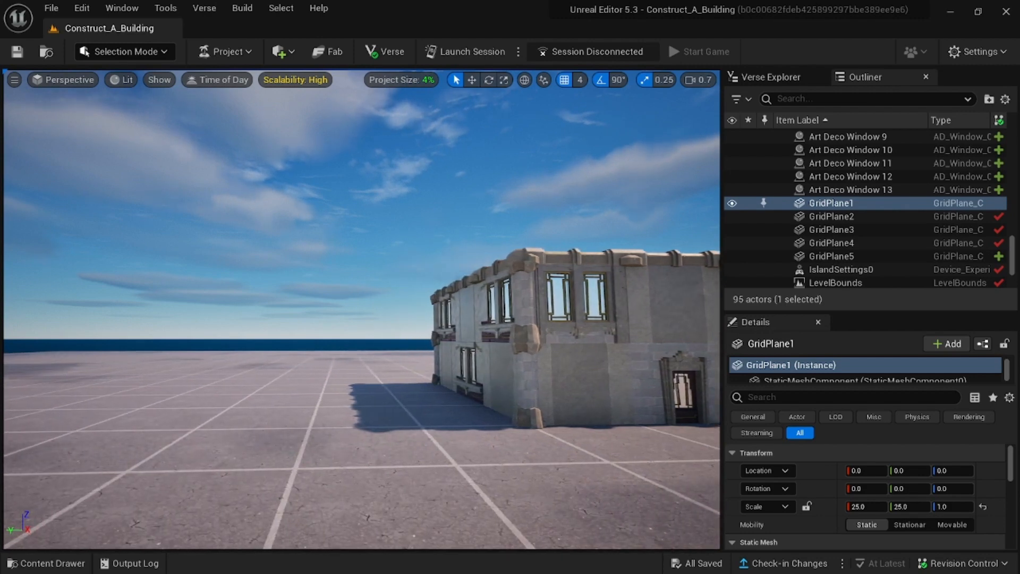
pyautogui.press('a')
pyautogui.moveTo(362, 310); pyautogui.dragTo(467, 310, button='right')
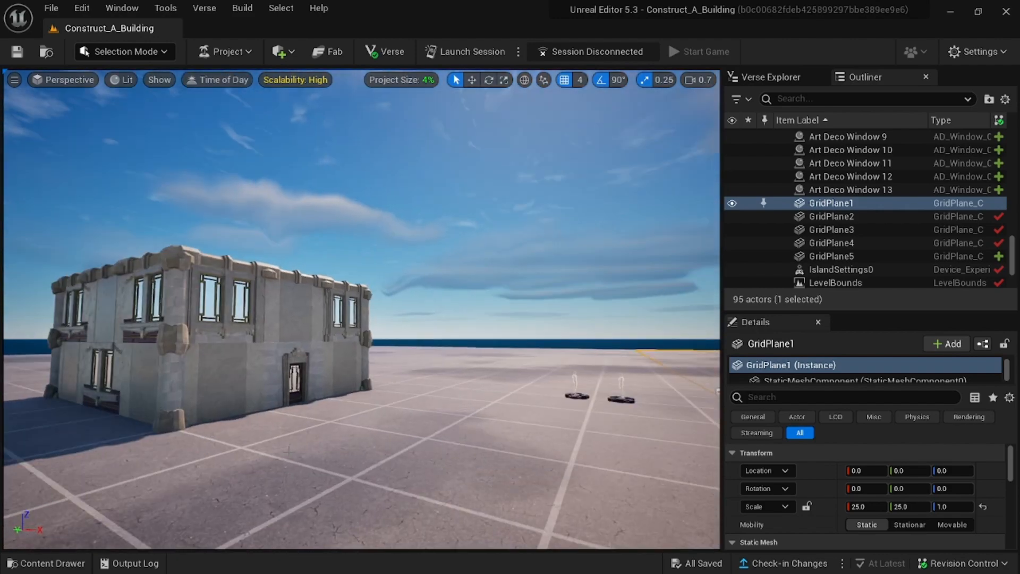
pyautogui.press('a')
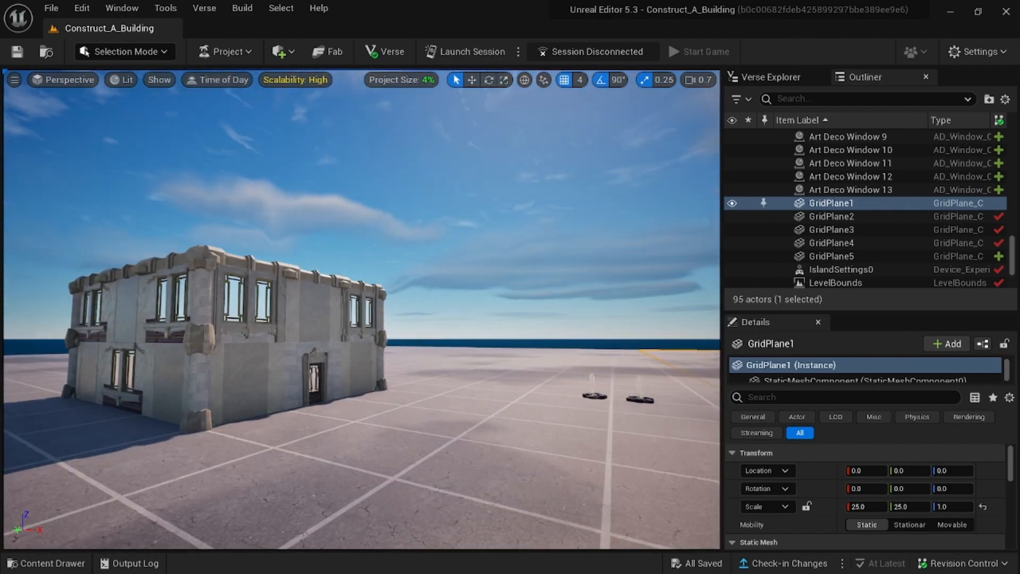
pyautogui.press('a')
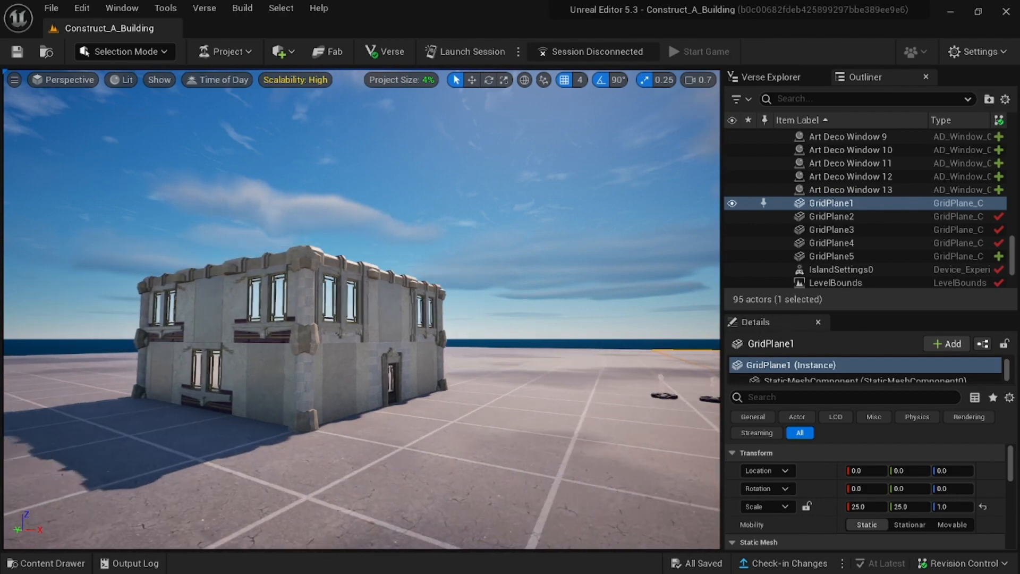
pyautogui.press('a')
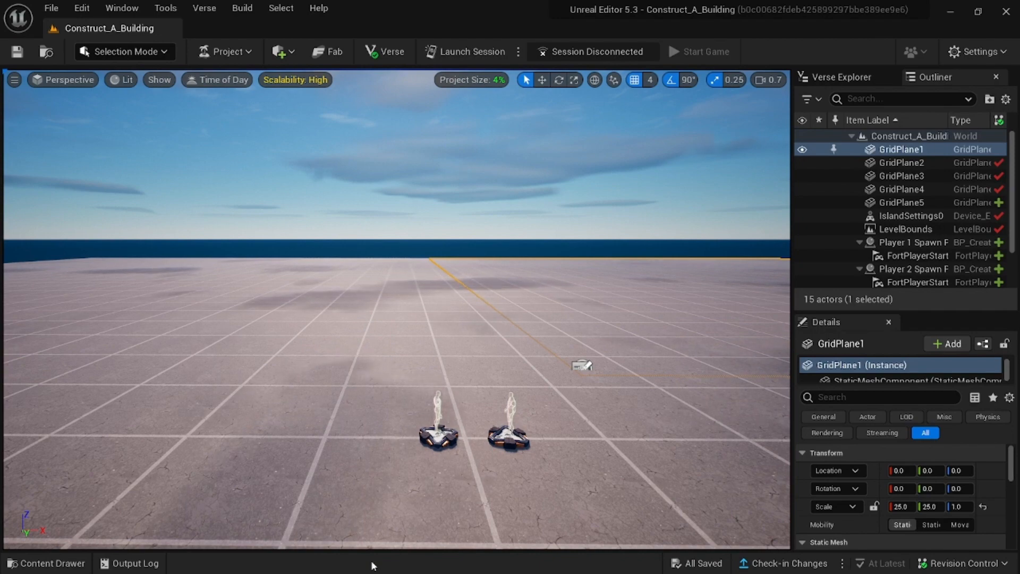
# - Switch grid snapping off and back on, and do the same for rotation snapping
pyautogui.moveTo(372, 371); pyautogui.dragTo(122, 375, button='right')
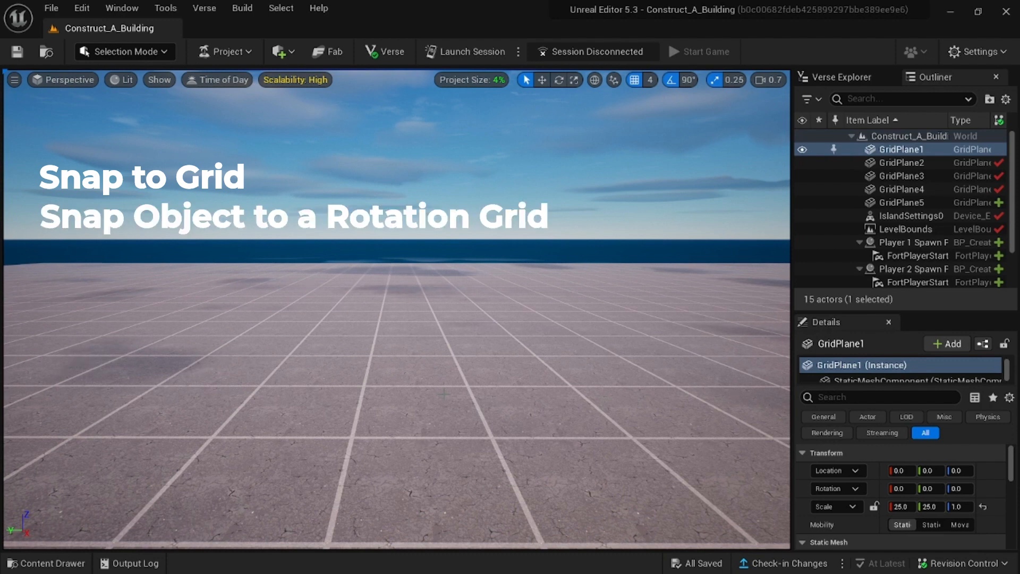
pyautogui.click(635, 80)
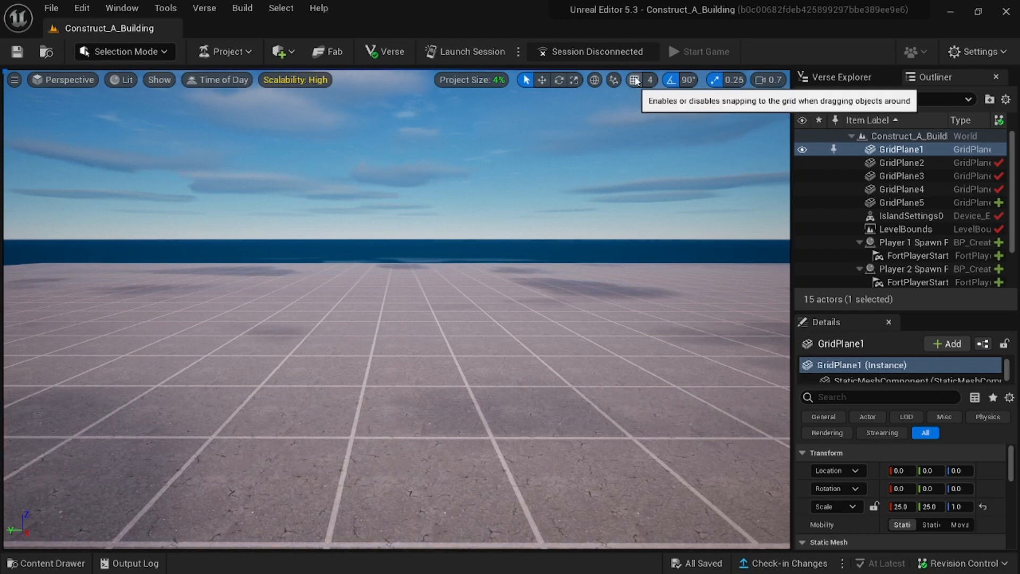
pyautogui.click(635, 79)
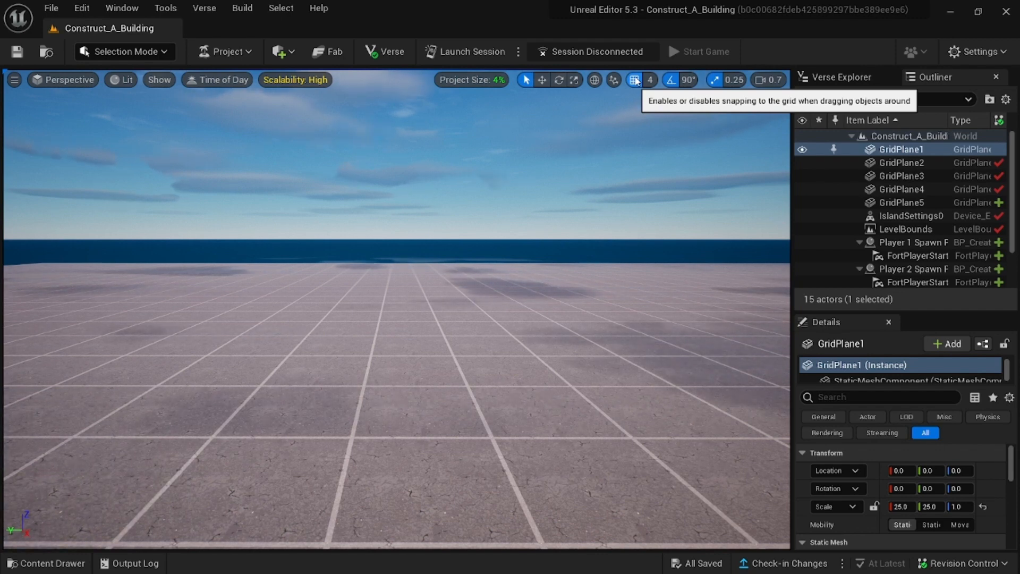
pyautogui.click(671, 81)
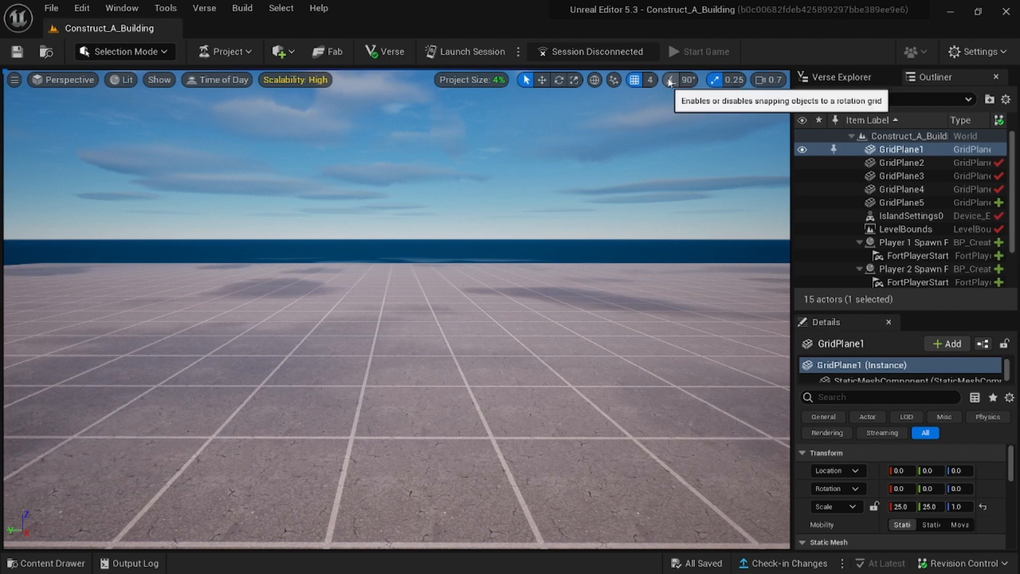
pyautogui.click(670, 83)
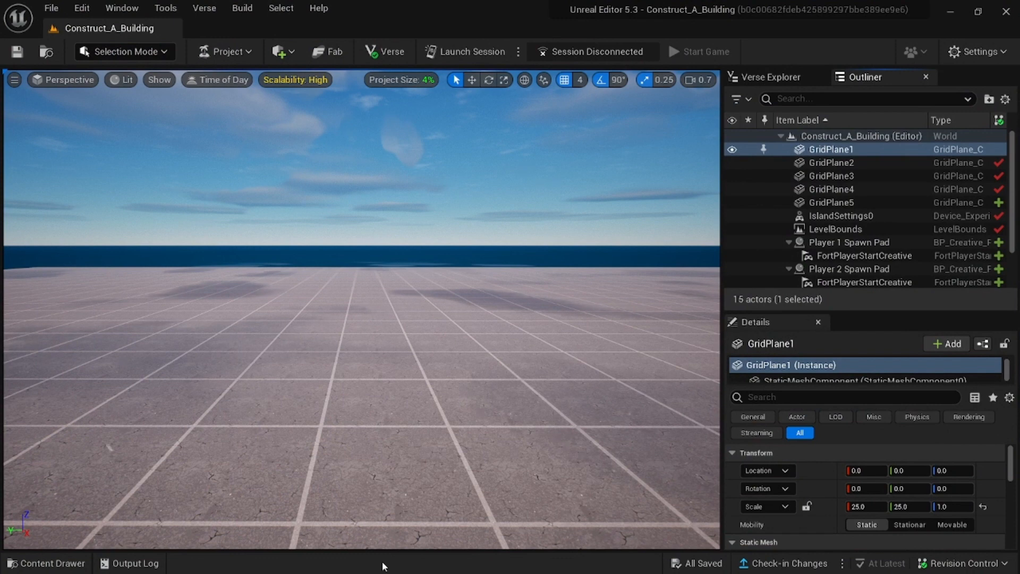
# - Browse the project content to Fortnite > Galleries > Building and open the Art Deco Bank Gallery Black folder
pyautogui.click(72, 563)
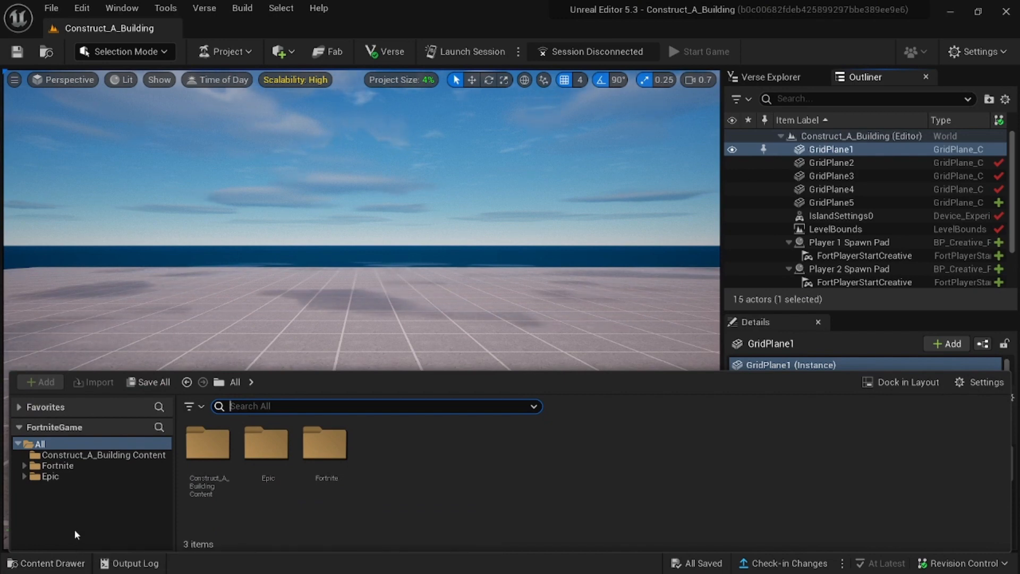
pyautogui.click(23, 466)
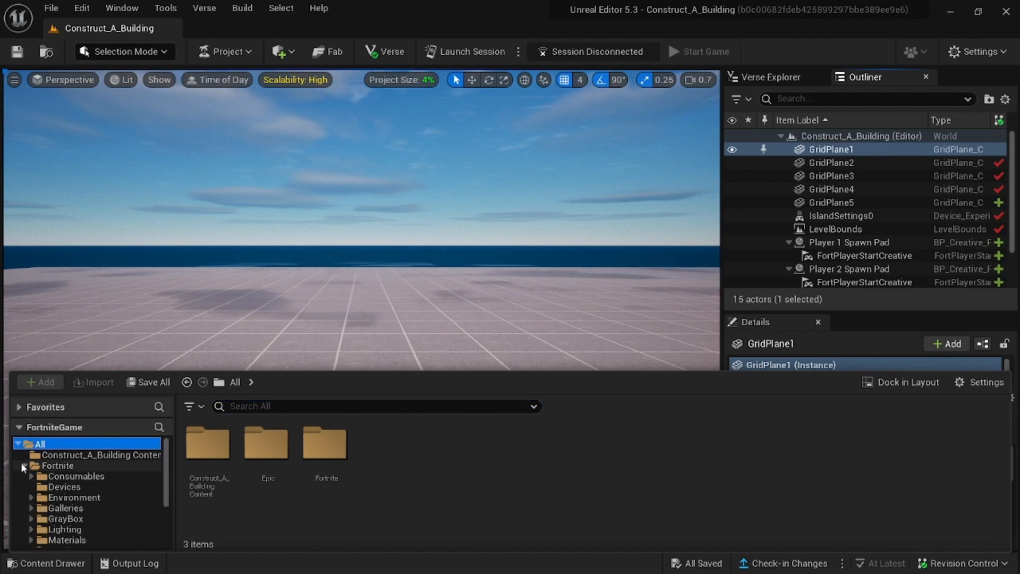
pyautogui.click(29, 507)
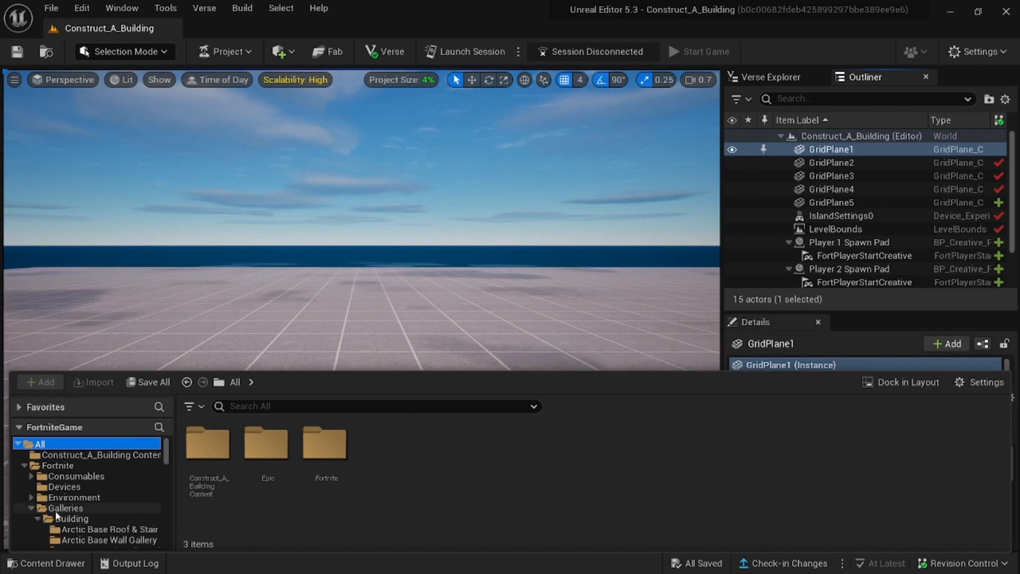
pyautogui.scroll(-4, 164, 459)
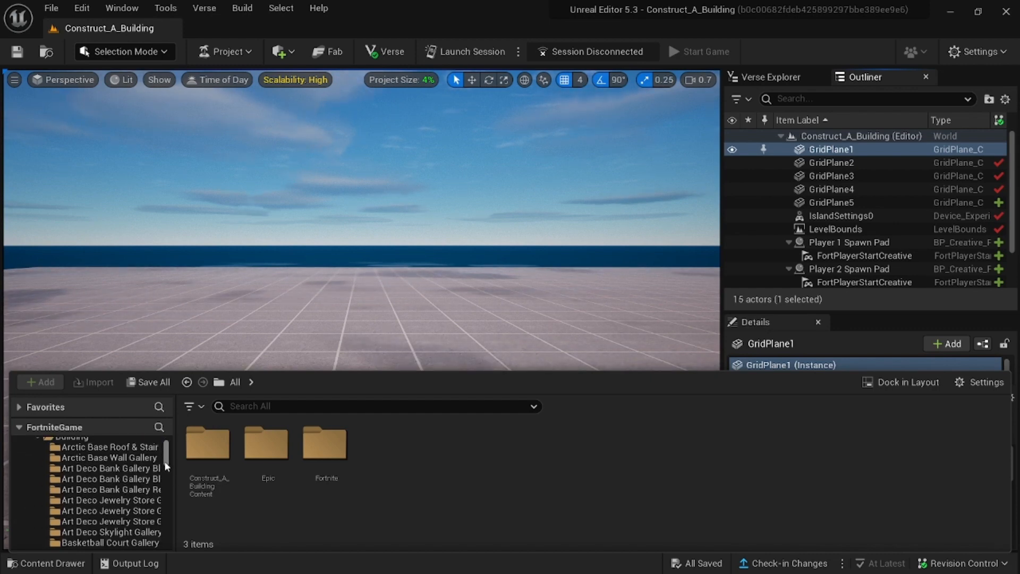
pyautogui.scroll(3, 167, 459)
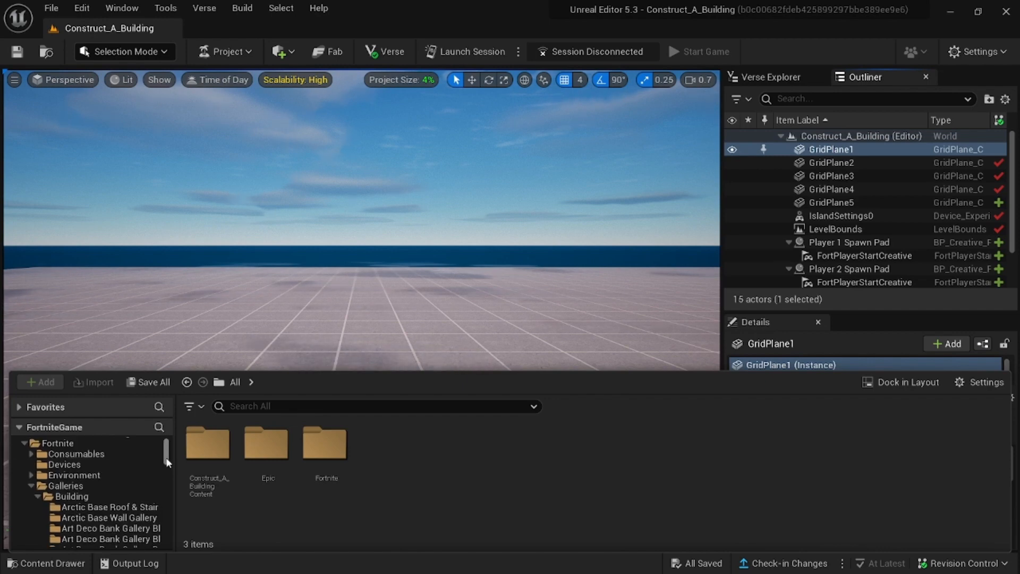
pyautogui.click(116, 529)
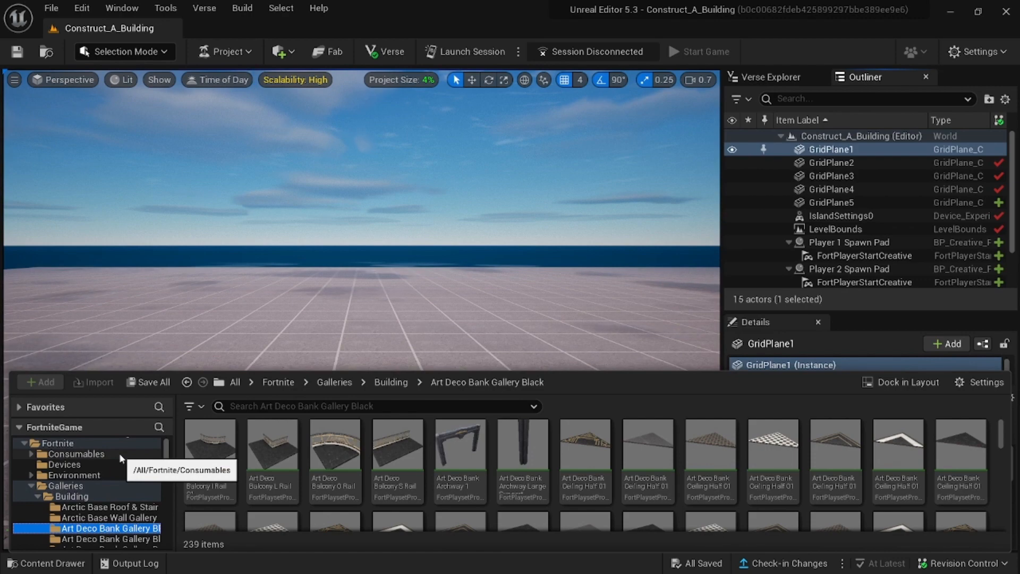
# - Open the Art Deco Bank Gallery Red folder and look through its building pieces
pyautogui.moveTo(1002, 439)
pyautogui.mouseDown()
pyautogui.moveTo(1006, 460)
pyautogui.moveTo(1002, 435)
pyautogui.mouseUp()
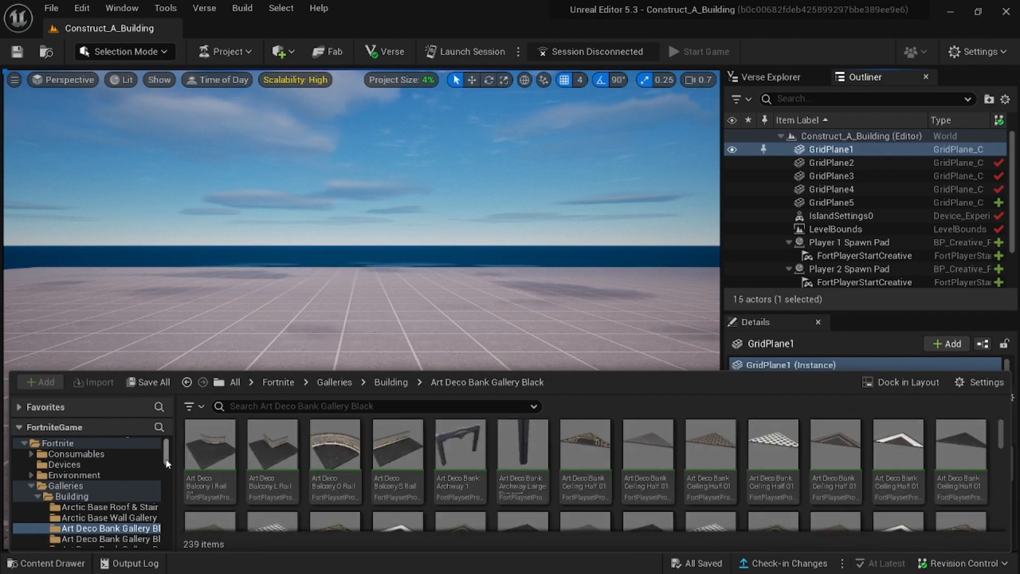
pyautogui.click(122, 528)
pyautogui.scroll(-1, 122, 523)
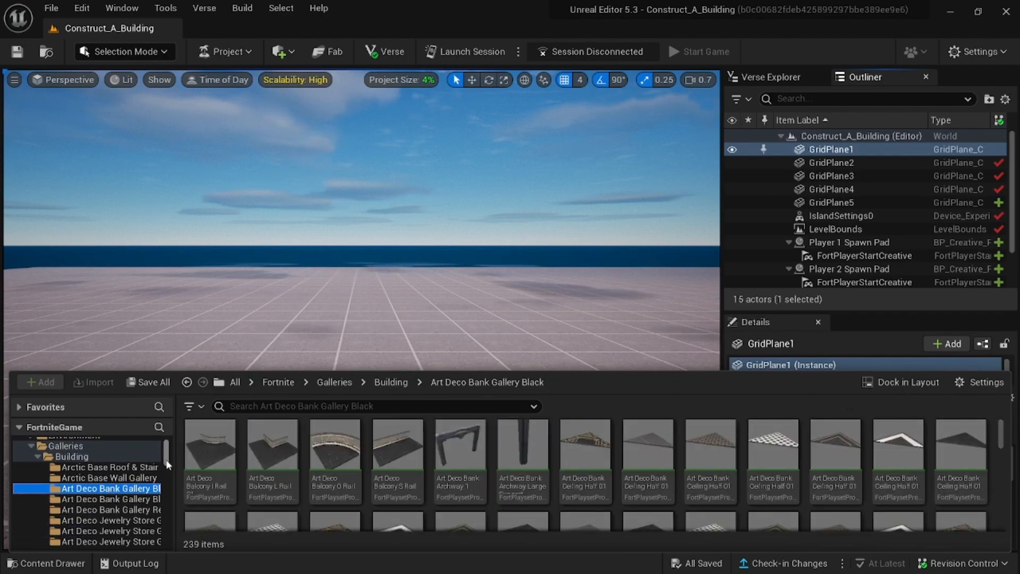
pyautogui.click(121, 509)
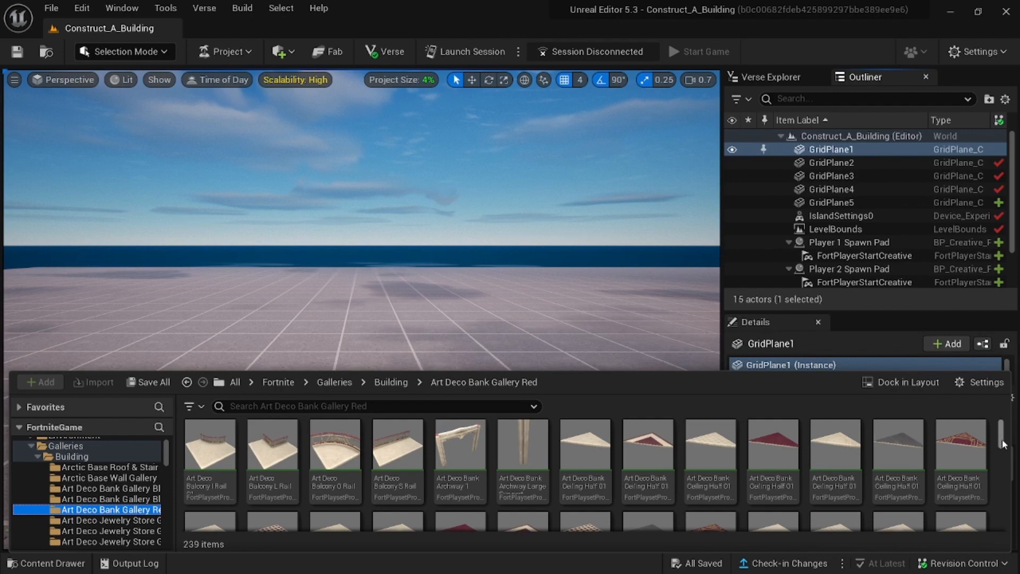
pyautogui.moveTo(1002, 441); pyautogui.dragTo(1008, 461)
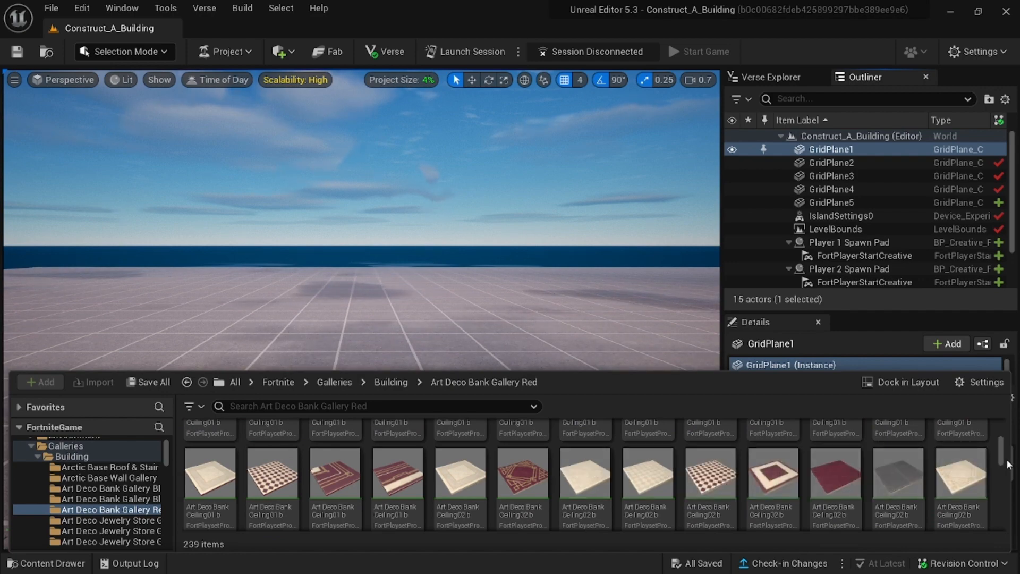
pyautogui.moveTo(1002, 460); pyautogui.dragTo(991, 435)
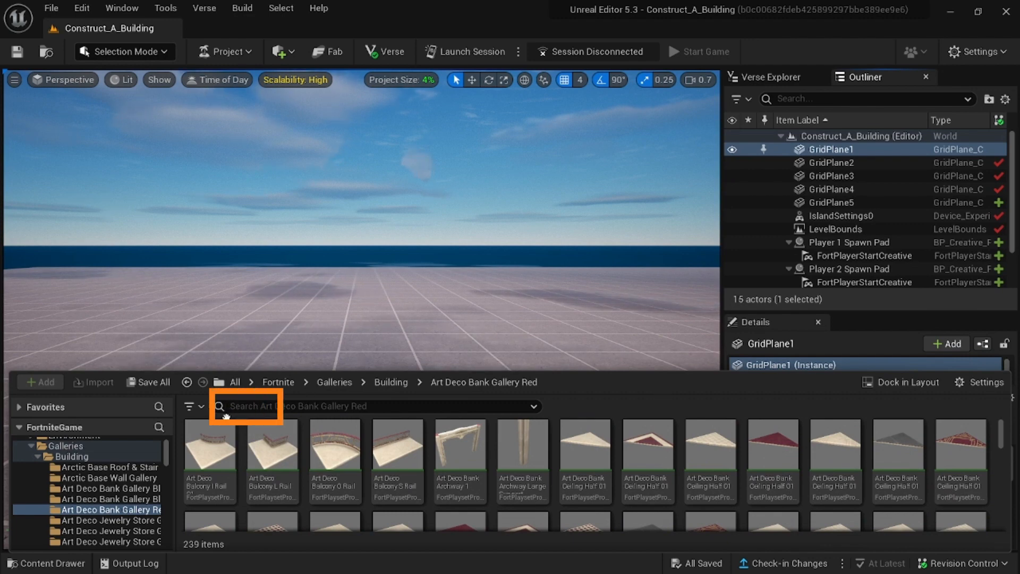
# - Search the red gallery for "window" and place Art Deco Window 01 on the ground at about X -4352, Y 3584, Z 0
pyautogui.click(254, 407)
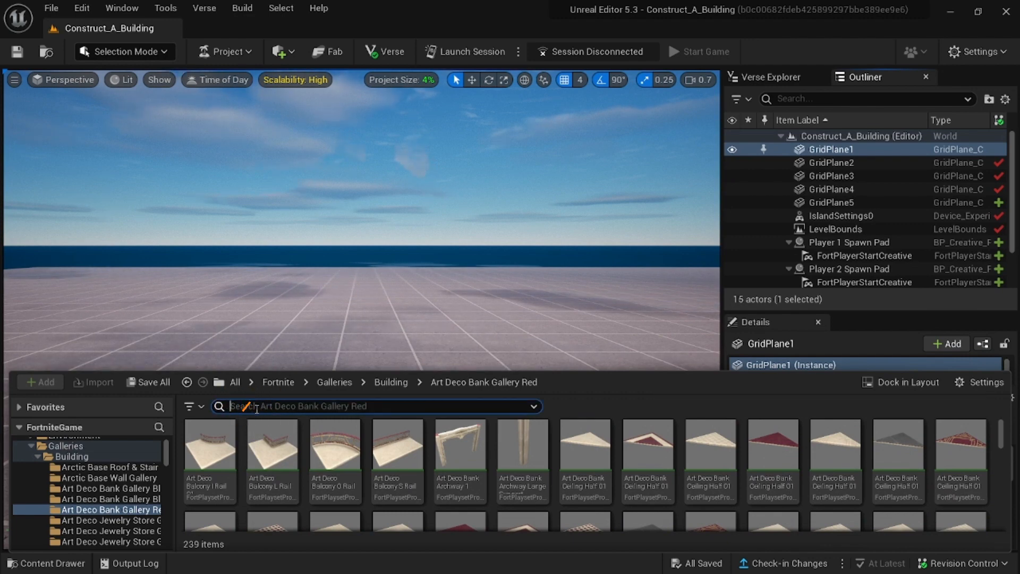
pyautogui.write('win')
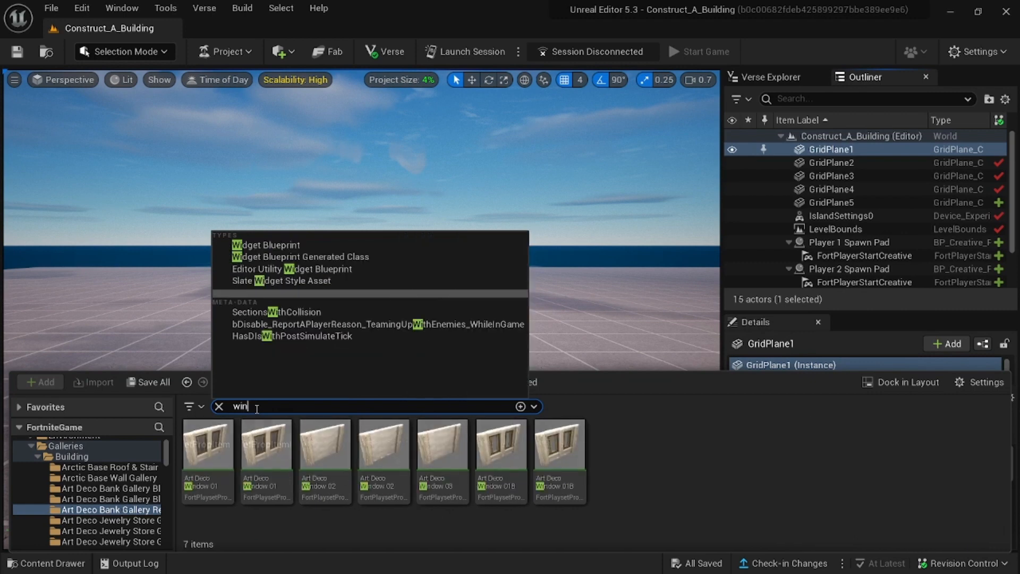
pyautogui.write('do')
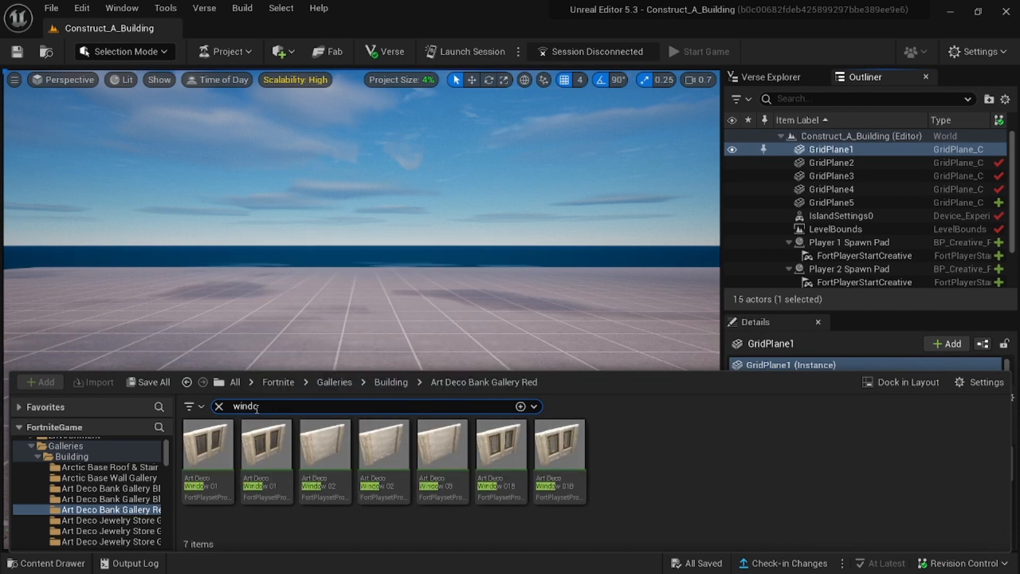
pyautogui.write('w')
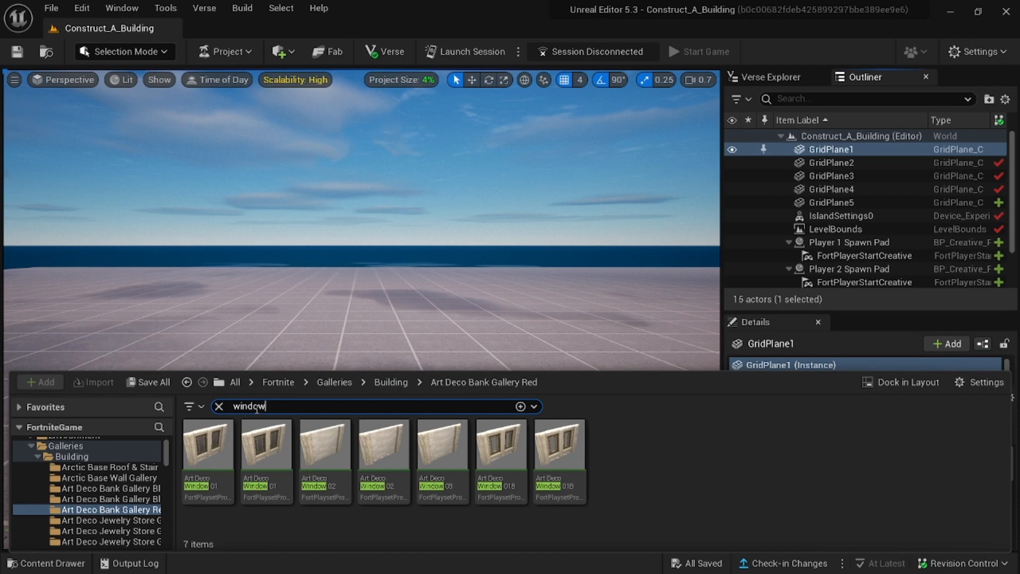
pyautogui.moveTo(215, 442)
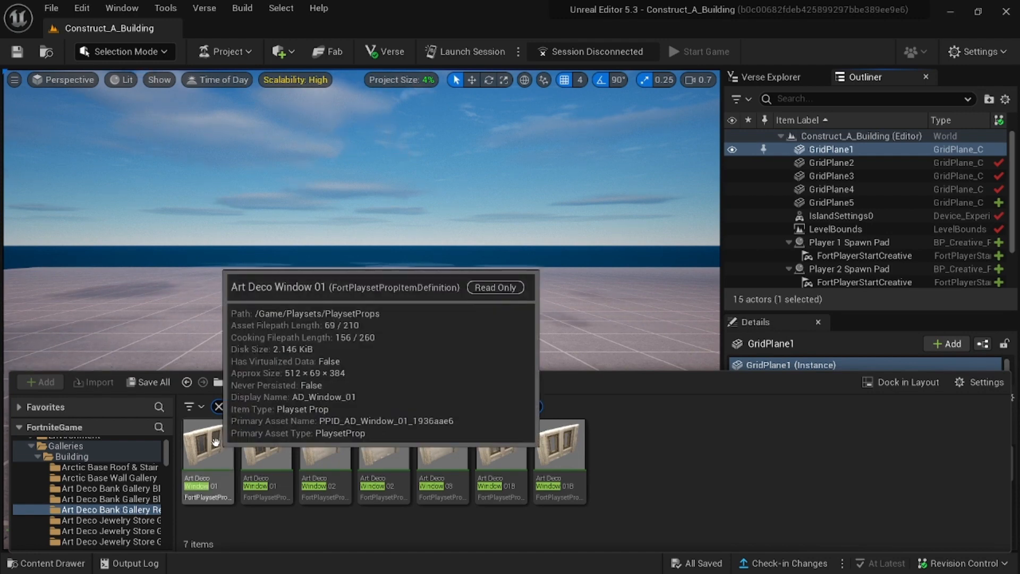
pyautogui.moveTo(215, 442); pyautogui.dragTo(213, 320)
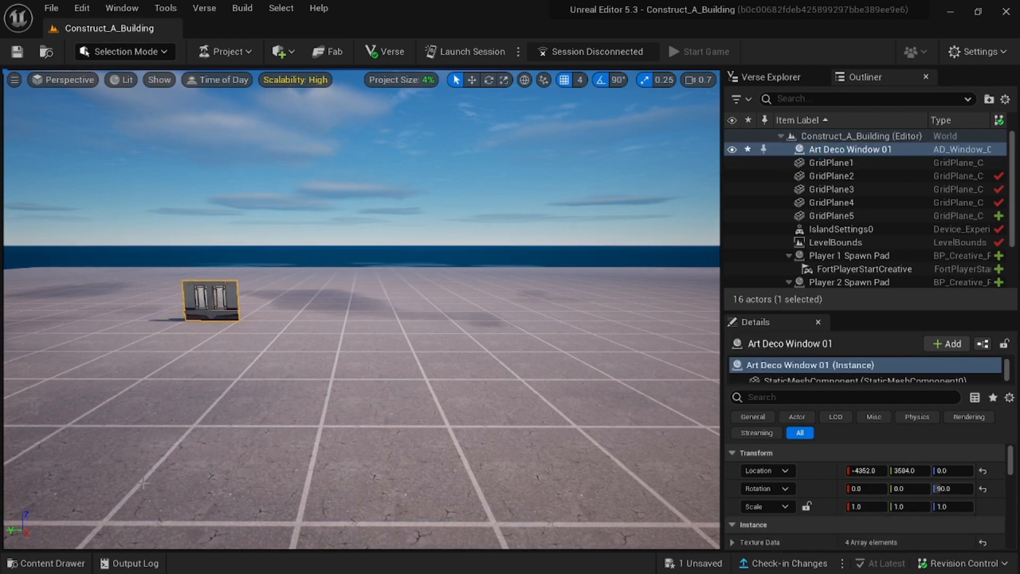
# - Search the red gallery for "wall" and place the plain Art Deco Bank Wall at about X -4864, Y 3072, Z 0
pyautogui.click(53, 561)
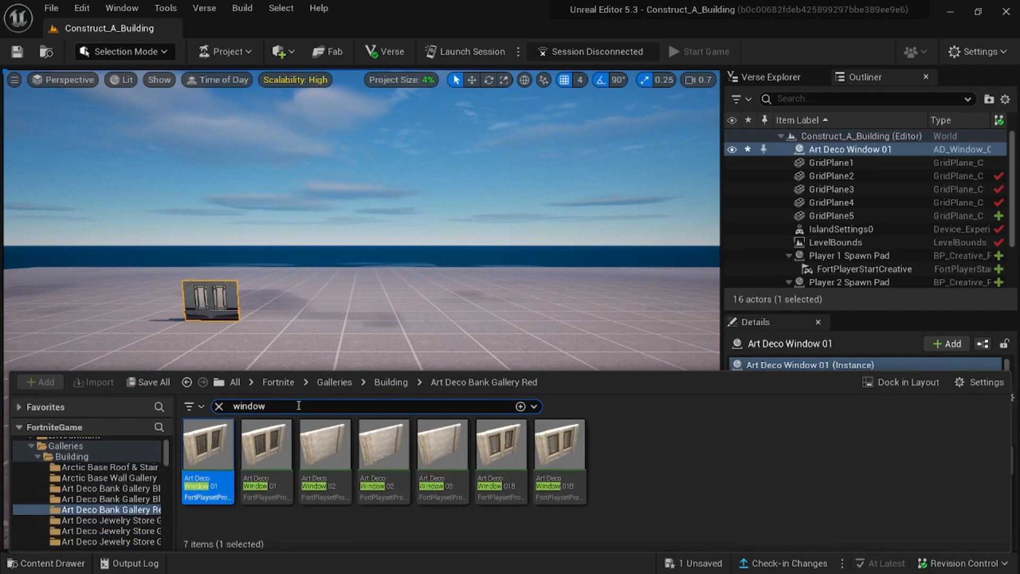
pyautogui.press('BackSpace')
pyautogui.press('BackSpace')
pyautogui.press('BackSpace')
pyautogui.press('BackSpace')
pyautogui.press('BackSpace')
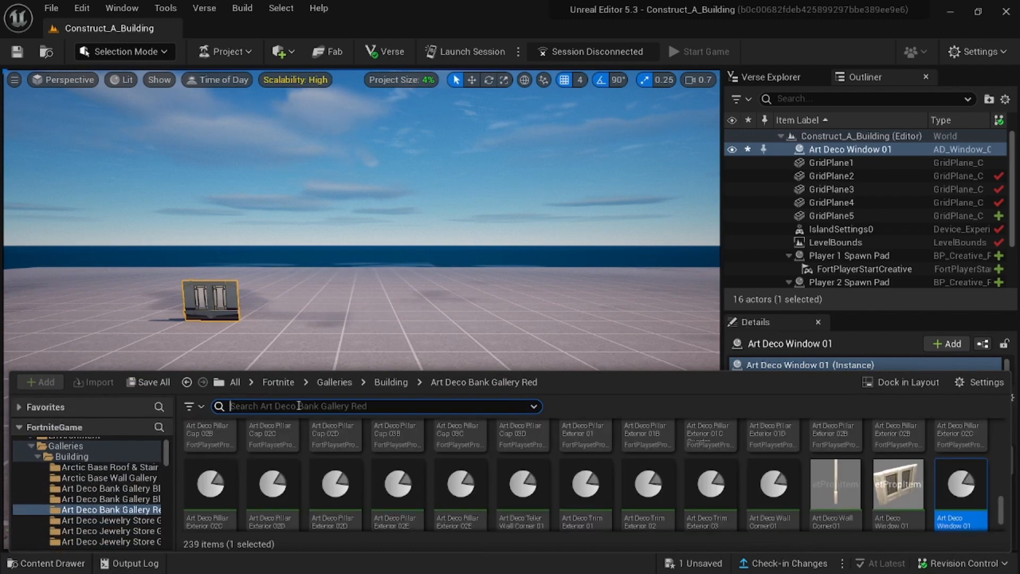
pyautogui.write('wall')
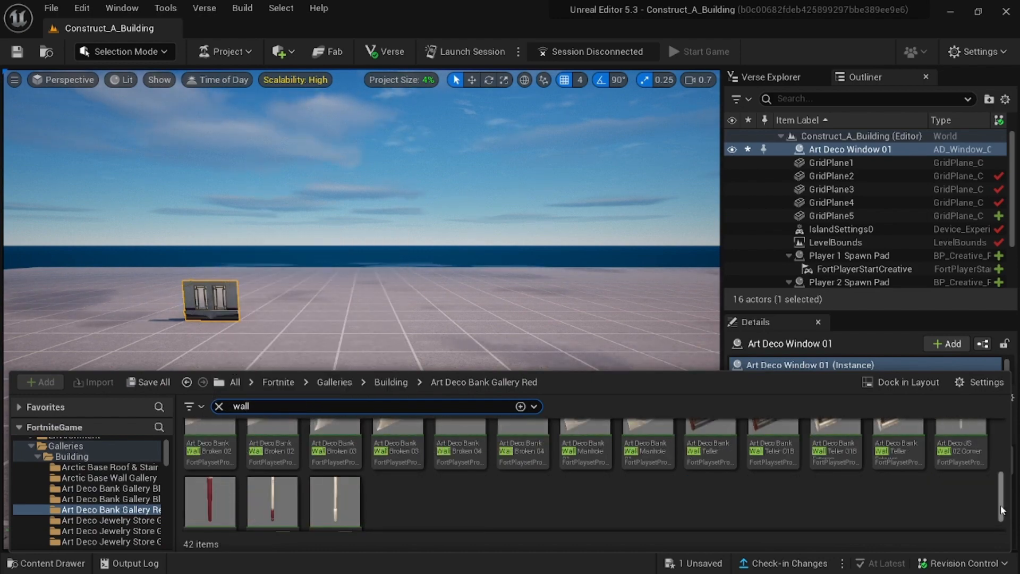
pyautogui.moveTo(1002, 510); pyautogui.dragTo(1001, 483)
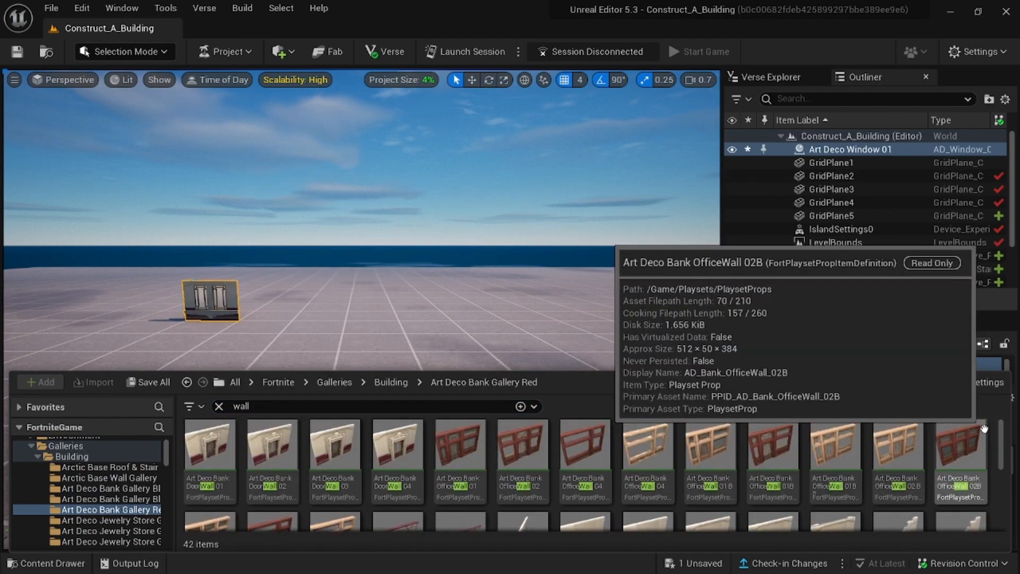
pyautogui.moveTo(1001, 447); pyautogui.dragTo(1002, 420)
pyautogui.moveTo(584, 472); pyautogui.dragTo(283, 313)
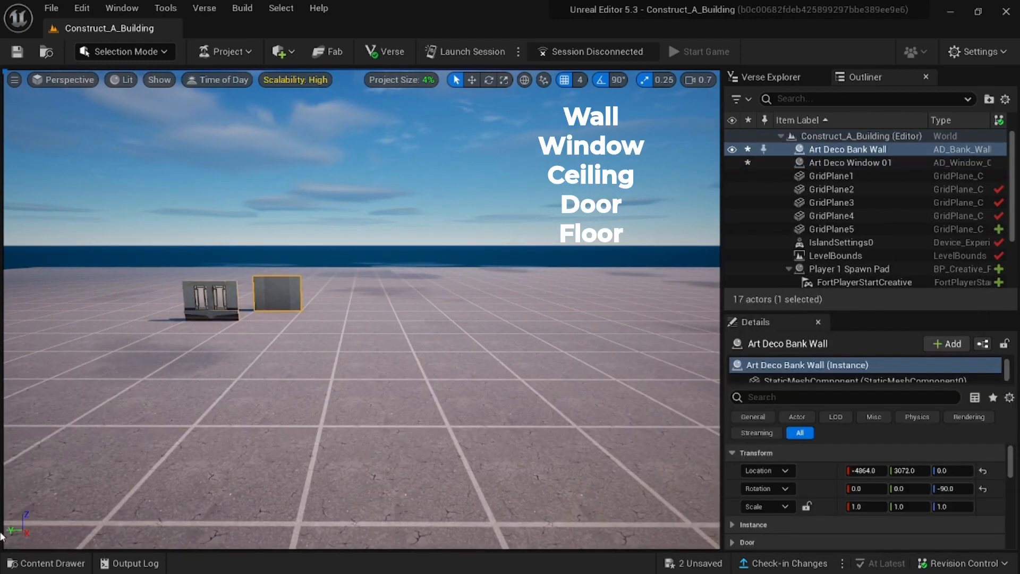
# - Search the red gallery for "ceiling" and place an Art Deco Bank Ceiling05 b piece on the ground, well apart from the walls
pyautogui.hotkey('ctrl', 'space')
pyautogui.write('ceiling')
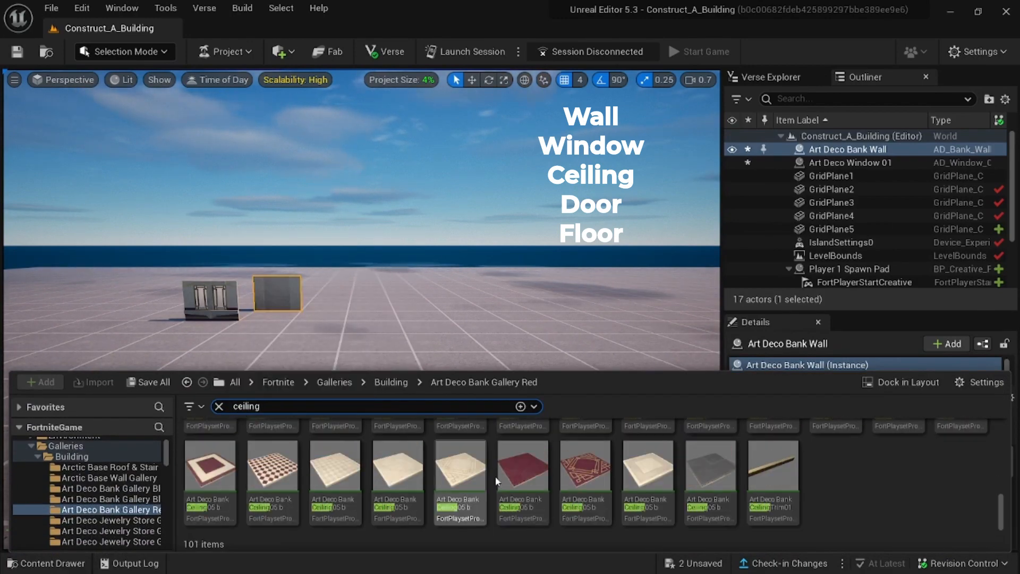
pyautogui.moveTo(397, 466); pyautogui.dragTo(478, 316)
# - Search the red gallery for "door" and place Art Deco Bank DoorWall 01 at about X -3840, Y 2048, Z 0
pyautogui.hotkey('ctrl', 'space')
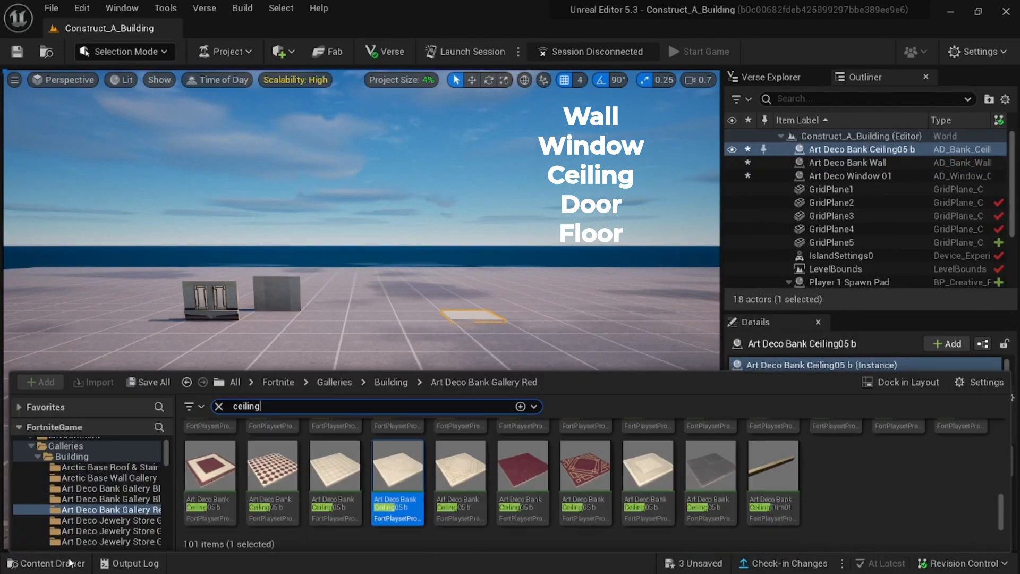
pyautogui.write('door')
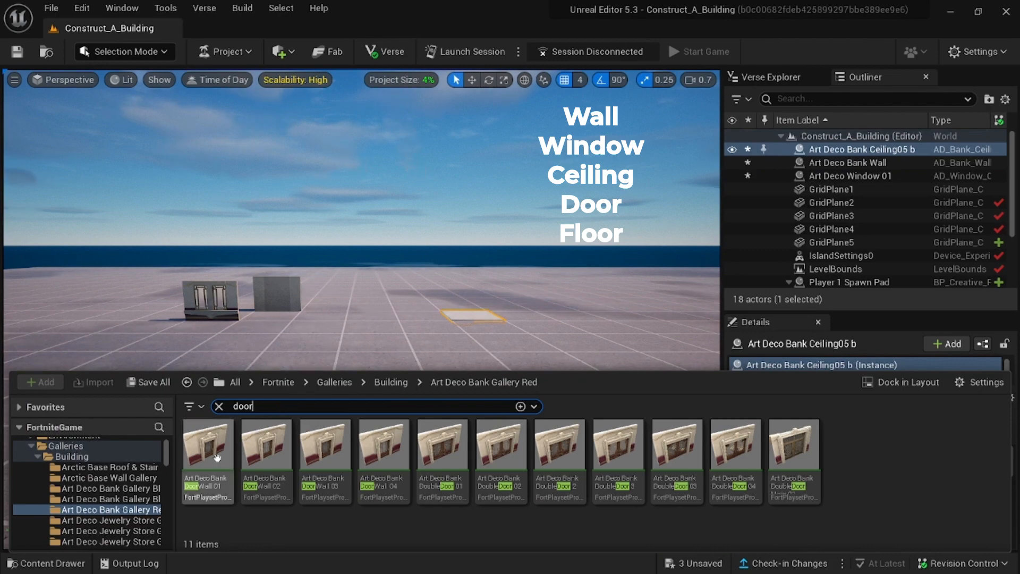
pyautogui.moveTo(208, 444); pyautogui.dragTo(372, 316)
# - Search the red gallery for "floor" and place the bordered Art Deco Bank Floor tile on the ground in front of the ceiling piece
pyautogui.click(44, 569)
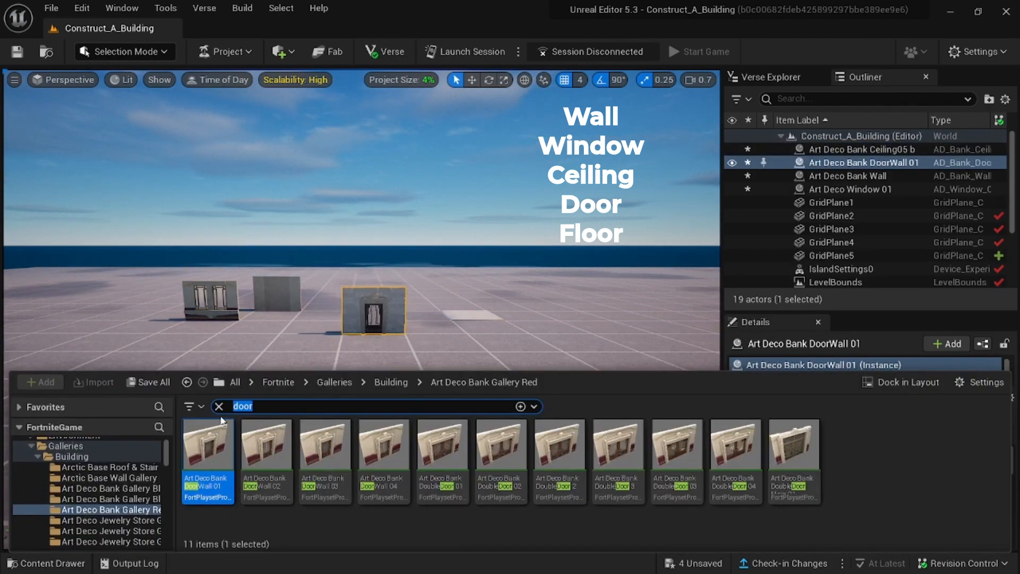
pyautogui.write('floor')
pyautogui.scroll(-1, 1000, 472)
pyautogui.scroll(-1, 1001, 472)
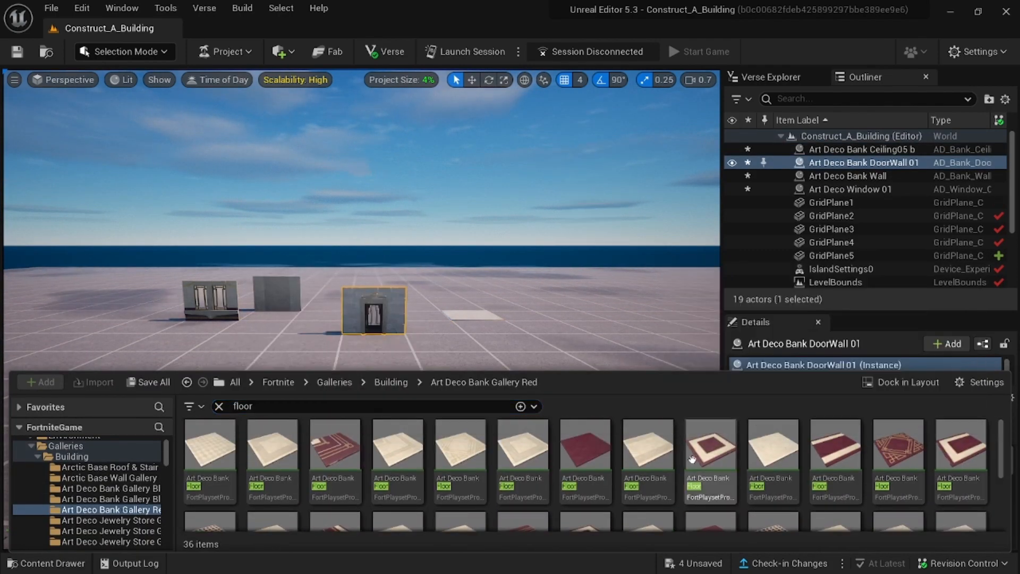
pyautogui.moveTo(711, 481); pyautogui.dragTo(485, 332)
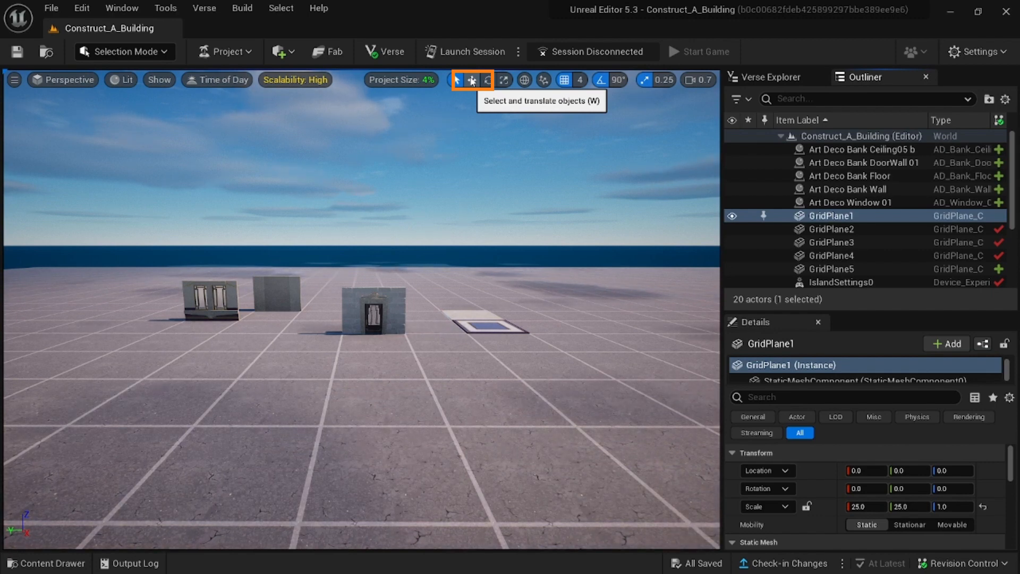
# - Move the door wall across the grid to about X -2816, Y 1536, Z 0, with a Z rotation of -90°
pyautogui.click(473, 81)
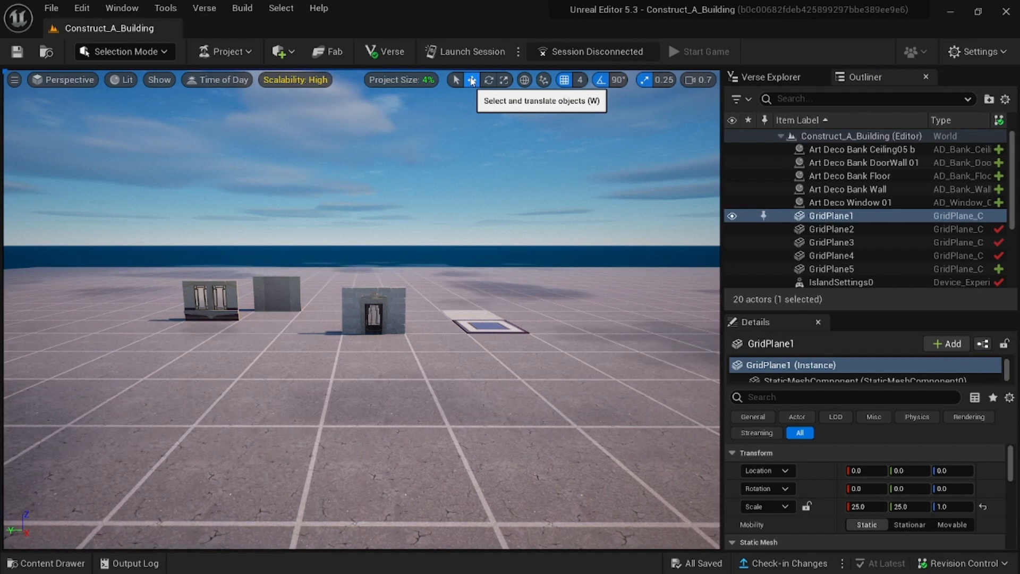
pyautogui.click(349, 305)
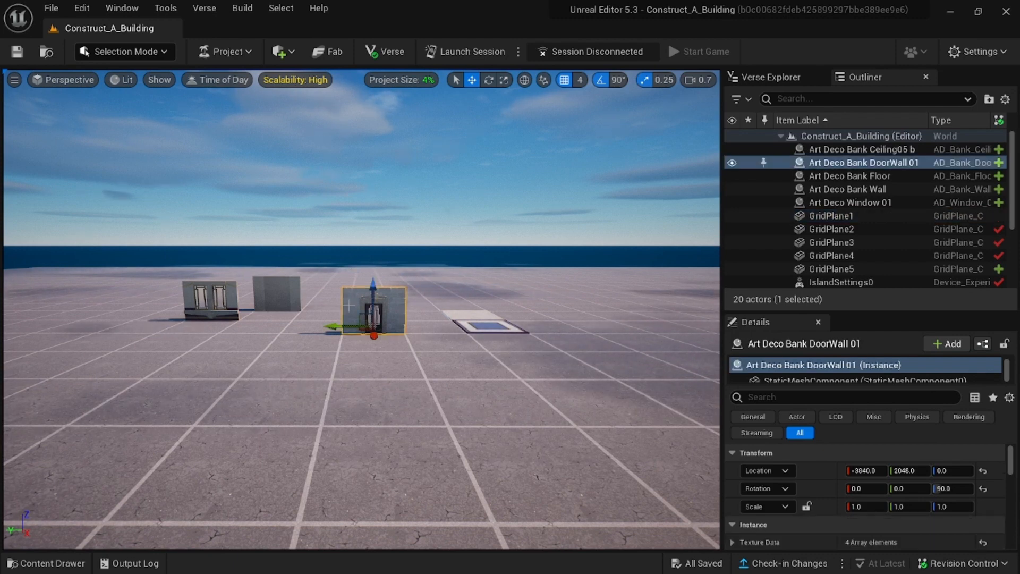
pyautogui.moveTo(348, 305); pyautogui.dragTo(489, 400)
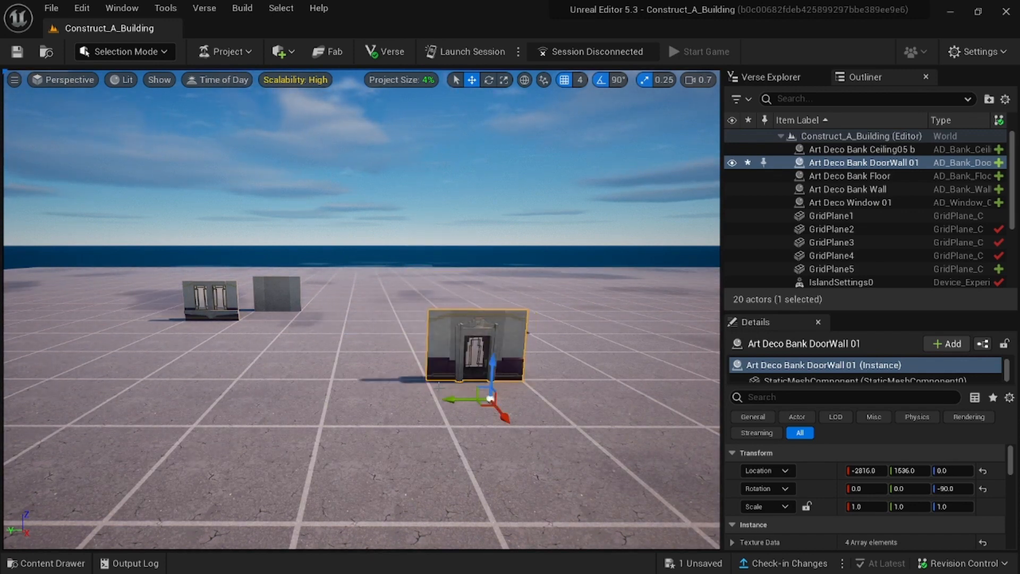
# - Try rotating the door wall in 90° increments about its different axes, ending upright with a Z rotation of -90°
pyautogui.click(488, 81)
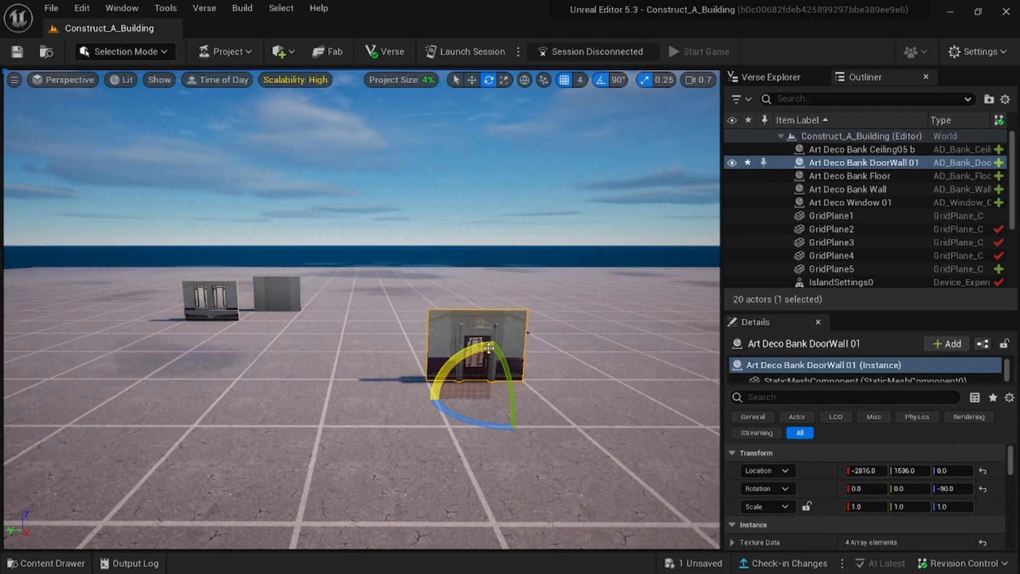
pyautogui.moveTo(489, 347); pyautogui.dragTo(515, 394)
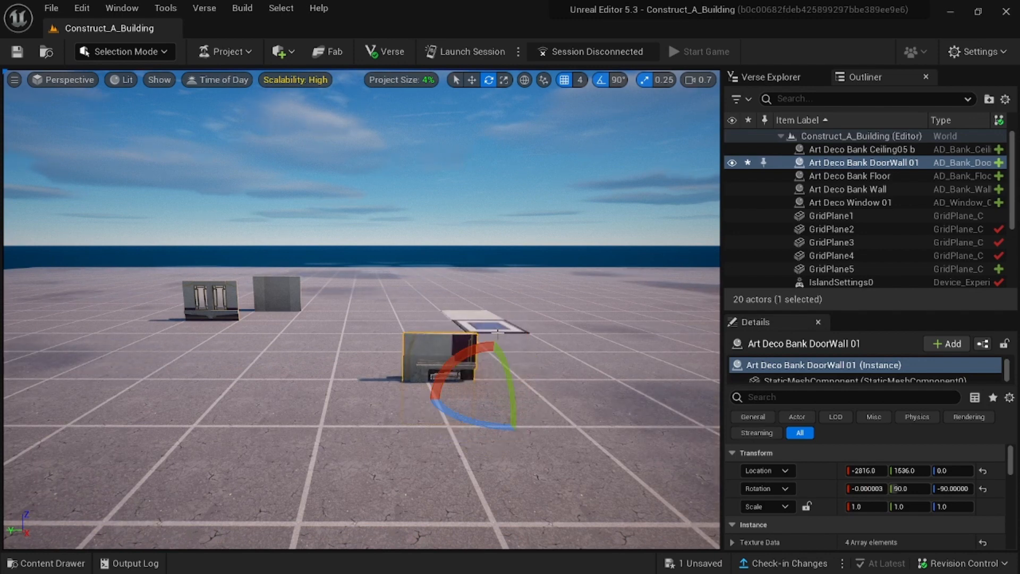
pyautogui.moveTo(434, 396)
pyautogui.mouseDown()
pyautogui.moveTo(542, 406)
pyautogui.moveTo(456, 422)
pyautogui.moveTo(434, 403)
pyautogui.moveTo(518, 431)
pyautogui.moveTo(553, 407)
pyautogui.moveTo(440, 404)
pyautogui.mouseUp()
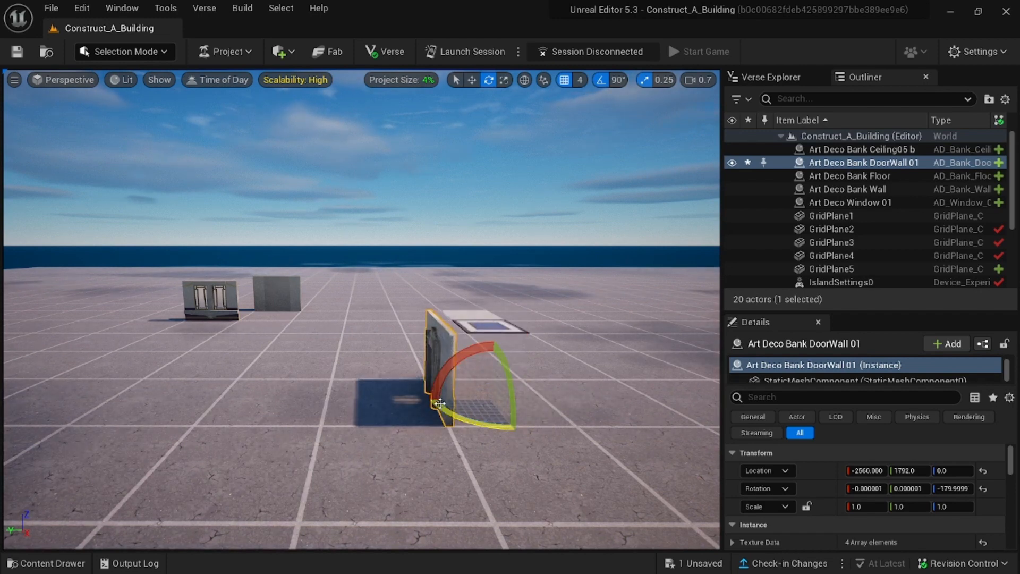
pyautogui.moveTo(507, 426)
pyautogui.mouseDown()
pyautogui.moveTo(524, 425)
pyautogui.moveTo(414, 412)
pyautogui.moveTo(504, 429)
pyautogui.mouseUp()
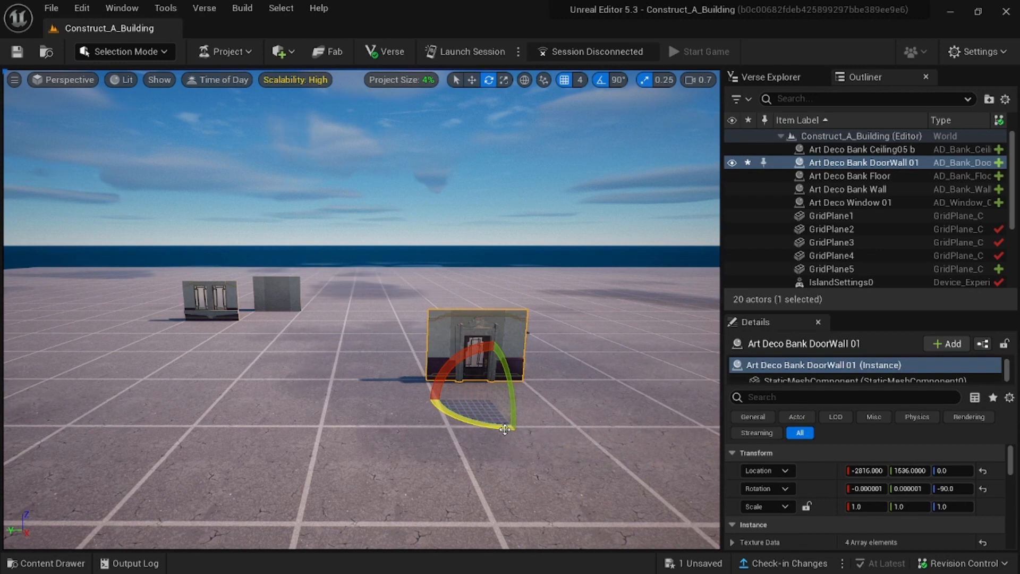
pyautogui.moveTo(508, 371); pyautogui.dragTo(516, 419)
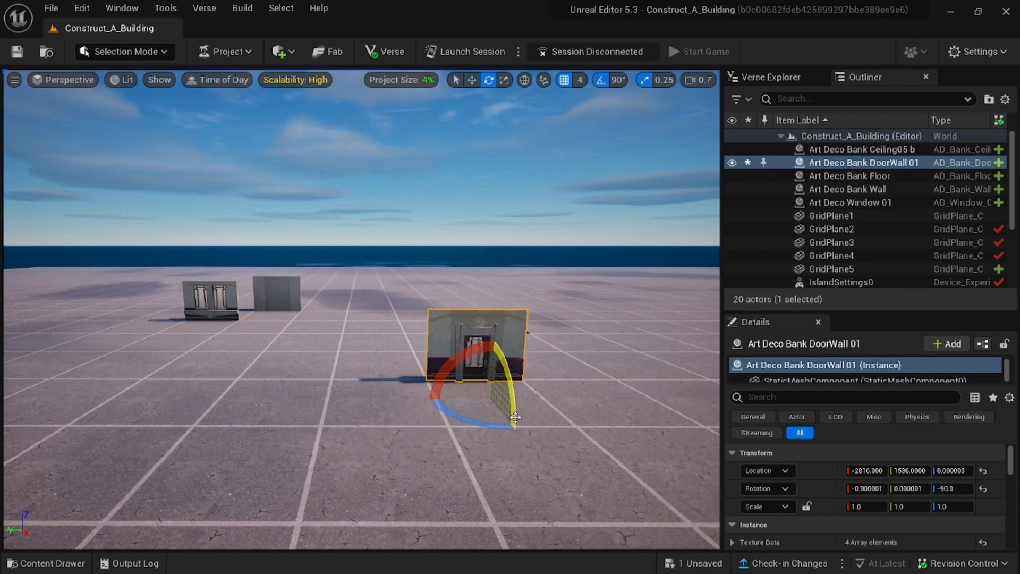
# - Set rotation snapping to 45°, turn the door wall to -135° about Z, and turn it back to -90°
pyautogui.click(617, 81)
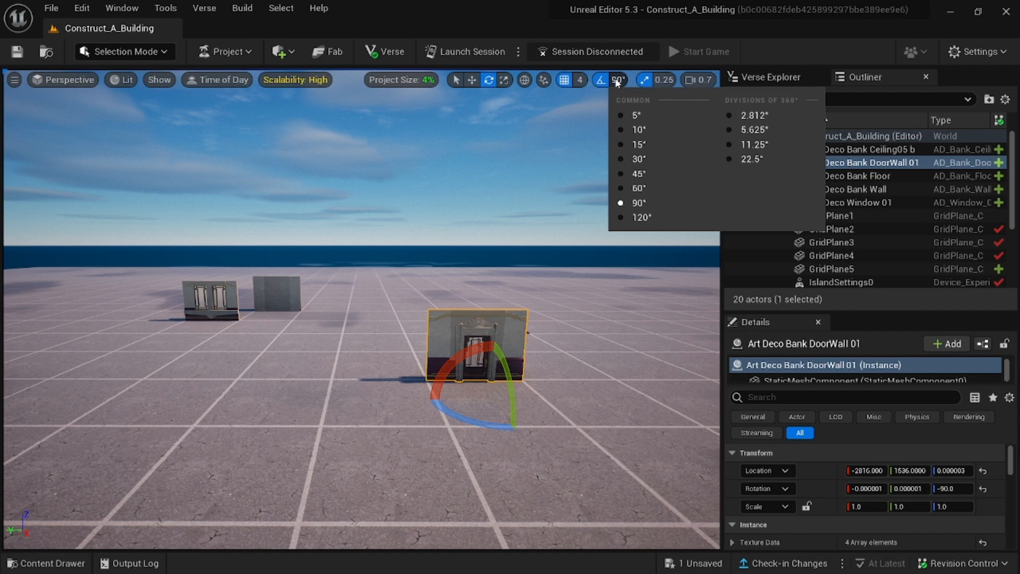
pyautogui.click(620, 175)
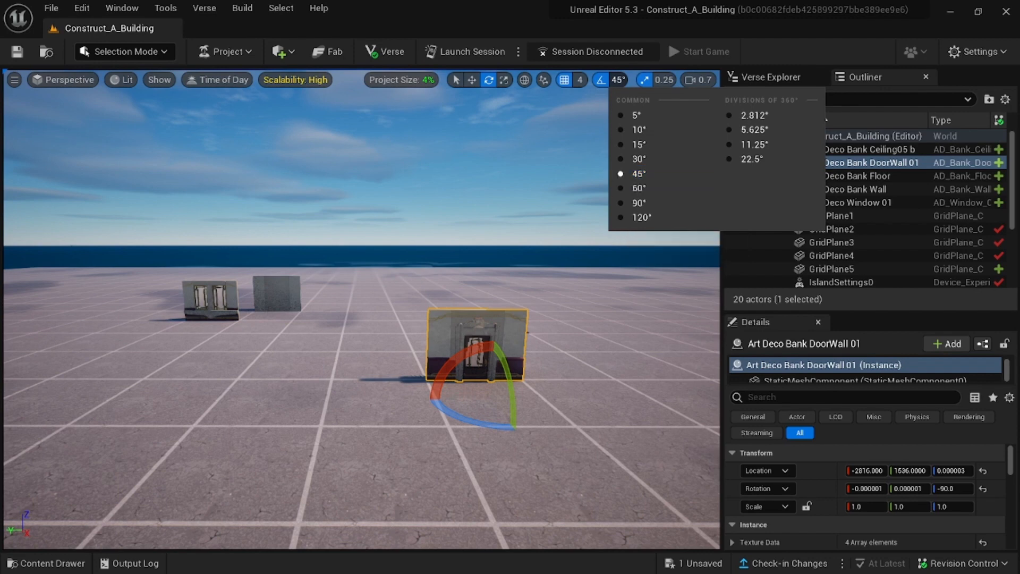
pyautogui.click(435, 406)
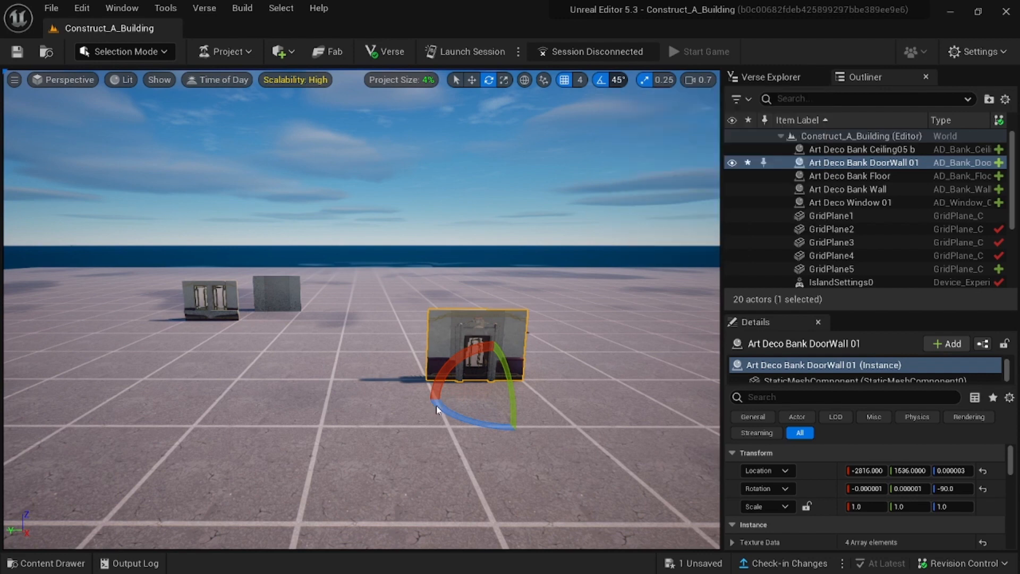
pyautogui.moveTo(435, 405); pyautogui.dragTo(435, 406)
pyautogui.moveTo(439, 408); pyautogui.dragTo(439, 408)
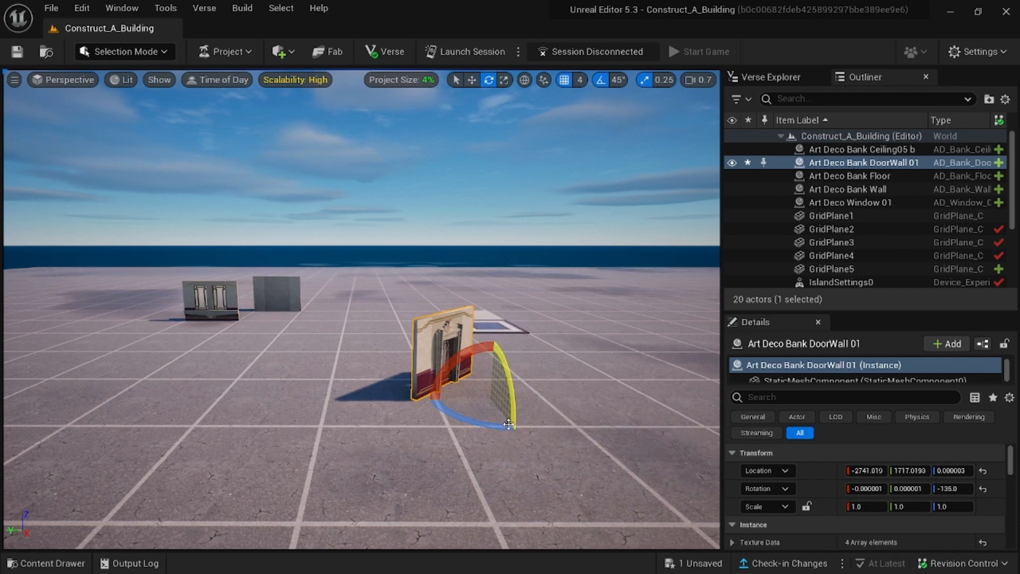
pyautogui.moveTo(508, 428); pyautogui.dragTo(433, 412)
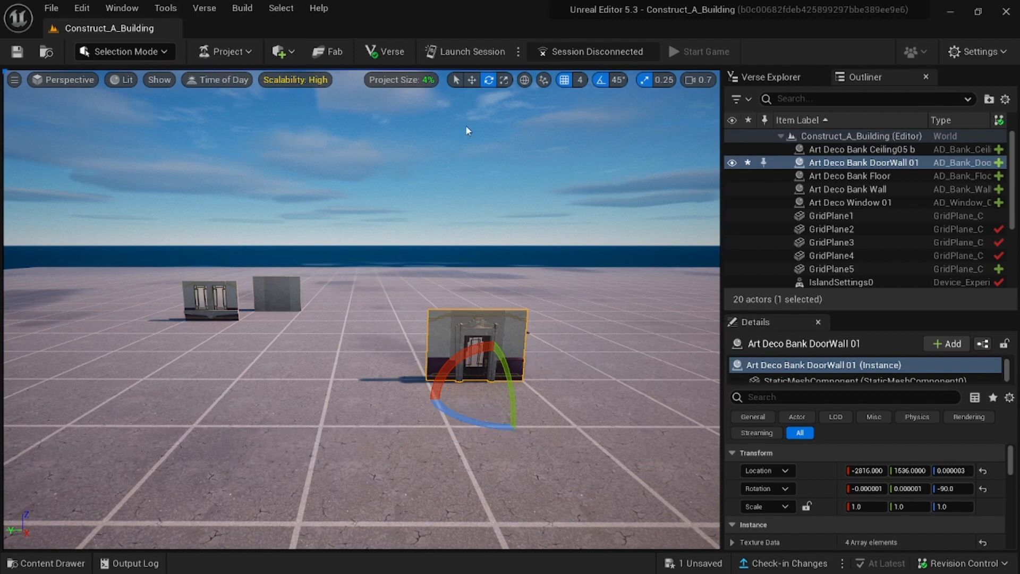
pyautogui.click(454, 81)
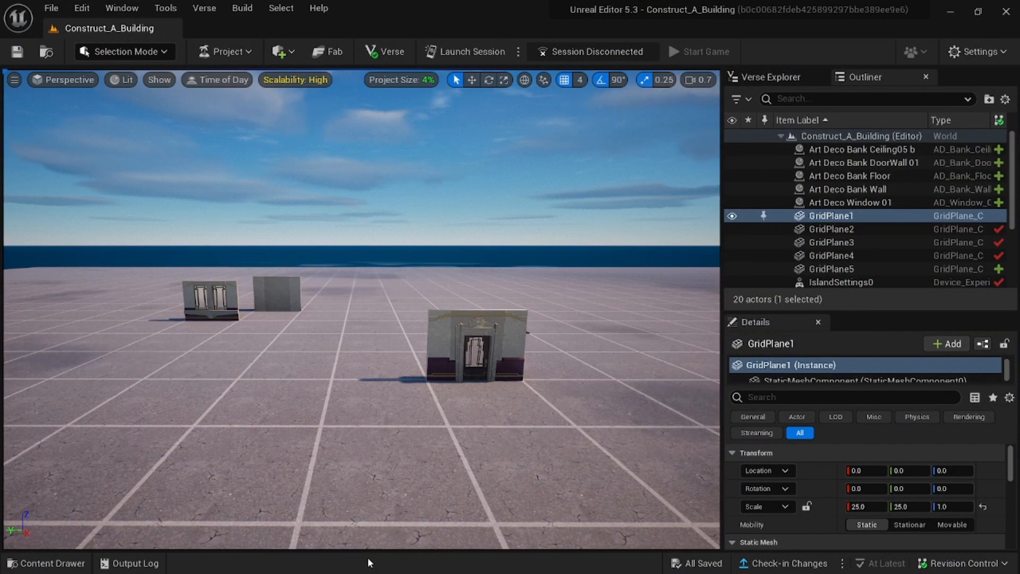
# - Move the door wall to X -2304, Y 2048, Z 0, with a Z rotation of 90°
pyautogui.click(449, 336)
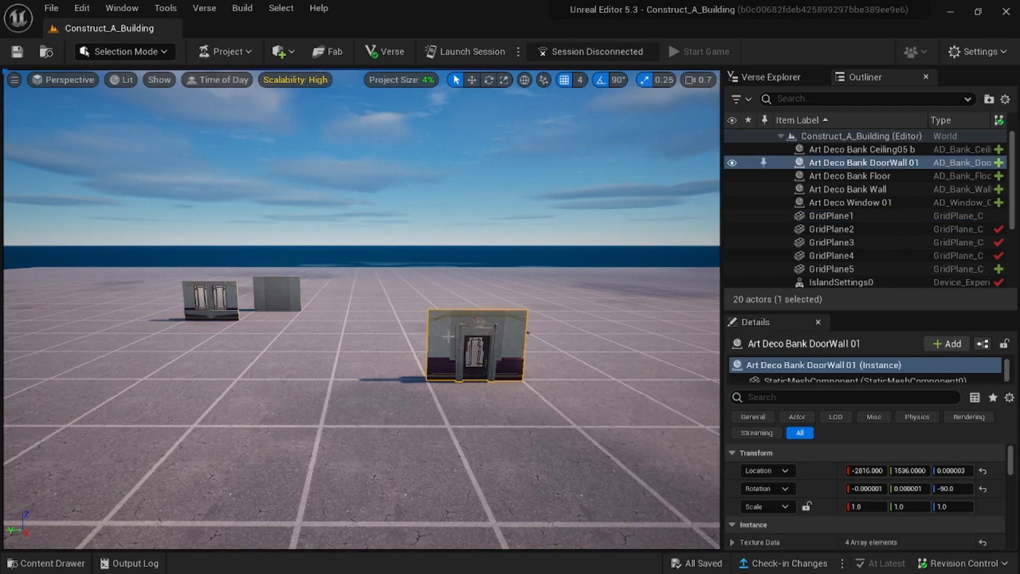
pyautogui.click(471, 80)
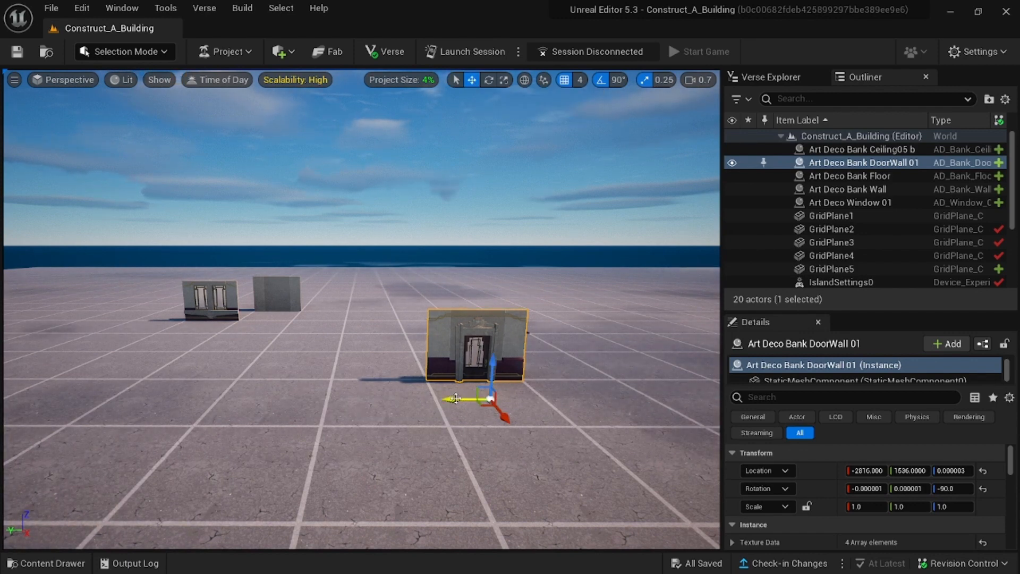
pyautogui.moveTo(456, 399); pyautogui.dragTo(382, 461)
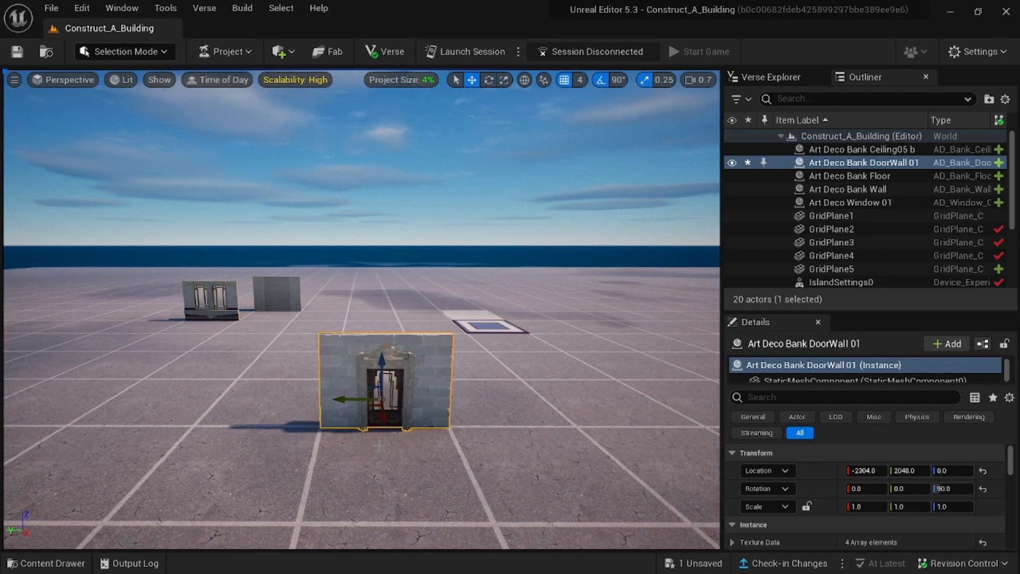
# - Move the plain bank wall flush beside the door wall at X -2304, Y 2560, Z 0, with a Z rotation of 90°
pyautogui.click(287, 286)
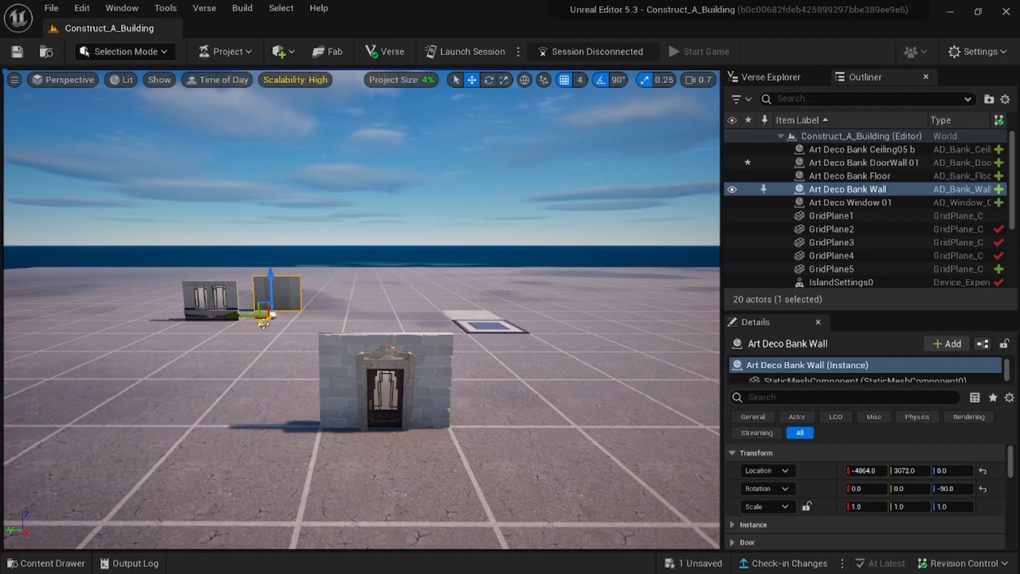
pyautogui.moveTo(264, 322); pyautogui.dragTo(51, 532)
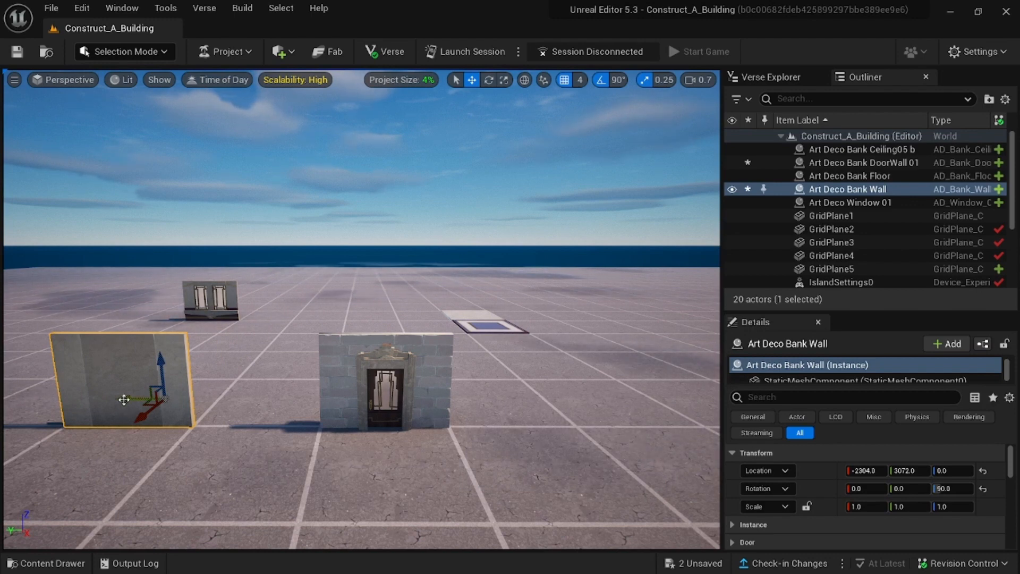
pyautogui.moveTo(124, 399); pyautogui.dragTo(218, 406)
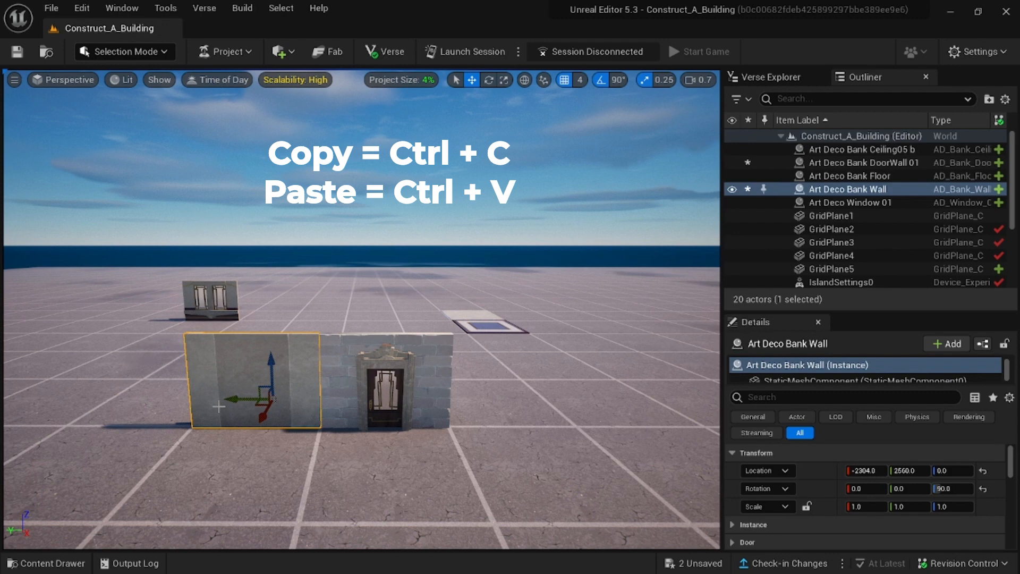
# - Duplicate the plain wall twice along the X -2304 line, placing the copies at Y 3072 and Y 1536 on either side of the door
pyautogui.hotkey('ctrl', 'v')
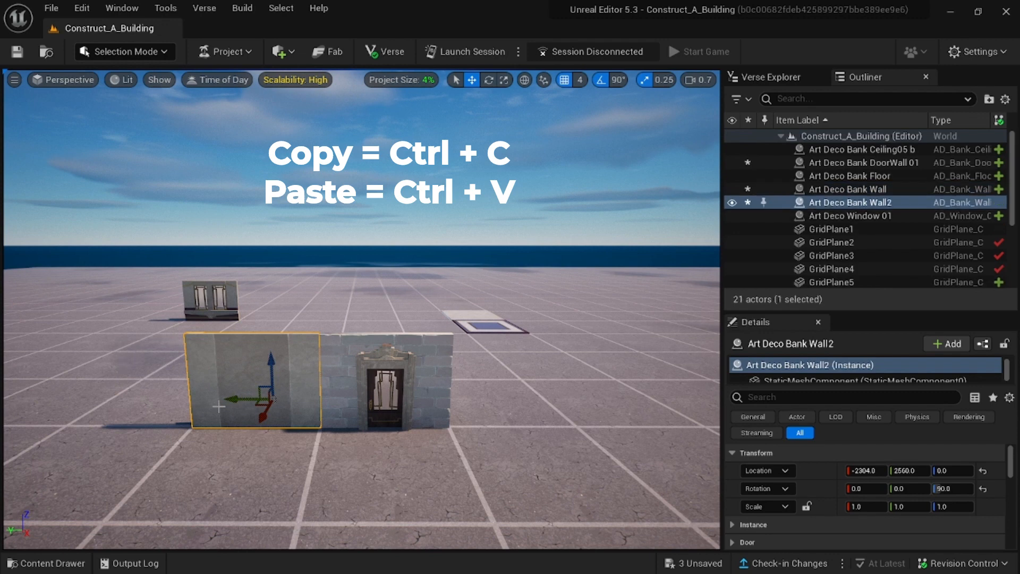
pyautogui.moveTo(230, 400); pyautogui.dragTo(131, 410)
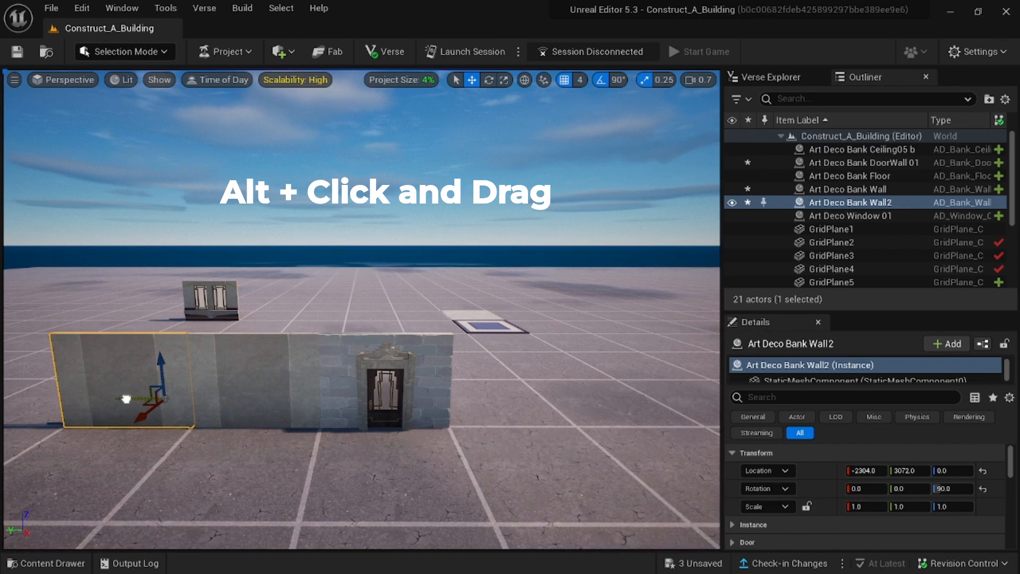
pyautogui.keyDown('alt'); pyautogui.moveTo(126, 398); pyautogui.dragTo(453, 408); pyautogui.keyUp('alt')
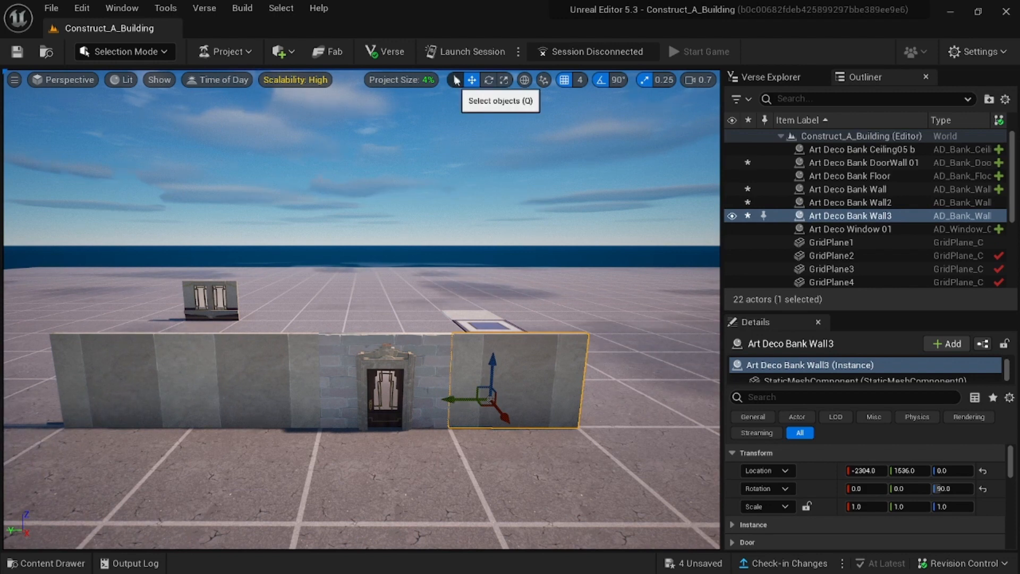
pyautogui.click(456, 80)
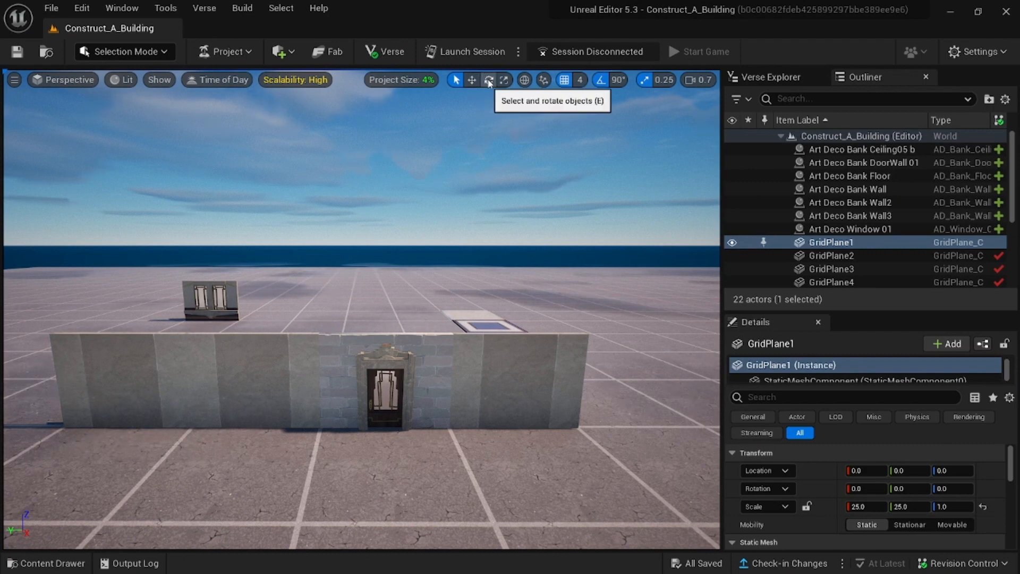
# - Turn the front wall at Y 3072 to 180° about Z and duplicate it twice along the Y 2816 line, back to X -3584
pyautogui.click(486, 79)
pyautogui.click(105, 380)
pyautogui.moveTo(175, 424); pyautogui.dragTo(537, 375)
pyautogui.click(471, 80)
pyautogui.keyDown('alt'); pyautogui.moveTo(537, 375); pyautogui.dragTo(482, 369); pyautogui.keyUp('alt')
pyautogui.moveTo(482, 369); pyautogui.dragTo(627, 369, button='right')
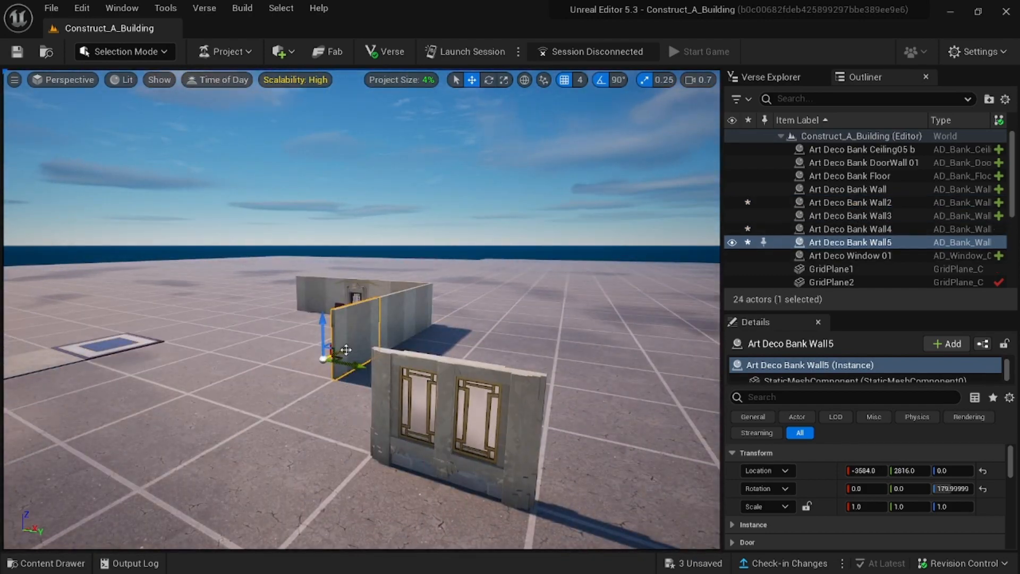
# - Duplicate the last side wall, turn the copy to 270° about Z, and build the back of the building from three flush walls
pyautogui.keyDown('alt'); pyautogui.moveTo(345, 353); pyautogui.dragTo(281, 374); pyautogui.keyUp('alt')
pyautogui.click(490, 80)
pyautogui.moveTo(261, 412); pyautogui.dragTo(286, 410)
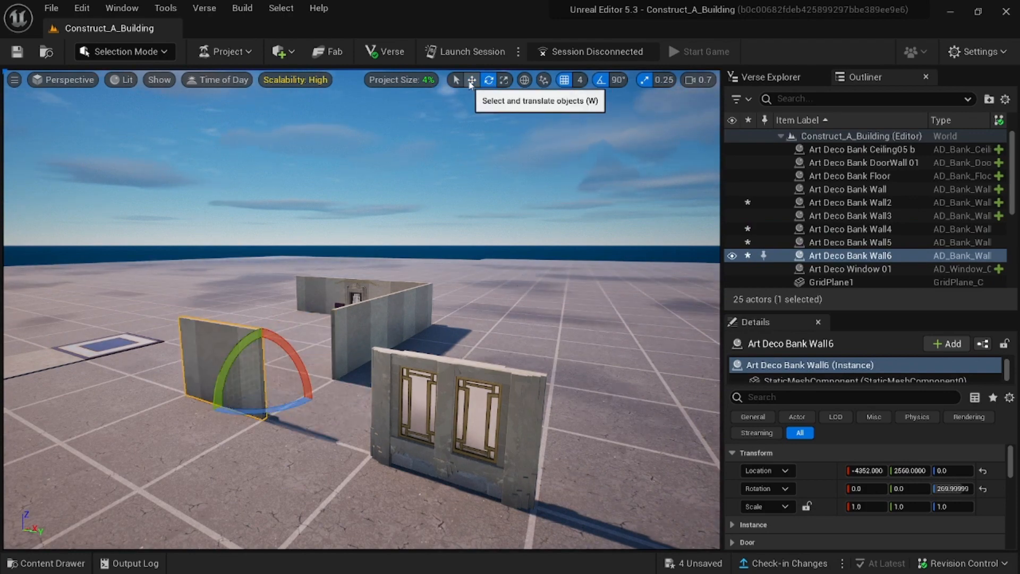
pyautogui.click(472, 81)
pyautogui.moveTo(287, 374); pyautogui.dragTo(242, 346)
pyautogui.moveTo(137, 339)
pyautogui.mouseDown(button='right')
pyautogui.moveTo(287, 339)
pyautogui.moveTo(137, 339)
pyautogui.mouseUp(button='right')
pyautogui.press('a')
# - Duplicate the last back wall, turn the copy to 360° about Z, and close the remaining side with three flush walls
pyautogui.keyDown('alt'); pyautogui.moveTo(519, 392); pyautogui.dragTo(439, 446); pyautogui.keyUp('alt')
pyautogui.click(488, 80)
pyautogui.press('w')
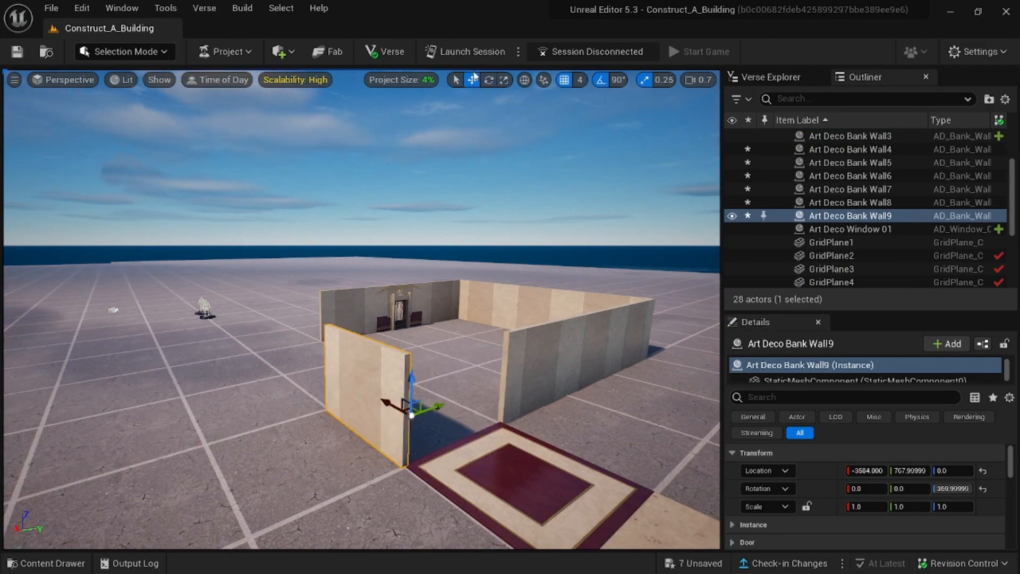
pyautogui.moveTo(428, 408); pyautogui.dragTo(351, 334)
pyautogui.click(456, 79)
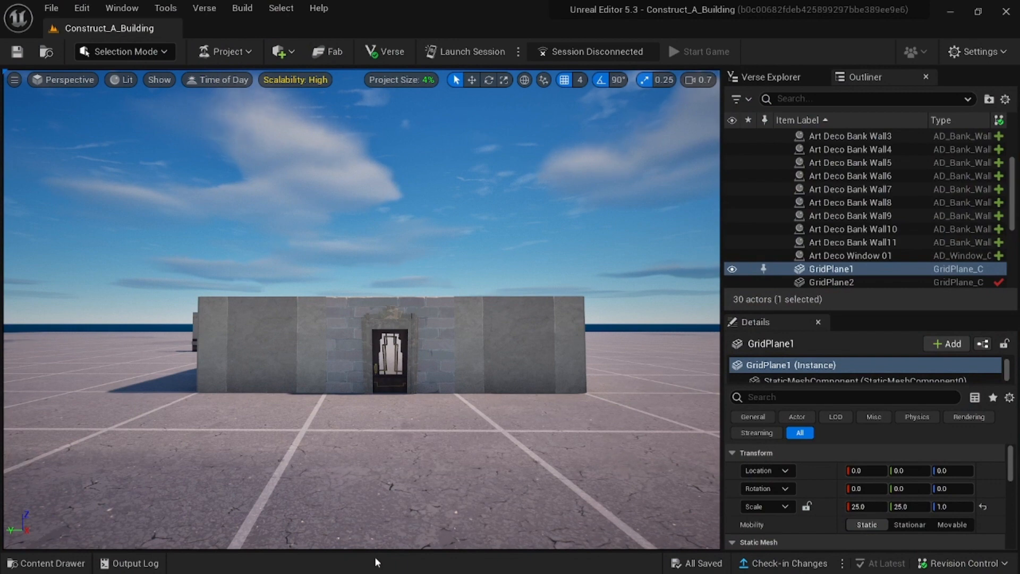
# - Navigate the viewport sideways, forward and back around the front of the building, and look down on it from above
pyautogui.press('Left')
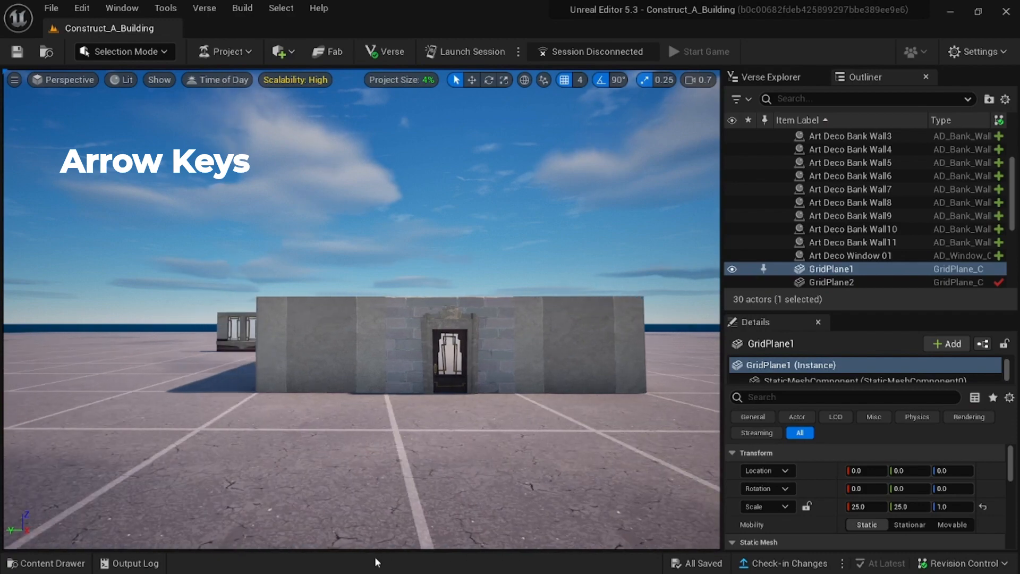
pyautogui.press('Right')
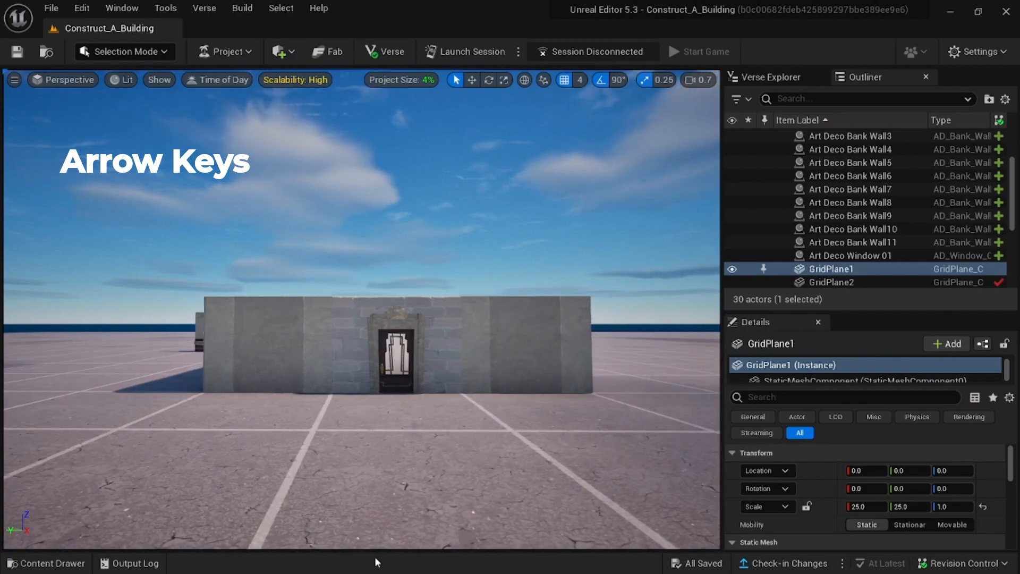
pyautogui.press('Up')
pyautogui.press('Down')
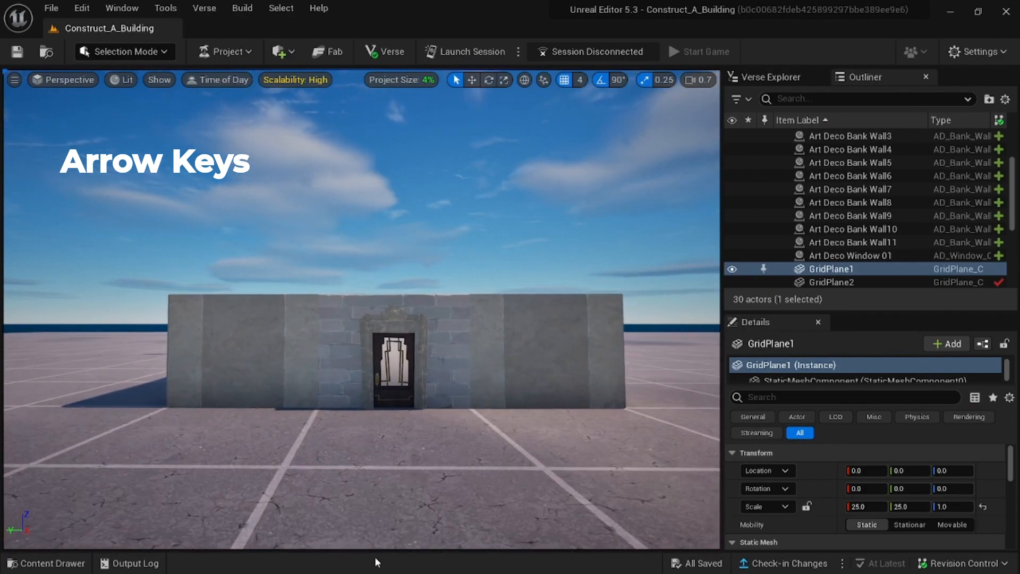
pyautogui.press('Down')
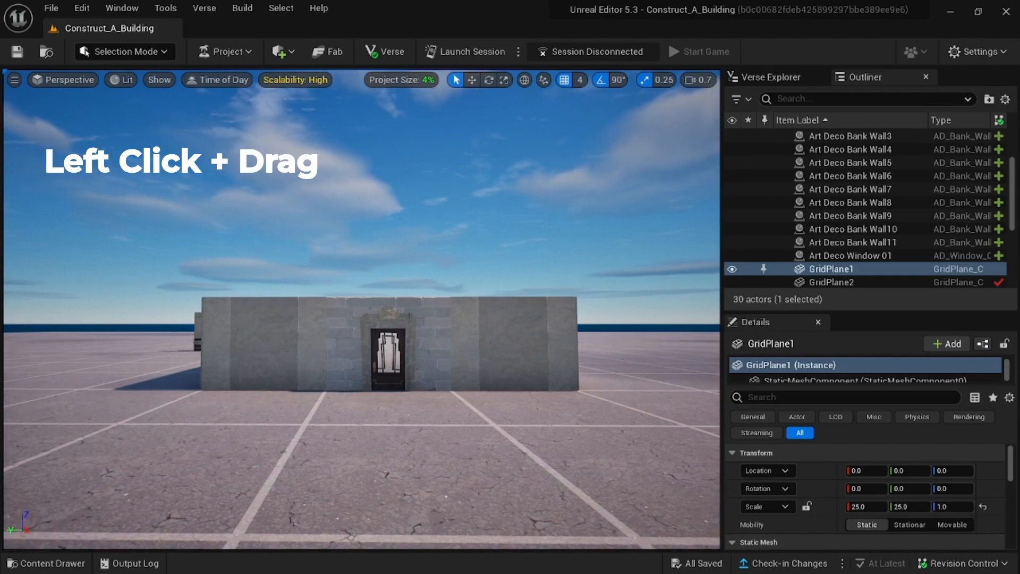
pyautogui.moveTo(380, 425)
pyautogui.mouseDown()
pyautogui.moveTo(265, 425)
pyautogui.moveTo(470, 425)
pyautogui.moveTo(371, 425)
pyautogui.moveTo(326, 377)
pyautogui.moveTo(361, 356)
pyautogui.moveTo(371, 394)
pyautogui.moveTo(393, 414)
pyautogui.moveTo(380, 409)
pyautogui.mouseUp()
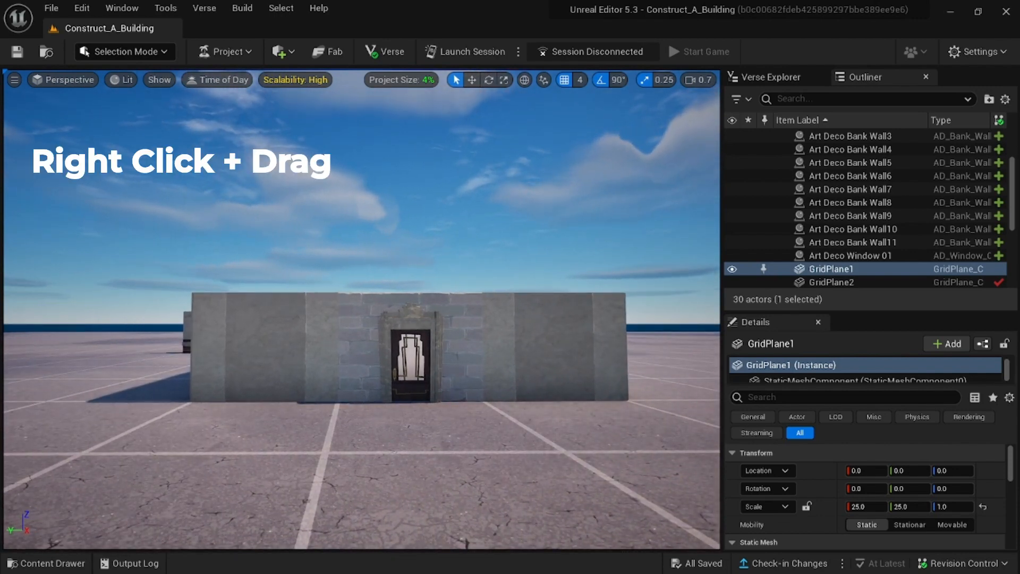
pyautogui.moveTo(380, 409); pyautogui.dragTo(458, 202, button='right')
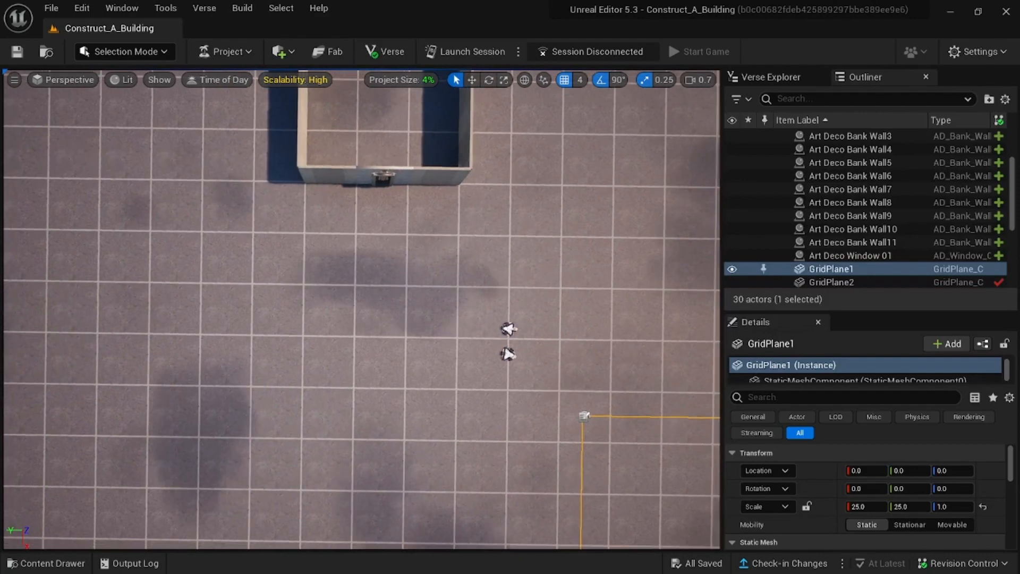
pyautogui.moveTo(362, 309); pyautogui.dragTo(369, 309, button='right')
pyautogui.moveTo(362, 309); pyautogui.dragTo(374, 260)
pyautogui.moveTo(362, 309)
pyautogui.mouseDown(button='right')
pyautogui.moveTo(327, 301)
pyautogui.moveTo(358, 298)
pyautogui.mouseUp(button='right')
pyautogui.moveTo(438, 275); pyautogui.dragTo(434, 276, button='right')
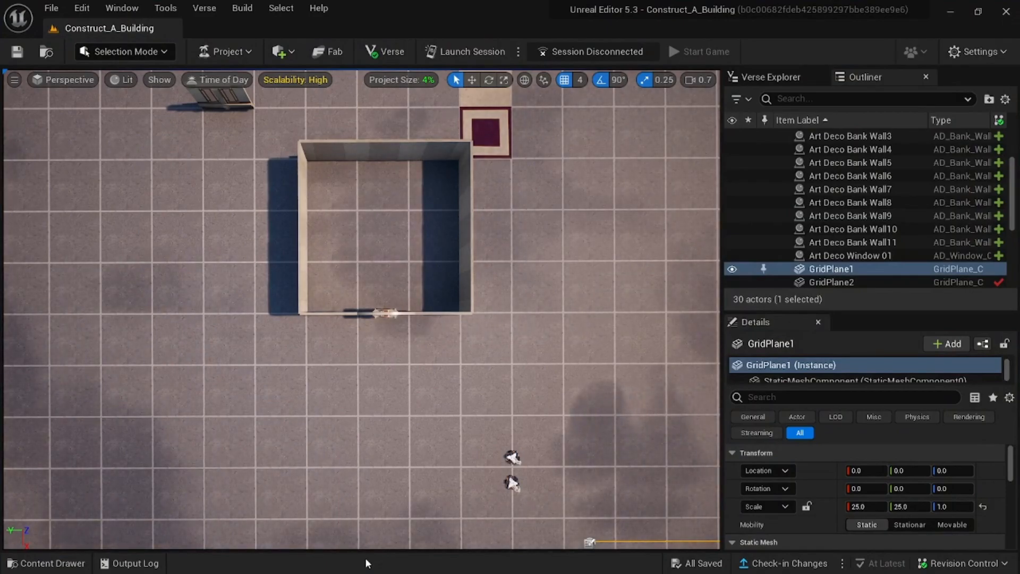
# - Move the Art Deco Bank Floor into the building's back row and duplicate it twice along X -3584, ending at Y 2304
pyautogui.click(484, 139)
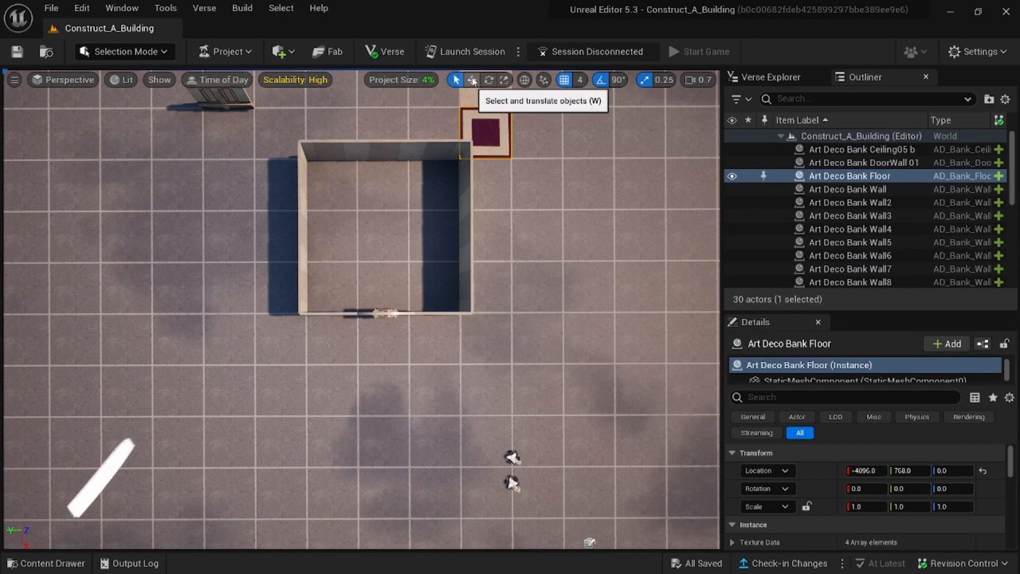
pyautogui.click(472, 80)
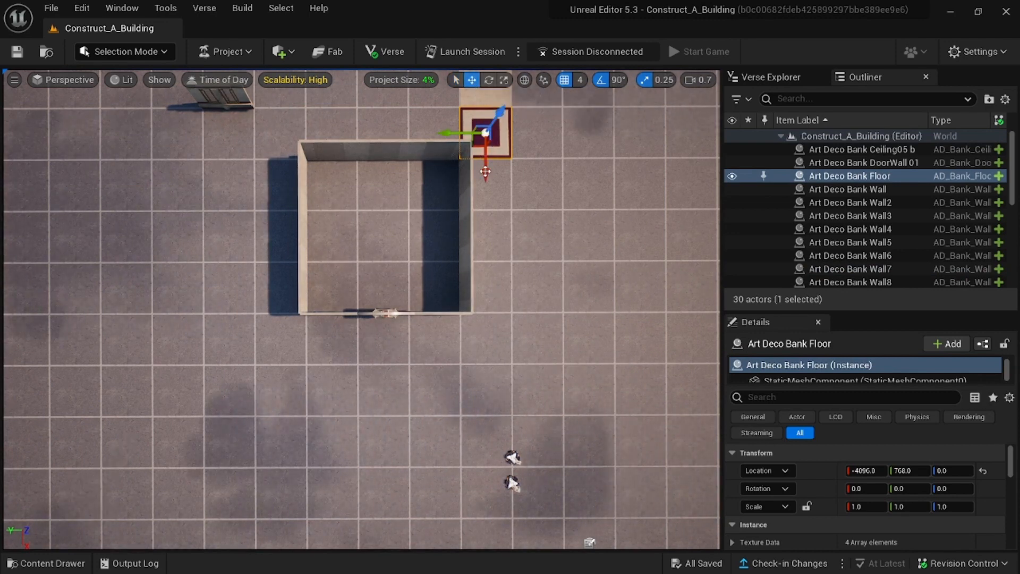
pyautogui.moveTo(479, 170); pyautogui.dragTo(289, 188)
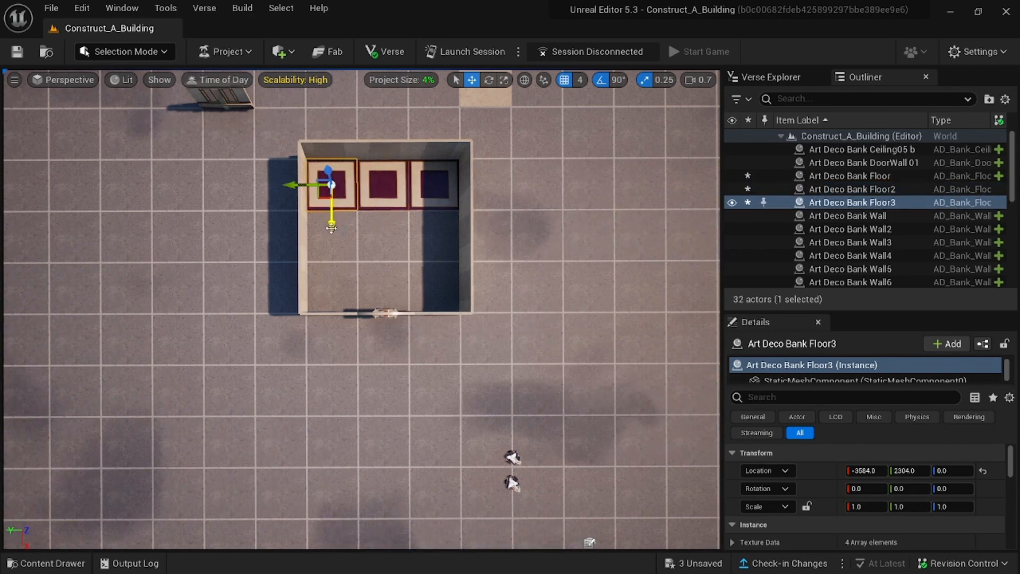
# - Duplicate the floor tiles into a middle row at X -3072 and a front row to fill the 3 by 3 floor
pyautogui.keyDown('alt'); pyautogui.moveTo(331, 218); pyautogui.dragTo(331, 269); pyautogui.keyUp('alt')
pyautogui.keyDown('alt'); pyautogui.moveTo(291, 236); pyautogui.dragTo(390, 243); pyautogui.keyUp('alt')
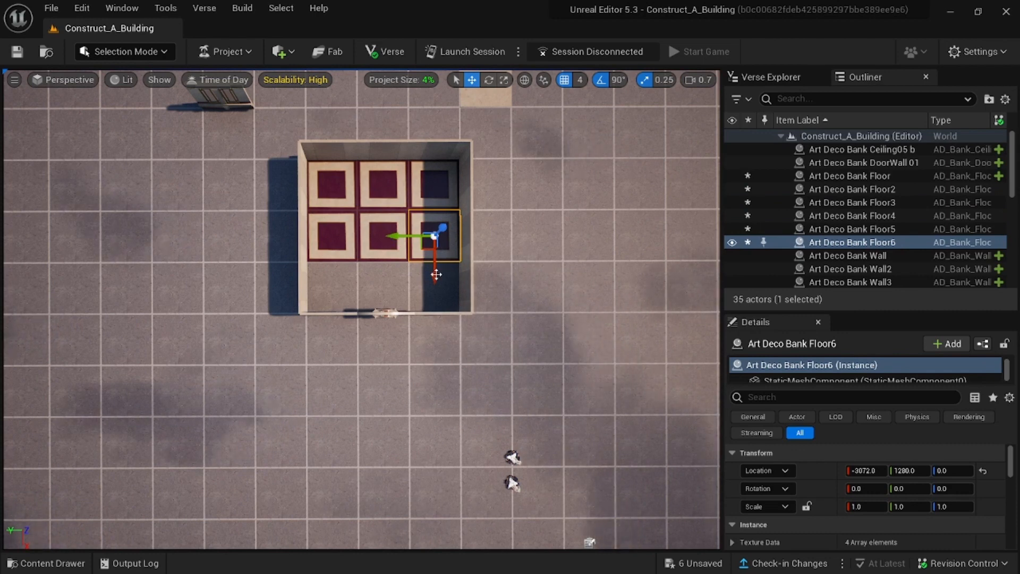
pyautogui.keyDown('alt'); pyautogui.moveTo(432, 273); pyautogui.dragTo(434, 324); pyautogui.keyUp('alt')
pyautogui.keyDown('alt'); pyautogui.moveTo(398, 287); pyautogui.dragTo(295, 287); pyautogui.keyUp('alt')
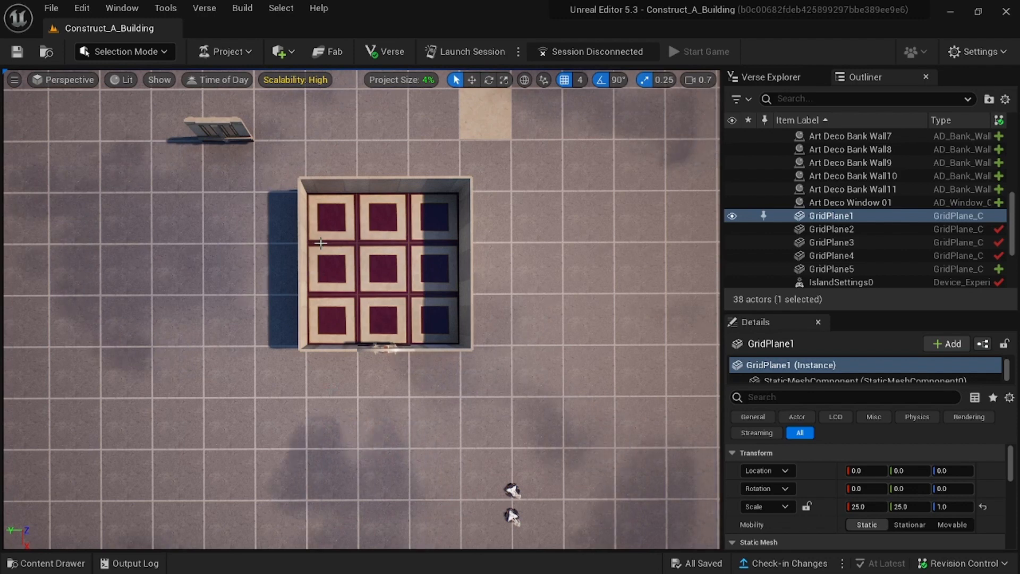
# - Select all nine Art Deco Bank Floor tiles inside the building
pyautogui.click(334, 213)
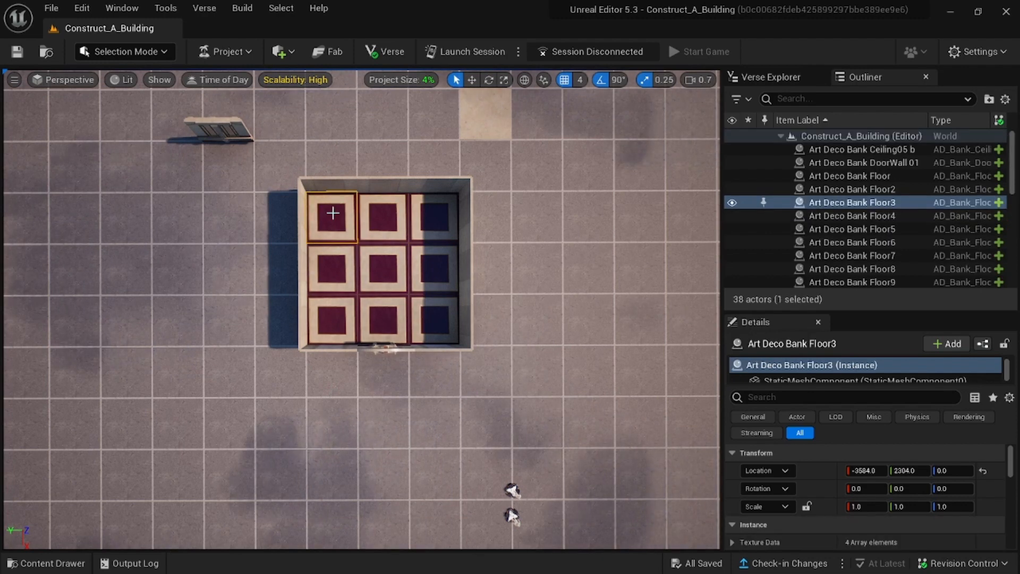
pyautogui.keyDown('ctrl'); pyautogui.click(383, 217); pyautogui.keyUp('ctrl')
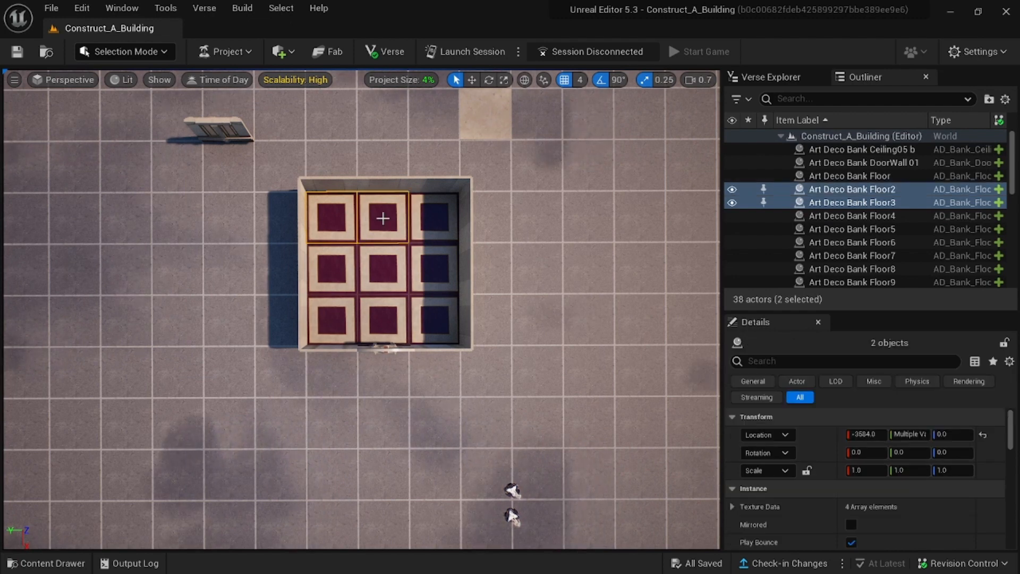
pyautogui.keyDown('ctrl'); pyautogui.click(441, 213); pyautogui.keyUp('ctrl')
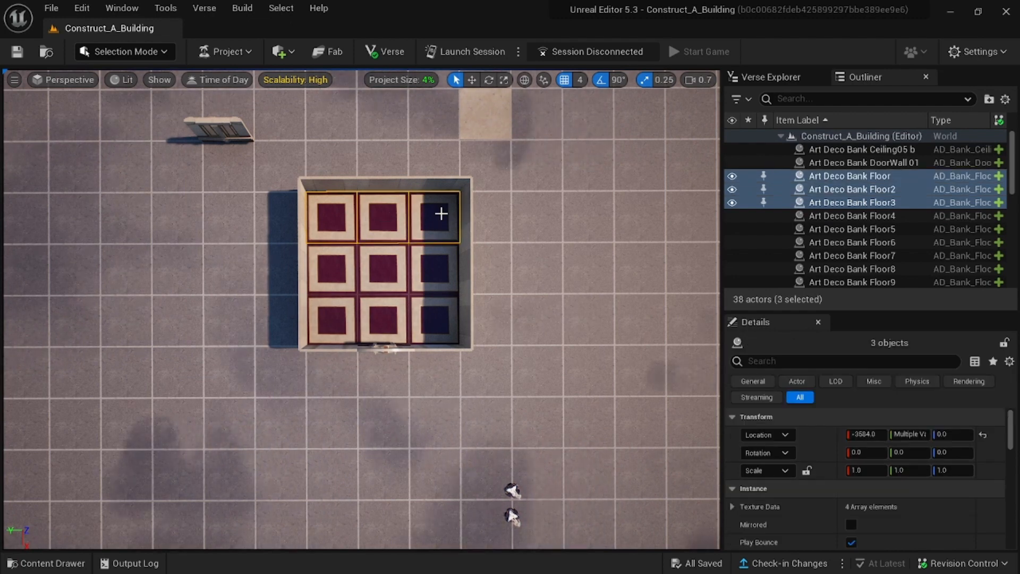
pyautogui.keyDown('ctrl'); pyautogui.click(444, 267); pyautogui.keyUp('ctrl')
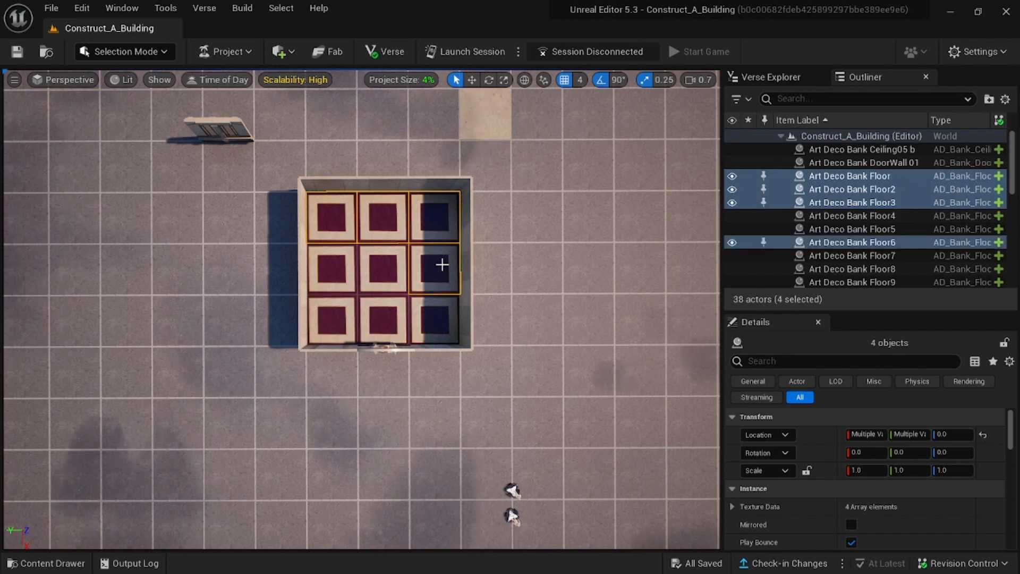
pyautogui.keyDown('ctrl'); pyautogui.click(377, 267); pyautogui.keyUp('ctrl')
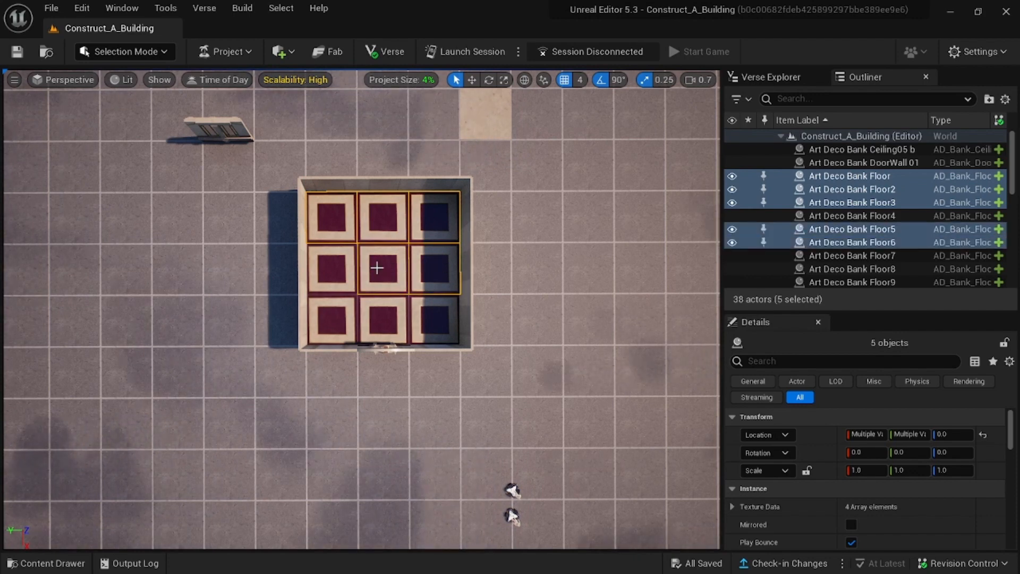
pyautogui.keyDown('ctrl'); pyautogui.click(333, 267); pyautogui.keyUp('ctrl')
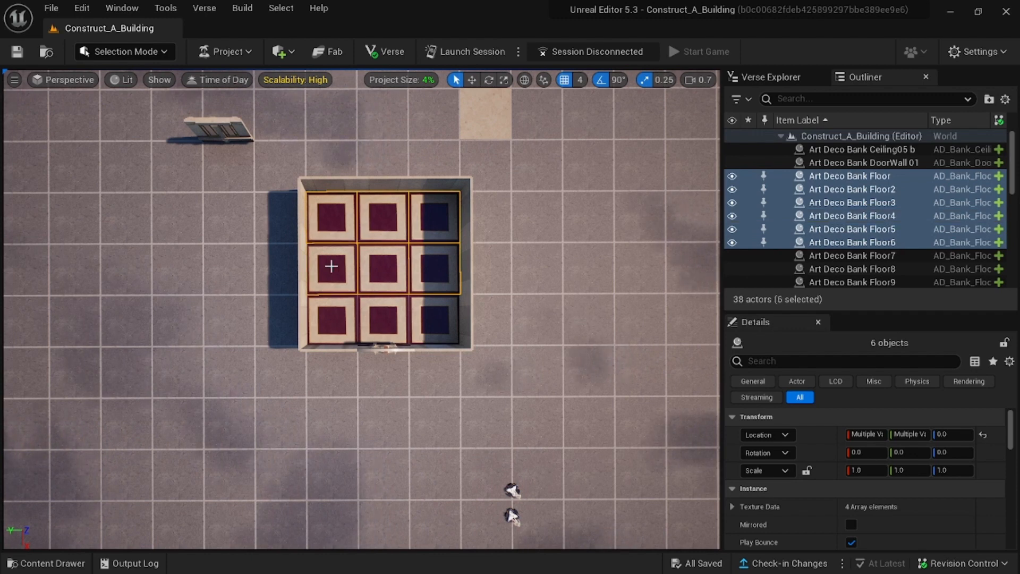
pyautogui.keyDown('ctrl'); pyautogui.click(330, 323); pyautogui.keyUp('ctrl')
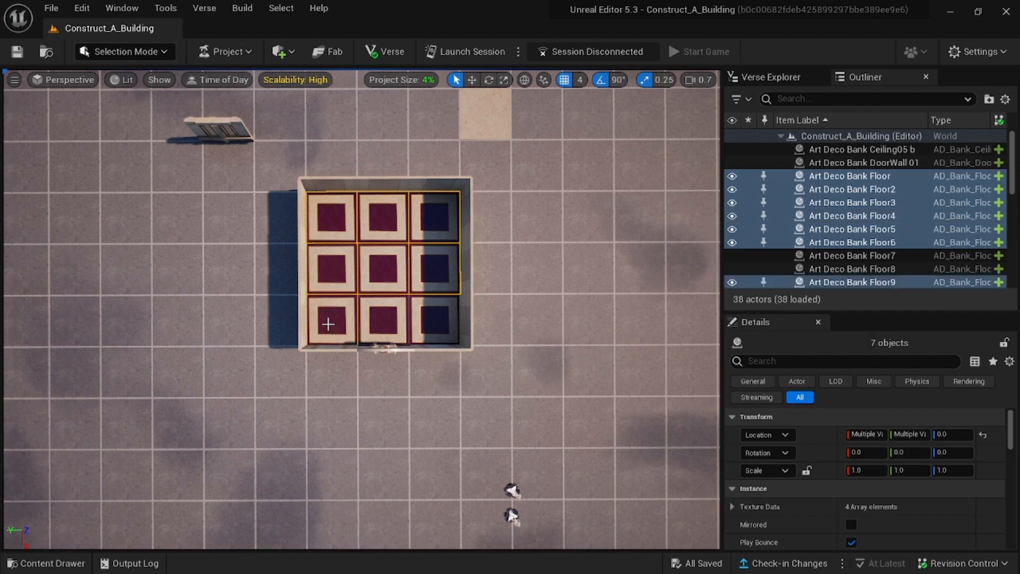
pyautogui.keyDown('ctrl'); pyautogui.click(391, 323); pyautogui.keyUp('ctrl')
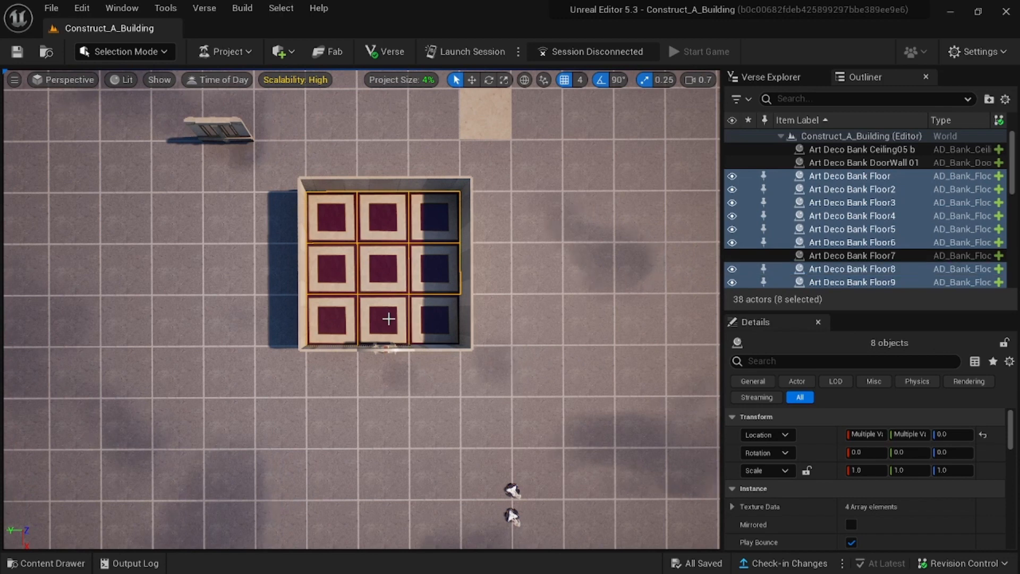
pyautogui.keyDown('ctrl'); pyautogui.click(436, 321); pyautogui.keyUp('ctrl')
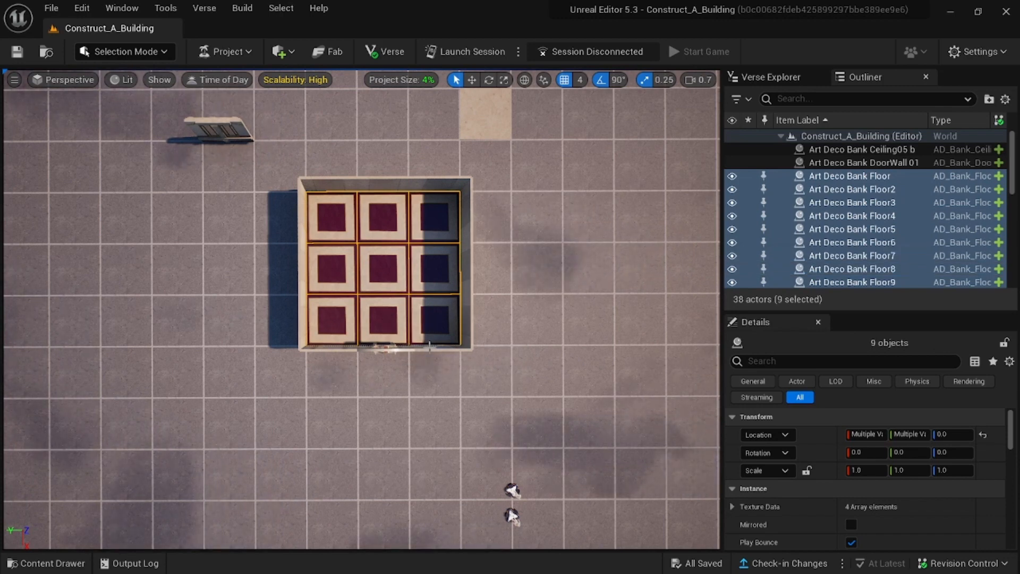
# - Add the door wall and all eleven wall pieces around the building to the selection of floor tiles
pyautogui.keyDown('shift'); pyautogui.click(429, 346); pyautogui.keyUp('shift')
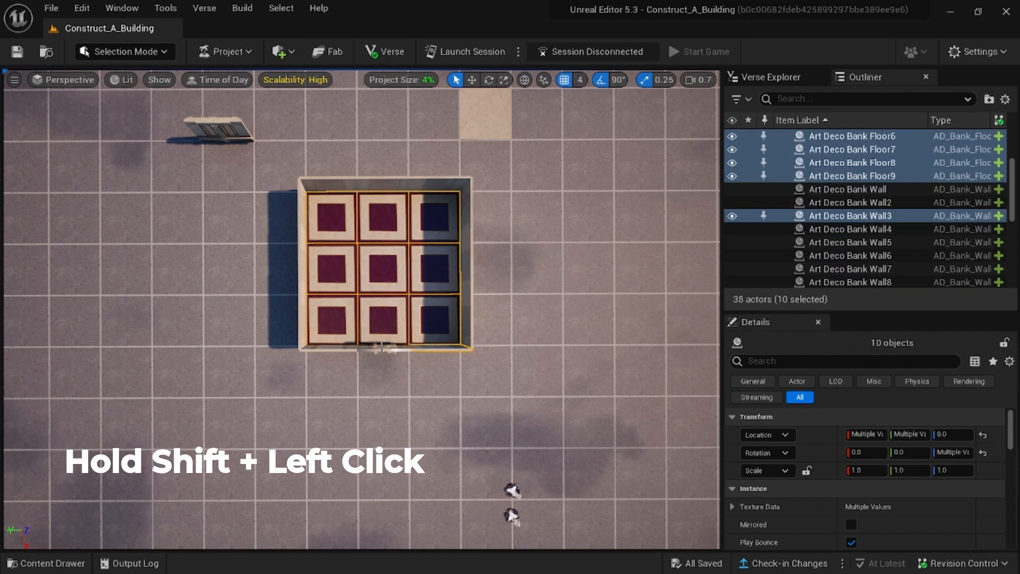
pyautogui.keyDown('shift'); pyautogui.click(380, 349); pyautogui.keyUp('shift')
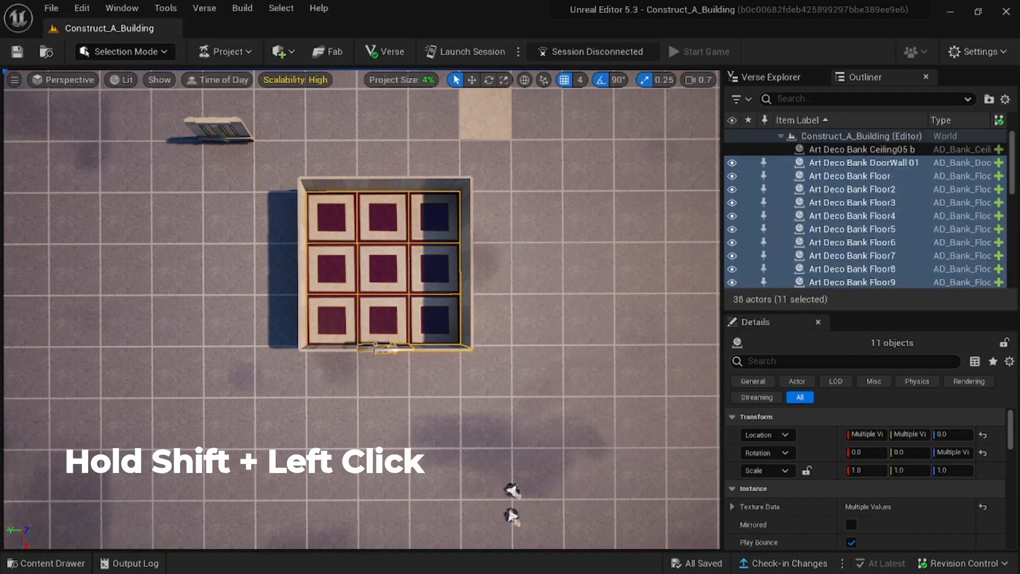
pyautogui.keyDown('shift'); pyautogui.click(324, 346); pyautogui.keyUp('shift')
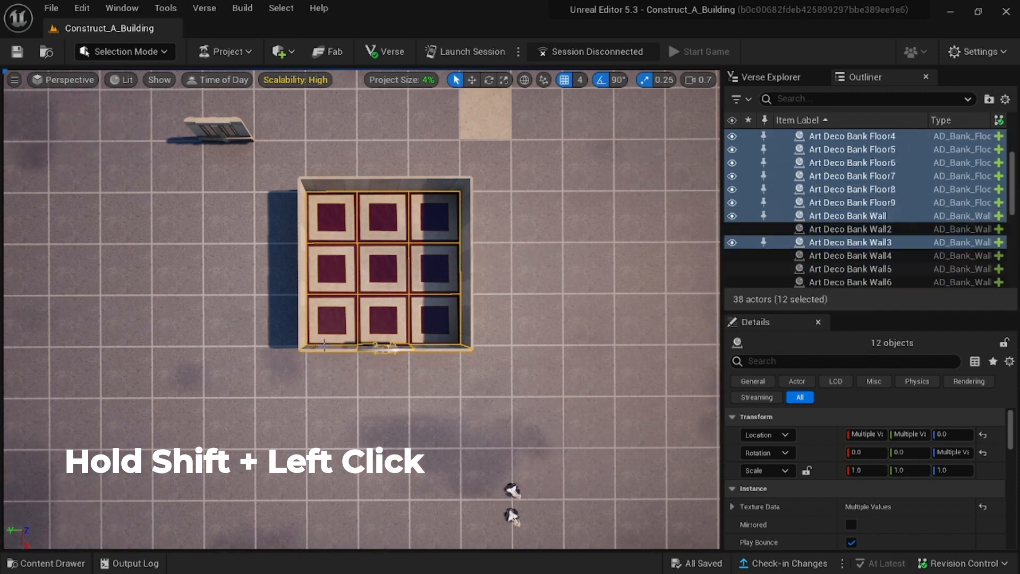
pyautogui.keyDown('shift'); pyautogui.click(302, 308); pyautogui.keyUp('shift')
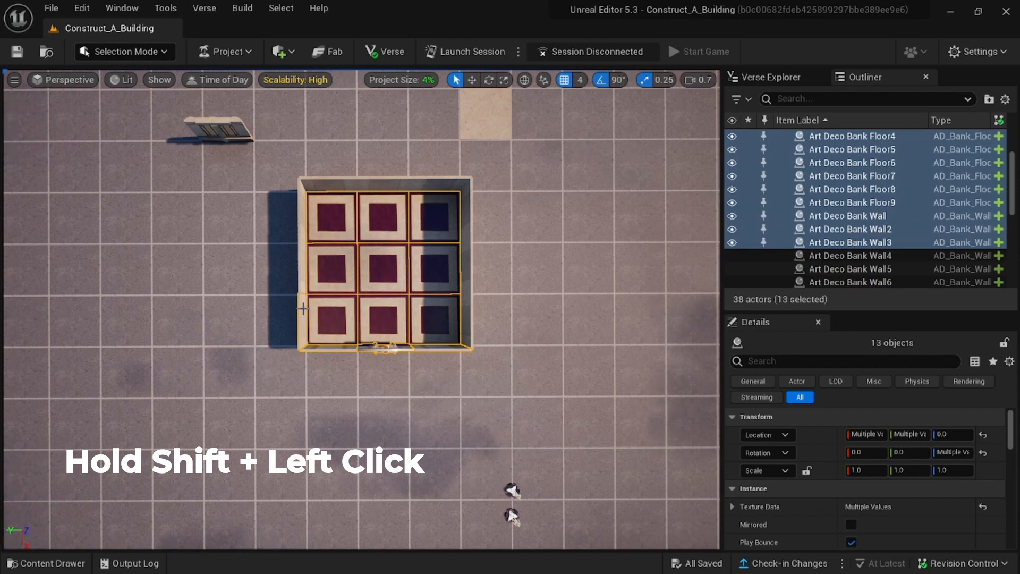
pyautogui.keyDown('shift'); pyautogui.click(300, 267); pyautogui.keyUp('shift')
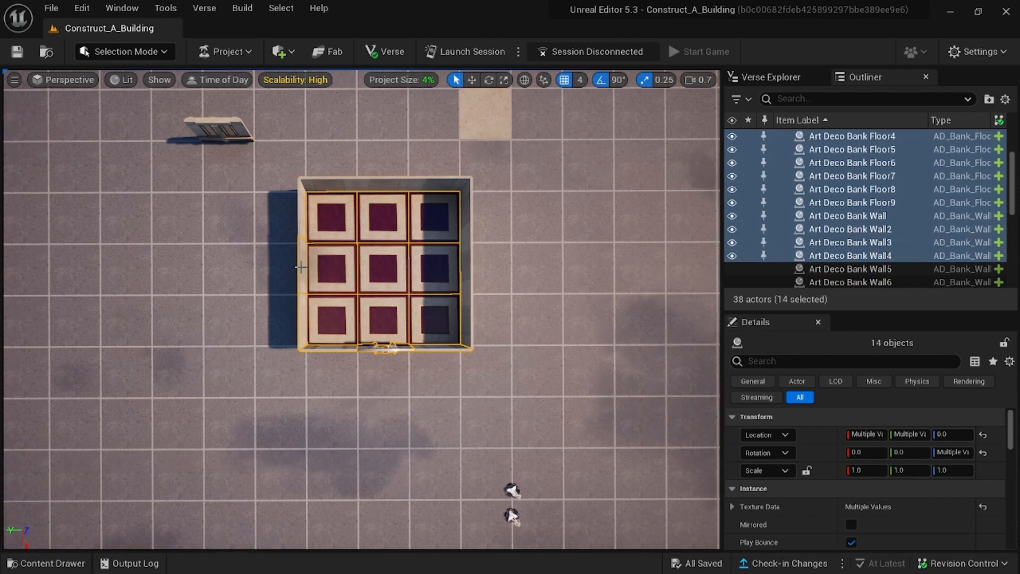
pyautogui.keyDown('shift'); pyautogui.click(301, 211); pyautogui.keyUp('shift')
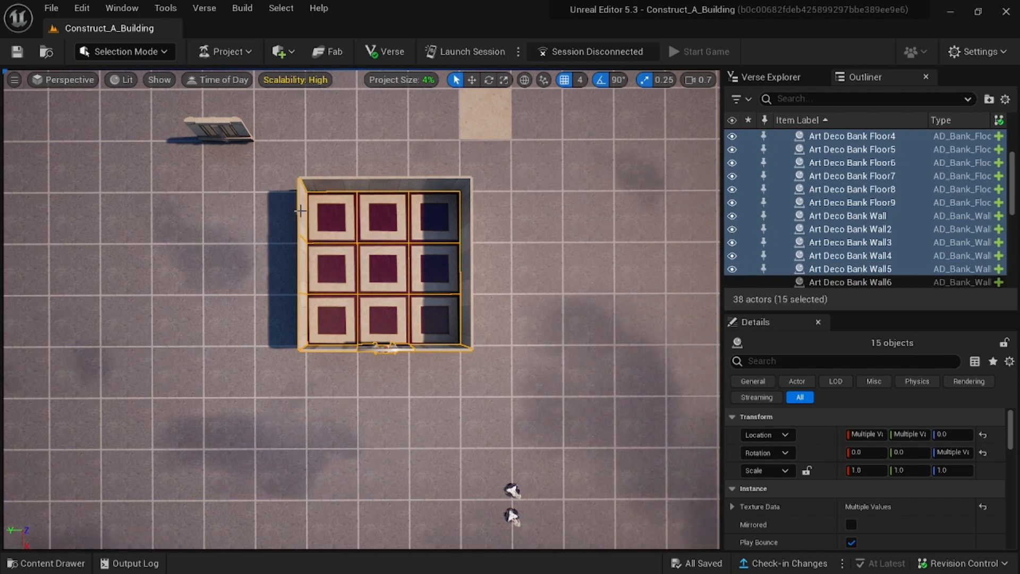
pyautogui.keyDown('shift'); pyautogui.click(323, 186); pyautogui.keyUp('shift')
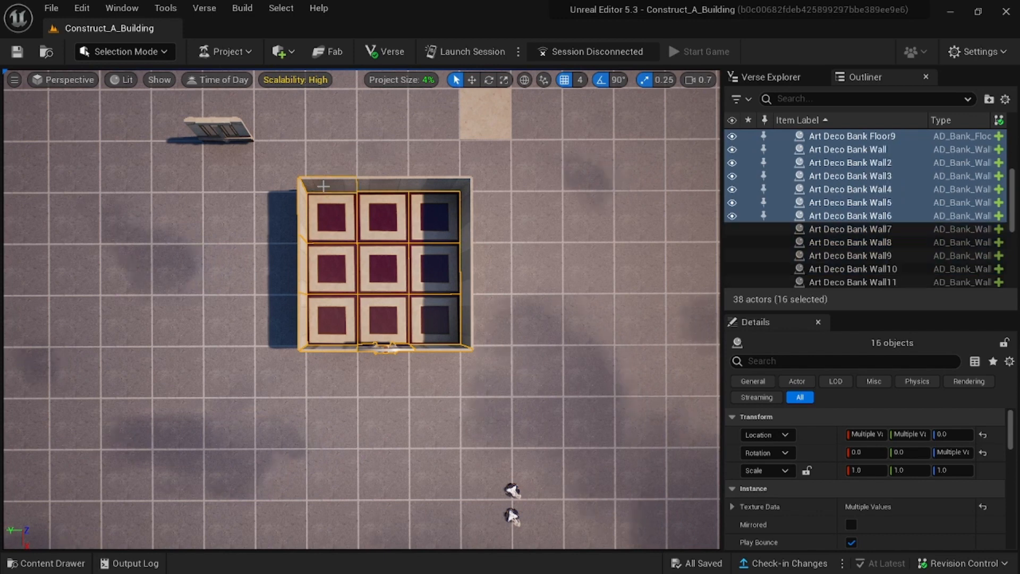
pyautogui.keyDown('shift'); pyautogui.click(381, 188); pyautogui.keyUp('shift')
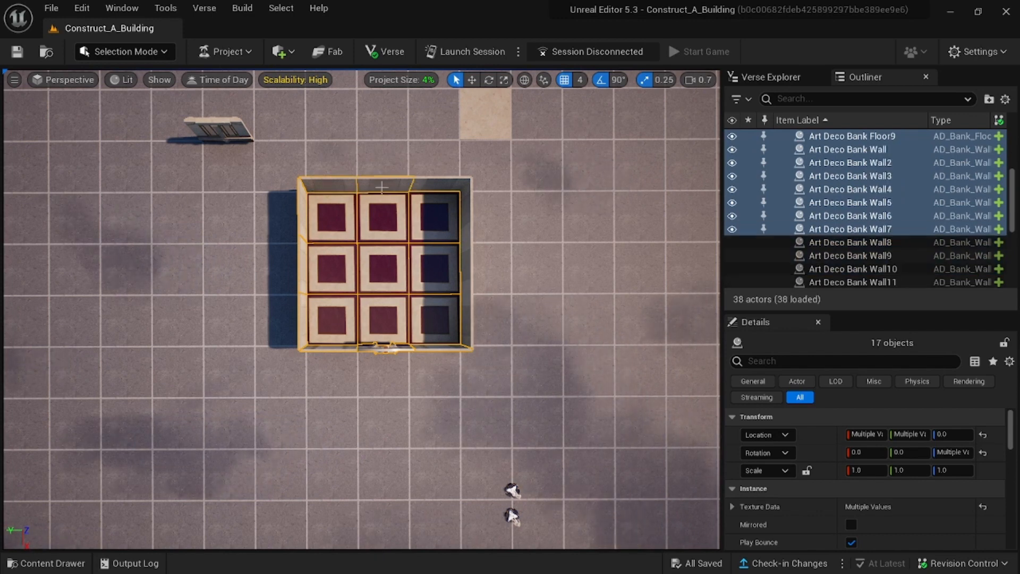
pyautogui.keyDown('shift'); pyautogui.click(433, 187); pyautogui.keyUp('shift')
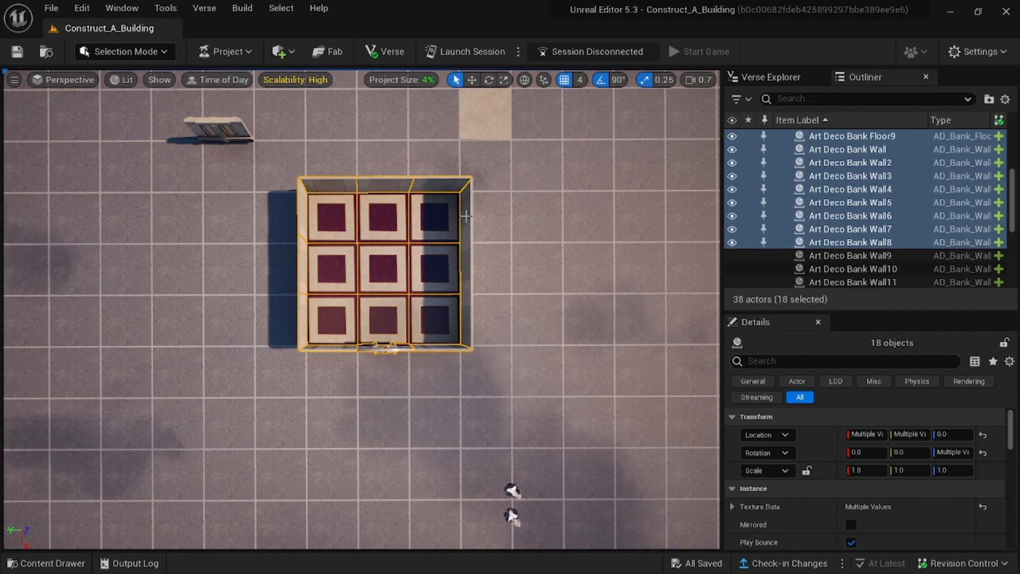
pyautogui.keyDown('shift'); pyautogui.click(466, 216); pyautogui.keyUp('shift')
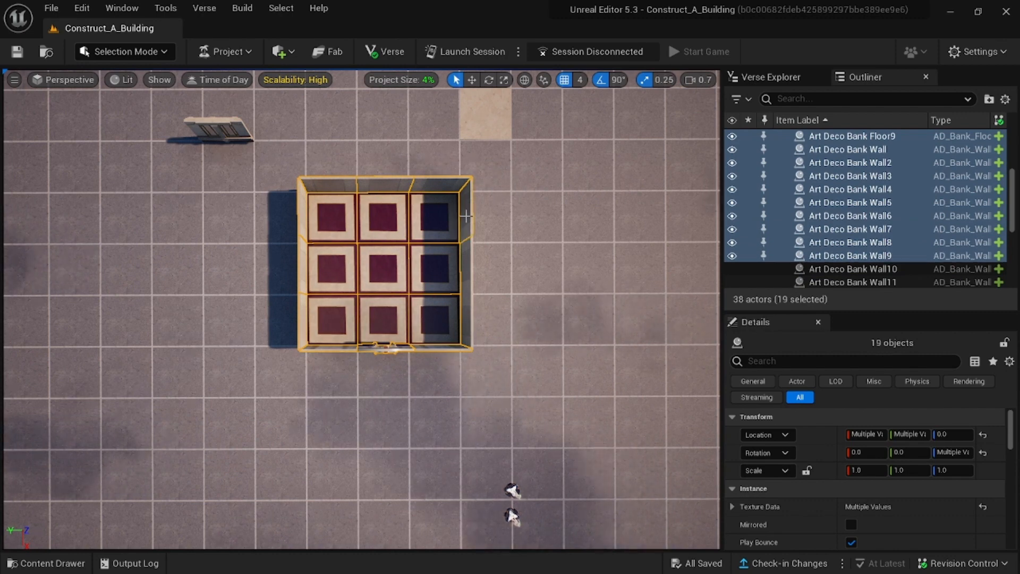
pyautogui.keyDown('shift'); pyautogui.click(467, 265); pyautogui.keyUp('shift')
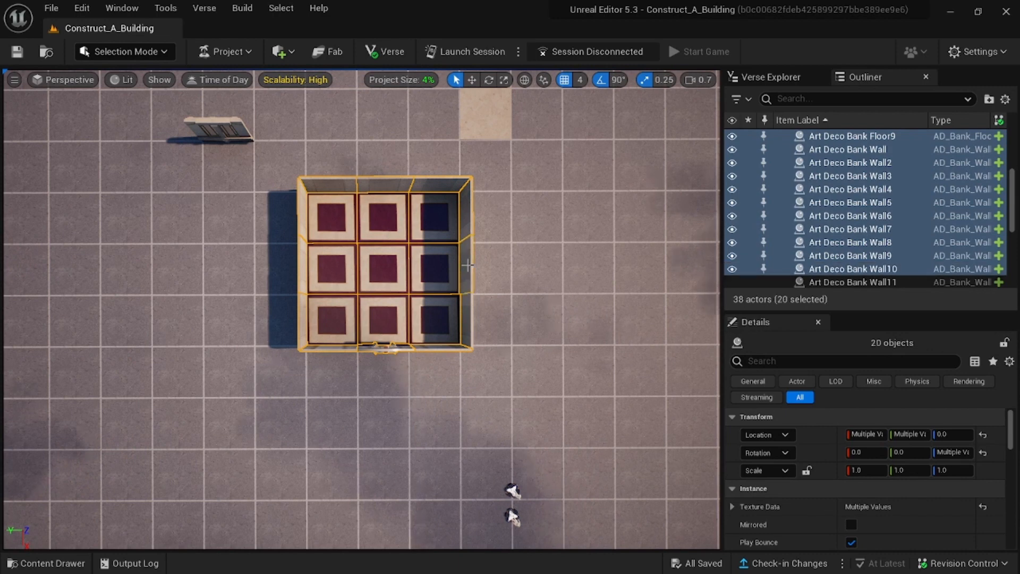
pyautogui.keyDown('shift'); pyautogui.click(465, 316); pyautogui.keyUp('shift')
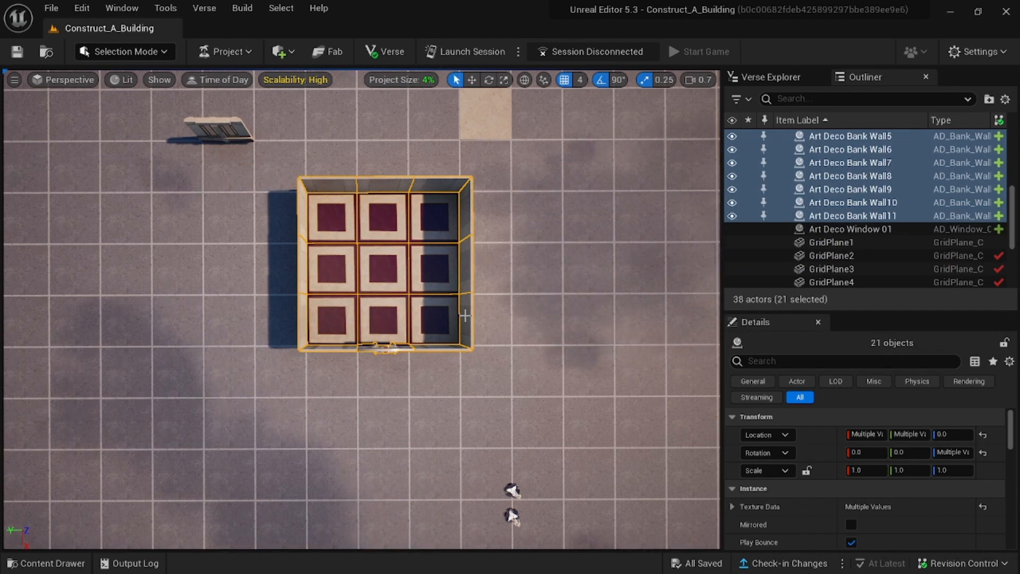
# - Duplicate the selected floors, walls and door wall and raise the copies to Z 384 as a second storey
pyautogui.hotkey('ctrl', 'd')
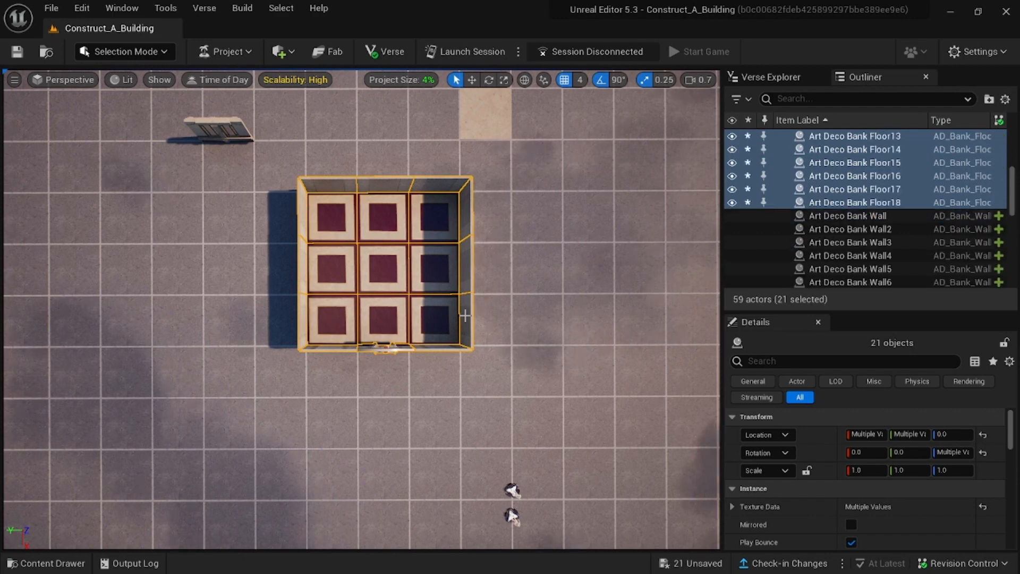
pyautogui.click(473, 80)
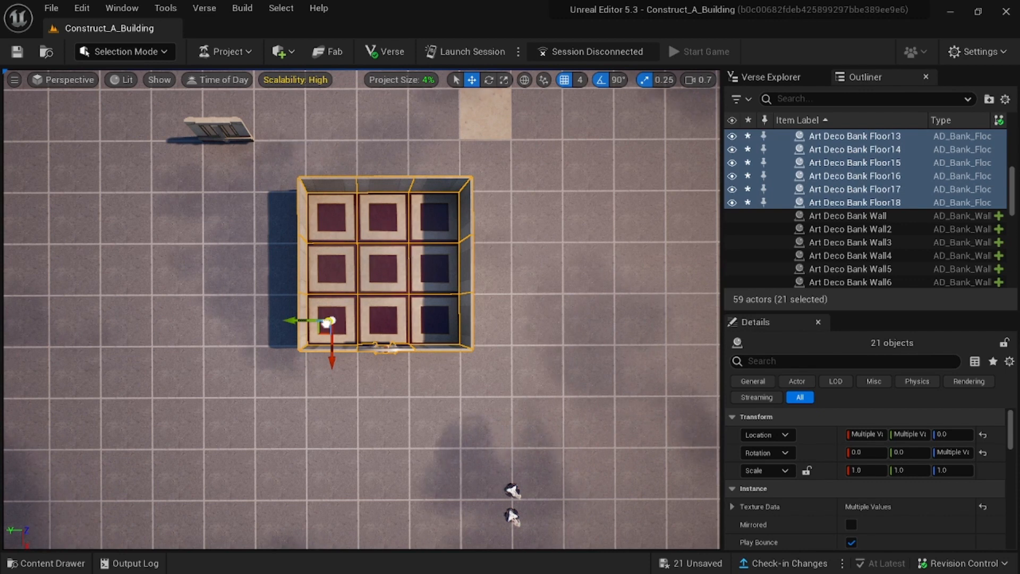
pyautogui.moveTo(325, 332); pyautogui.dragTo(325, 326)
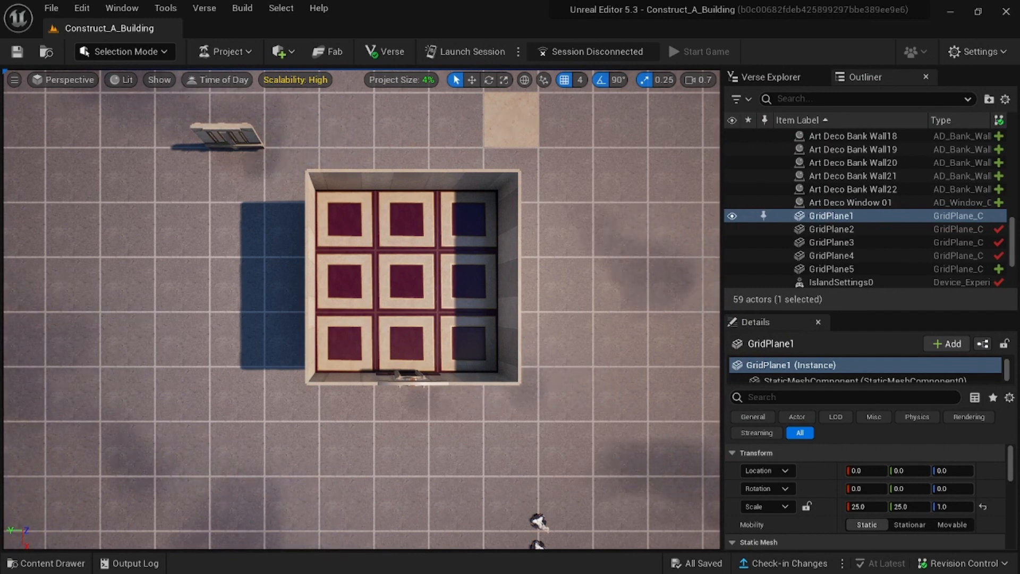
# - Move the Art Deco Bank Ceiling05 b piece to X -3584, Y 768, Z 768, beside the building's back corner
pyautogui.click(505, 117)
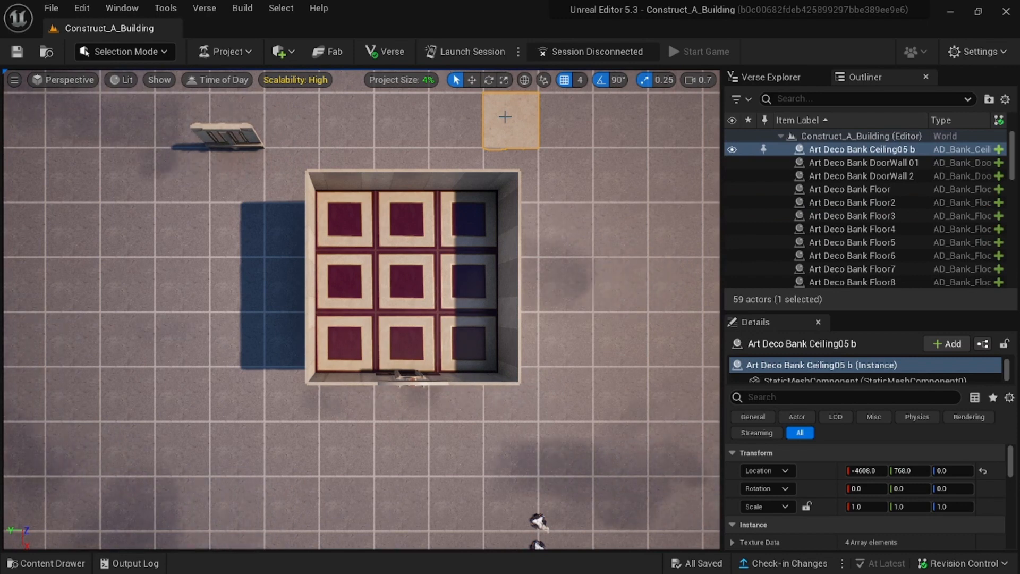
pyautogui.click(471, 81)
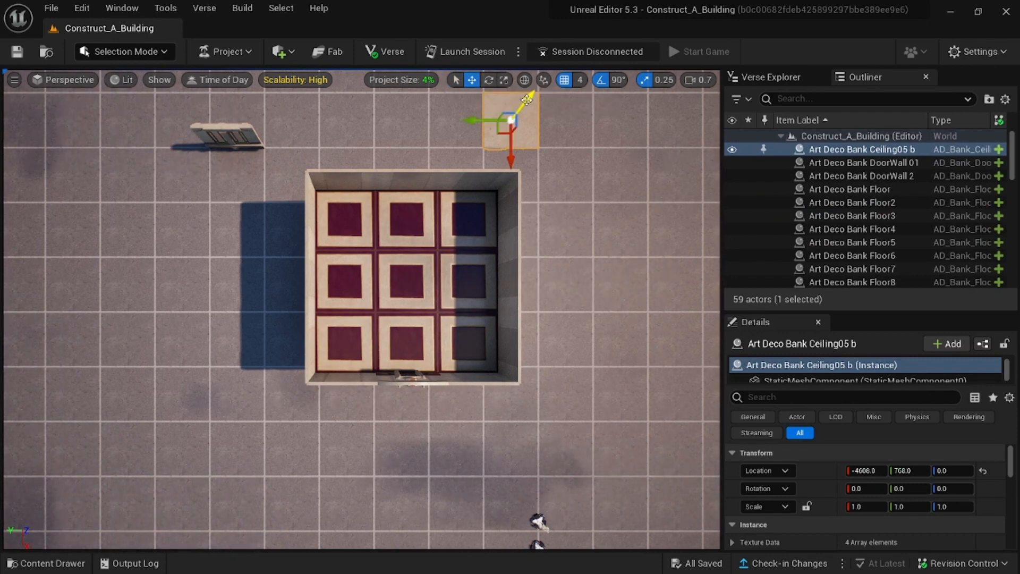
pyautogui.moveTo(508, 102); pyautogui.dragTo(595, 71)
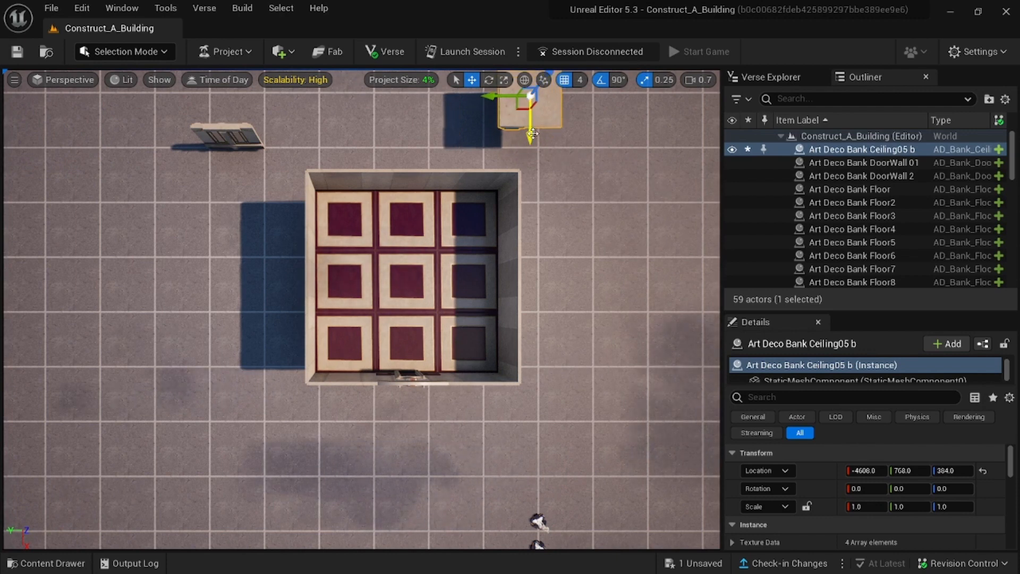
pyautogui.moveTo(532, 133); pyautogui.dragTo(514, 262)
pyautogui.moveTo(551, 209); pyautogui.dragTo(588, 188)
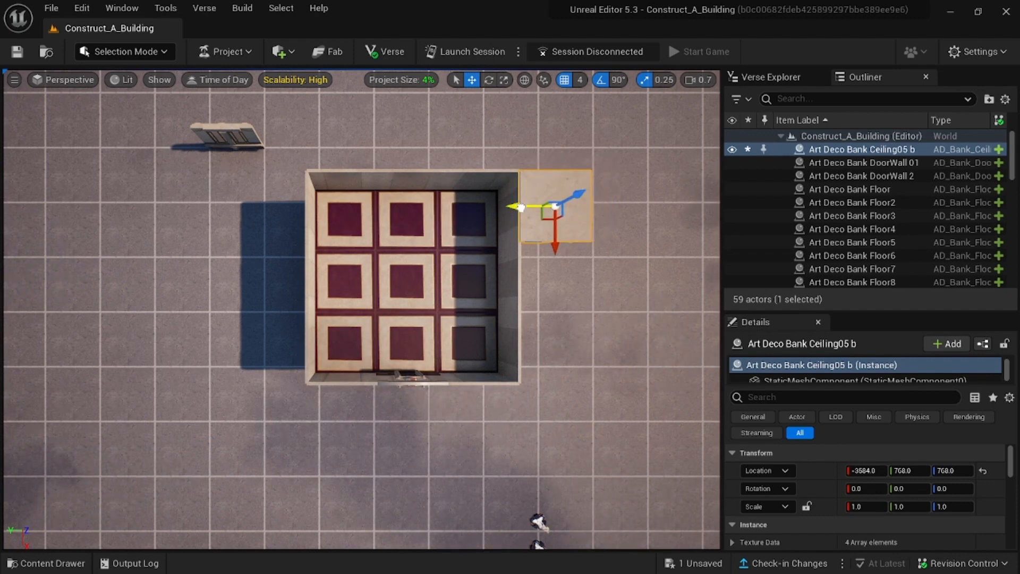
# - Slide the ceiling piece over the building and duplicate it into a 3 by 3 roof ending at X -2560, Y 2304
pyautogui.moveTo(523, 208); pyautogui.dragTo(494, 387)
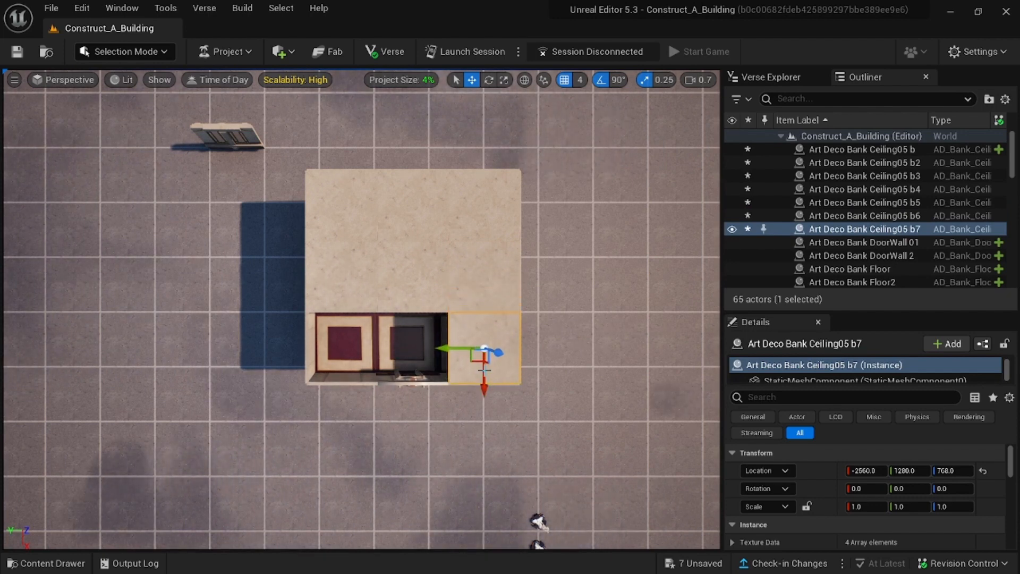
pyautogui.keyDown('alt'); pyautogui.moveTo(447, 350); pyautogui.dragTo(300, 350); pyautogui.keyUp('alt')
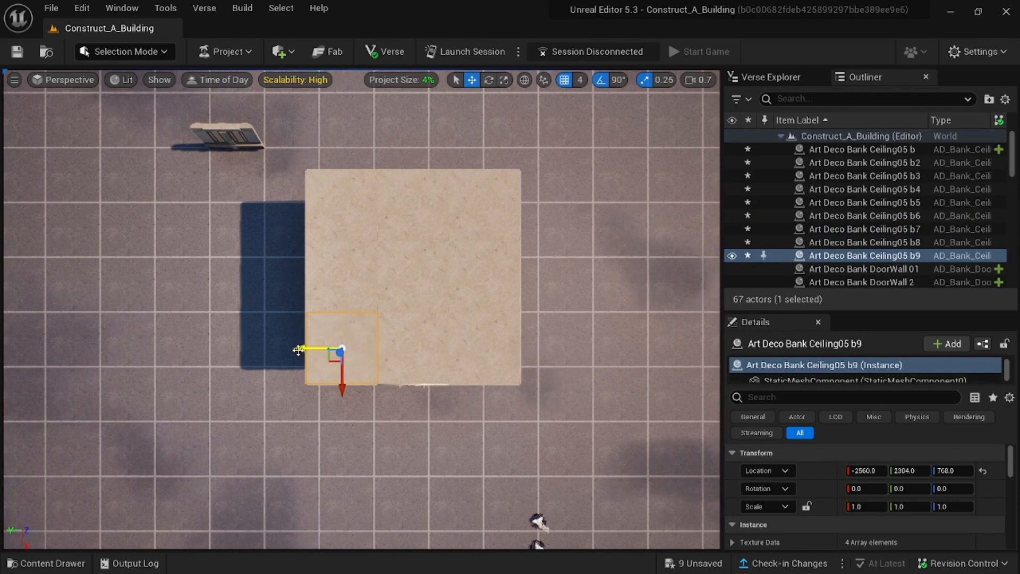
pyautogui.click(456, 80)
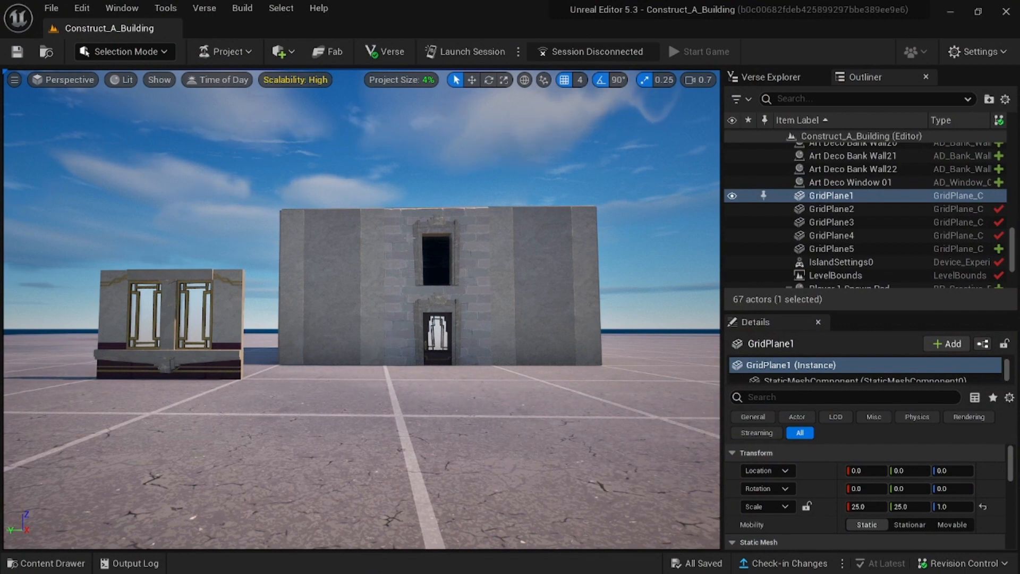
# - Delete the second-storey door wall and the upper front wall piece to its right
pyautogui.click(405, 239)
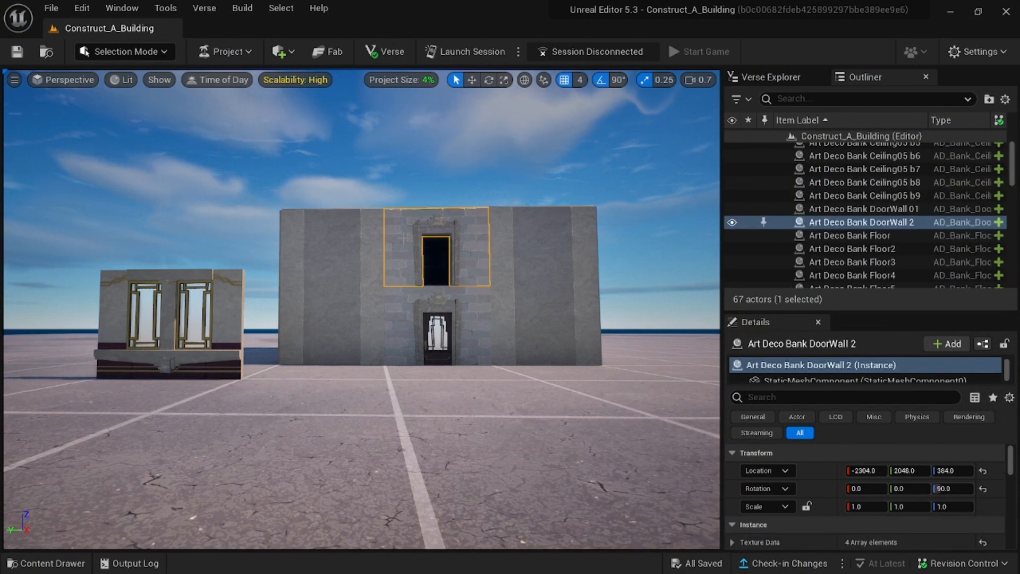
pyautogui.press('Delete')
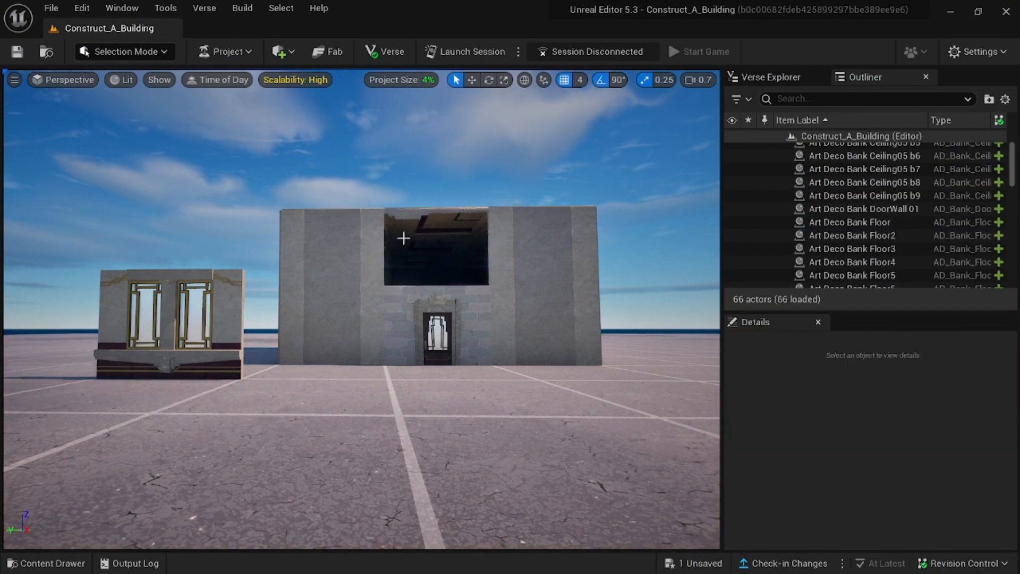
pyautogui.click(530, 247)
pyautogui.press('Delete')
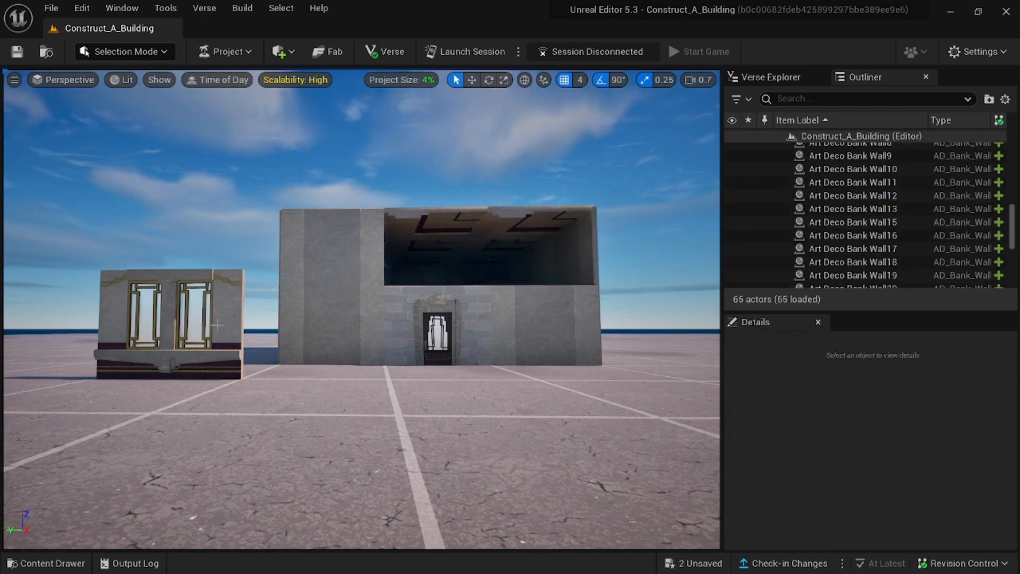
# - Move Art Deco Window 01 into the upper right front opening and the upper left wall to the middle at Y 2048
pyautogui.click(169, 319)
pyautogui.press('w')
pyautogui.moveTo(90, 378); pyautogui.dragTo(531, 371)
pyautogui.moveTo(571, 332); pyautogui.dragTo(571, 239)
pyautogui.click(336, 248)
pyautogui.moveTo(276, 283); pyautogui.dragTo(390, 284)
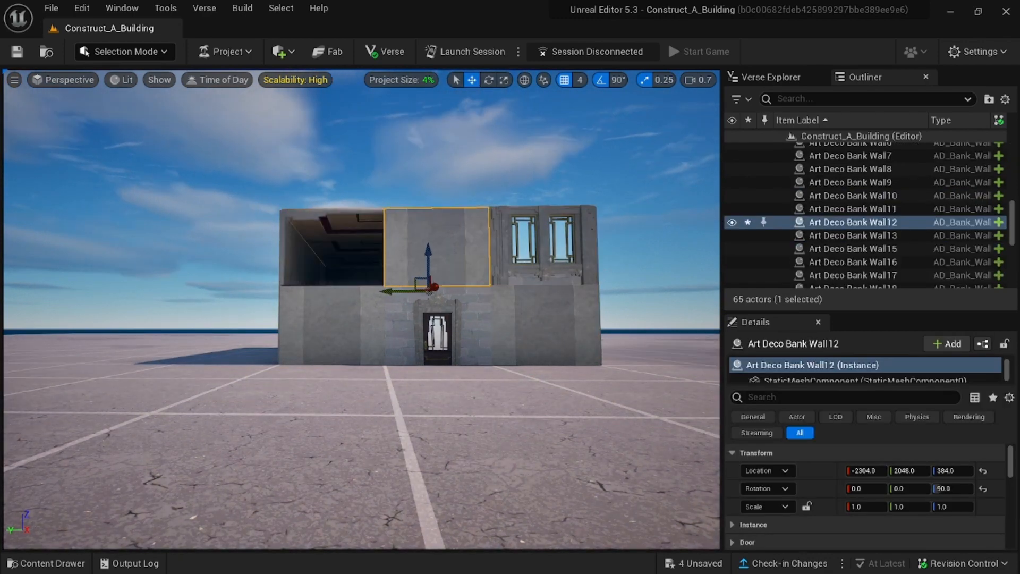
# - Duplicate the upper front window into the upper left opening and place another copy beyond the building at Y 3584
pyautogui.click(541, 242)
pyautogui.keyDown('alt'); pyautogui.moveTo(531, 278); pyautogui.dragTo(55, 278); pyautogui.keyUp('alt')
pyautogui.press('q')
pyautogui.moveTo(266, 308); pyautogui.dragTo(298, 306, button='right')
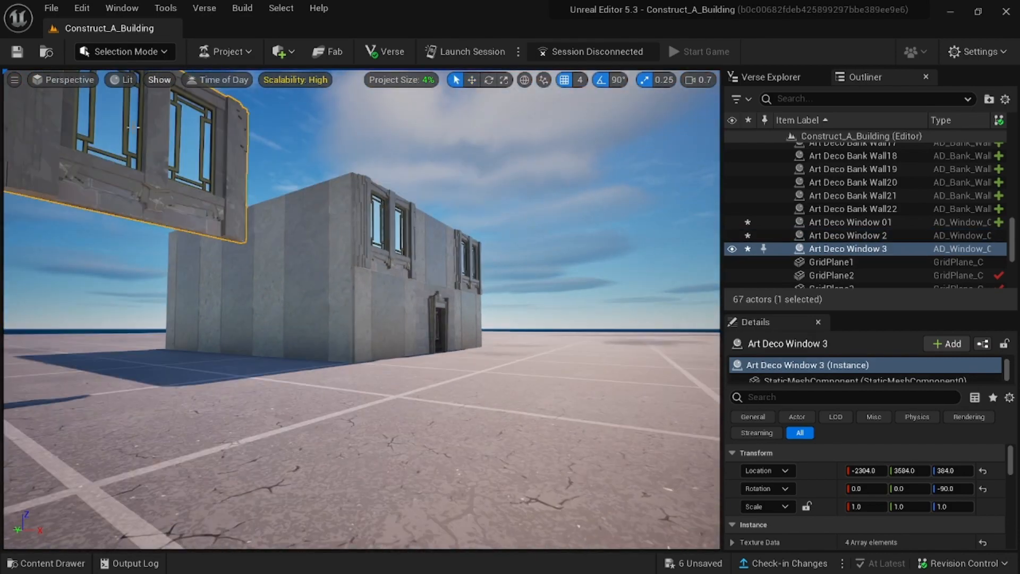
# - Rotate the outer window copy 90 degrees and fit it in place of the side facade's upper wall piece nearest the front
pyautogui.press('e')
pyautogui.moveTo(166, 177); pyautogui.dragTo(212, 182)
pyautogui.press('w')
pyautogui.moveTo(231, 197); pyautogui.dragTo(268, 195)
pyautogui.moveTo(169, 187); pyautogui.dragTo(364, 183)
pyautogui.click(310, 242)
pyautogui.press('Delete')
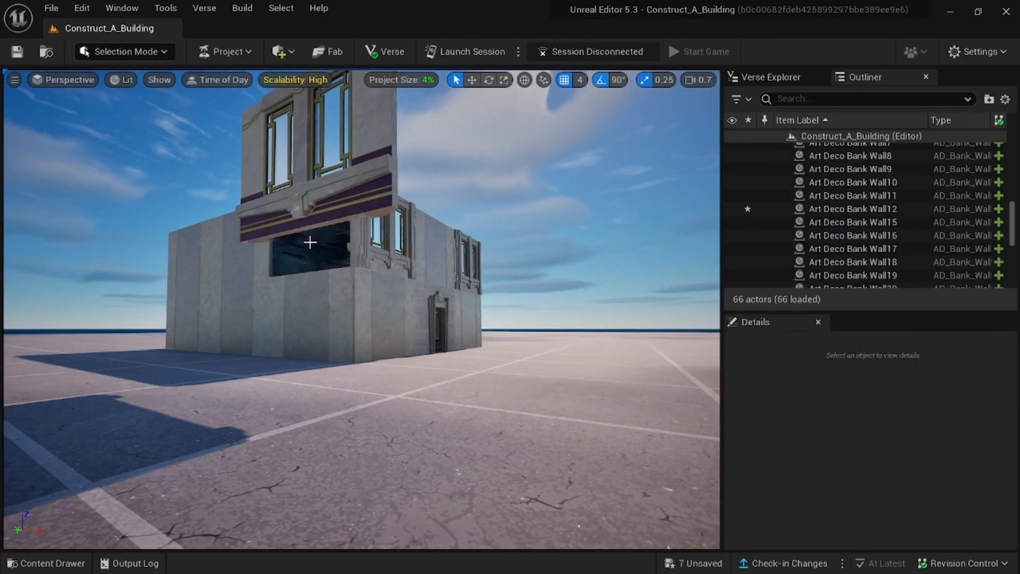
pyautogui.click(329, 194)
pyautogui.click(471, 80)
pyautogui.moveTo(396, 243); pyautogui.dragTo(250, 285)
# - Delete the side facade's lower middle wall piece and its upper wall piece nearest the back
pyautogui.click(456, 79)
pyautogui.click(254, 318)
pyautogui.press('Delete')
pyautogui.click(187, 251)
pyautogui.press('Delete')
# - Duplicate the side window into the upper back opening and the lower middle opening at X -3072, Y 2816, Z 0
pyautogui.press('w')
pyautogui.click(308, 244)
pyautogui.keyDown('alt'); pyautogui.moveTo(228, 249); pyautogui.dragTo(229, 311); pyautogui.keyUp('alt')
pyautogui.moveTo(249, 354); pyautogui.dragTo(306, 355)
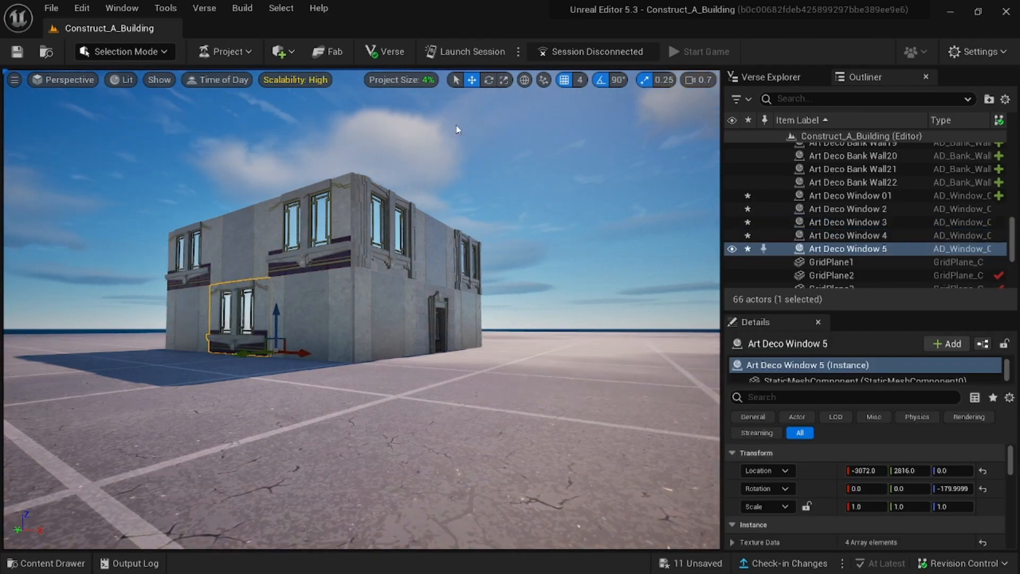
# - Duplicate the lower side window out past the back of the building and rotate the copy to face the back facade
pyautogui.click(456, 80)
pyautogui.moveTo(372, 318); pyautogui.dragTo(521, 346, button='right')
pyautogui.press('w')
pyautogui.keyDown('alt'); pyautogui.moveTo(547, 377); pyautogui.dragTo(159, 388); pyautogui.keyUp('alt')
pyautogui.moveTo(318, 319); pyautogui.dragTo(266, 313, button='right')
pyautogui.click(489, 79)
pyautogui.click(456, 80)
pyautogui.moveTo(353, 374); pyautogui.dragTo(280, 252)
# - Replace the back facade's upper corner walls and lower middle wall with windows, ending with one at X -3840, Y 1536, Z 384
pyautogui.click(451, 178)
pyautogui.press('Delete')
pyautogui.click(307, 246)
pyautogui.press('w')
pyautogui.click(368, 317)
pyautogui.press('Delete')
pyautogui.click(311, 239)
pyautogui.press('Delete')
pyautogui.click(440, 197)
pyautogui.click(472, 80)
pyautogui.click(456, 79)
pyautogui.moveTo(372, 319); pyautogui.dragTo(239, 318, button='right')
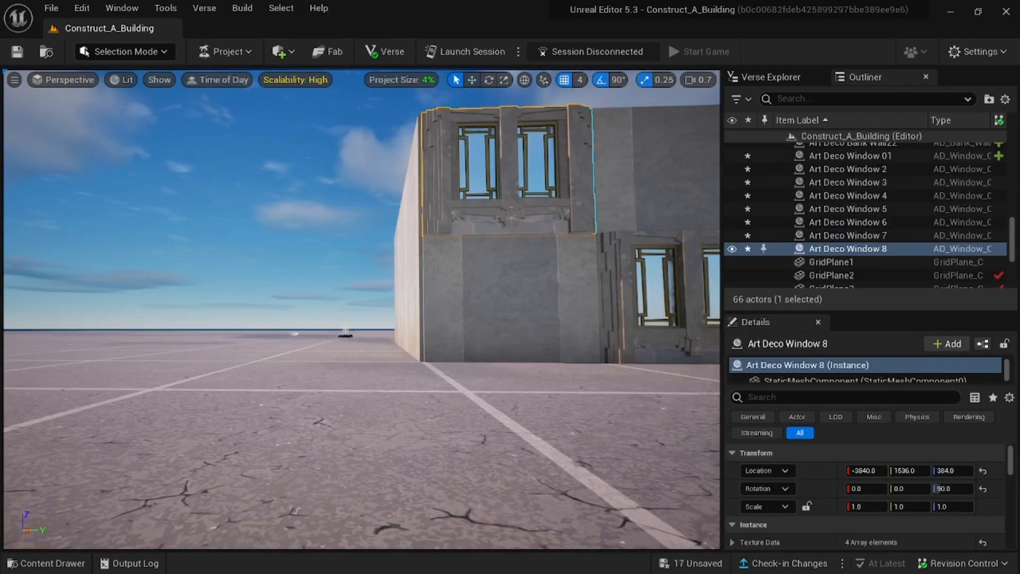
# - Duplicate the upper back corner window out past the remaining side facade and delete a wall piece on that side
pyautogui.press('w')
pyautogui.keyDown('alt'); pyautogui.moveTo(579, 207); pyautogui.dragTo(237, 204); pyautogui.keyUp('alt')
pyautogui.moveTo(243, 149); pyautogui.dragTo(325, 223, button='right')
pyautogui.click(325, 223)
pyautogui.press('Delete')
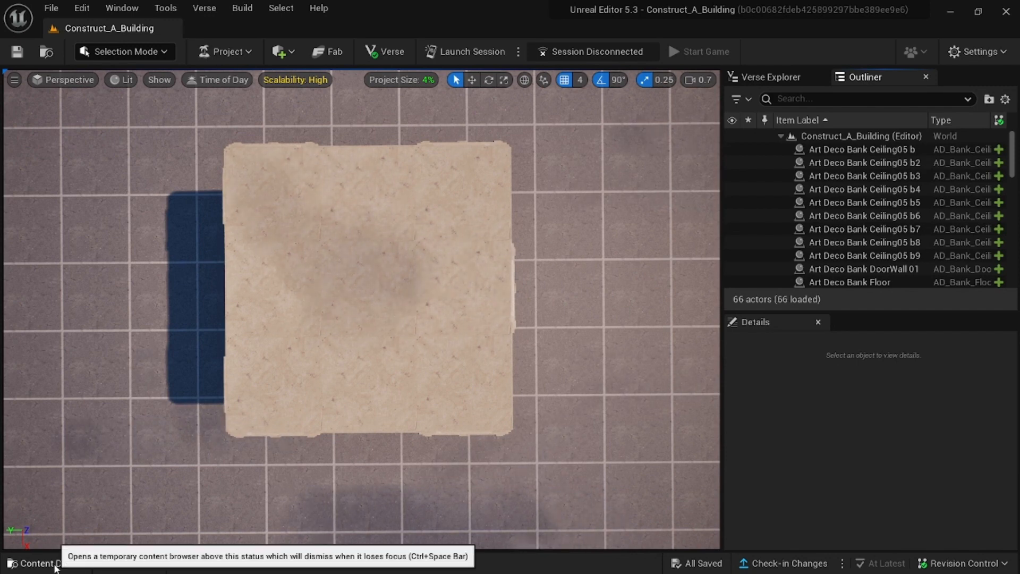
# - Open Fortnite's Art Deco Bank Gallery Red in the building galleries and search it for "trim"
pyautogui.click(57, 564)
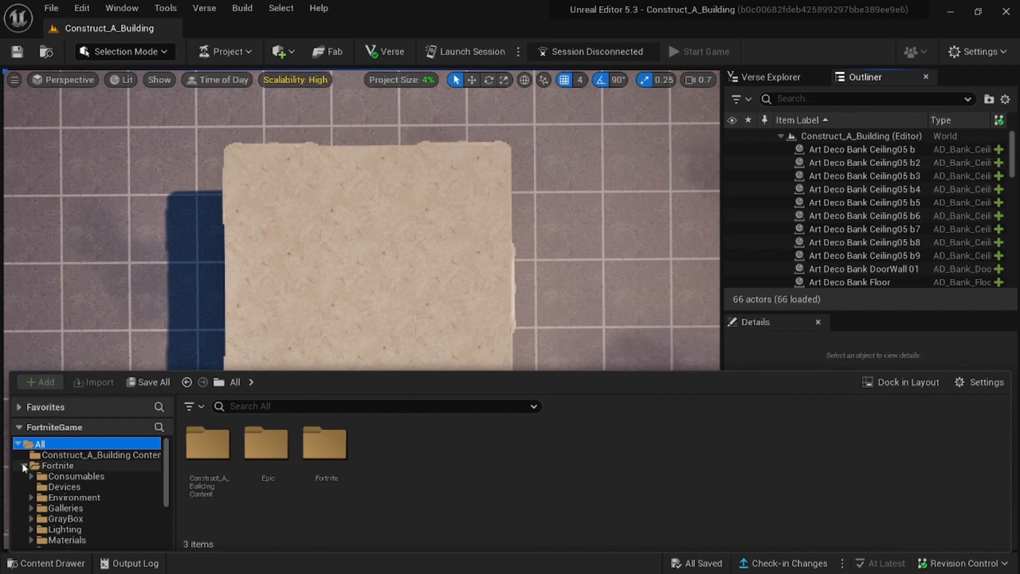
pyautogui.click(31, 508)
pyautogui.scroll(-2, 61, 497)
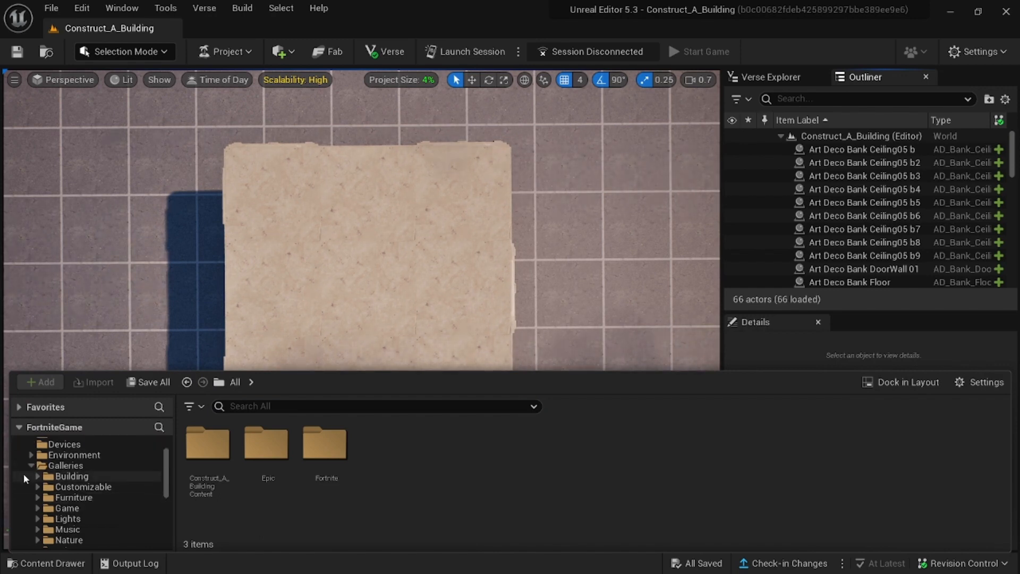
pyautogui.click(37, 476)
pyautogui.click(105, 529)
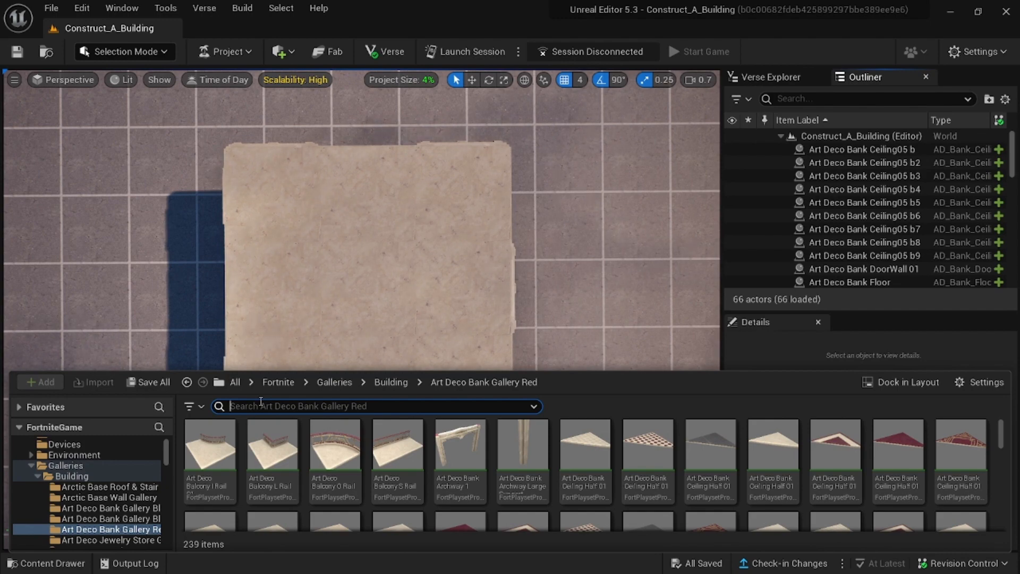
pyautogui.write('trim')
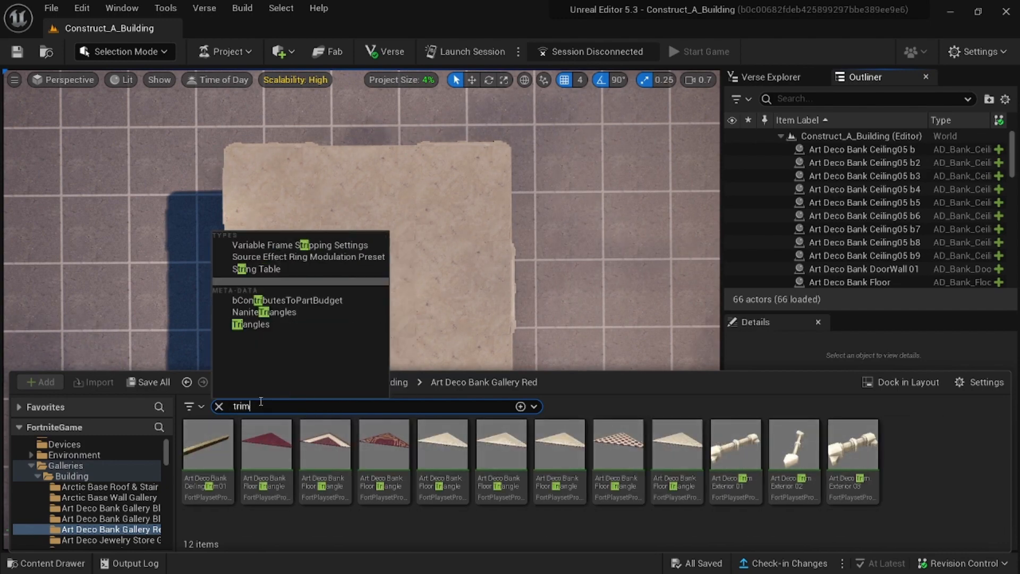
# - Line the building's back and front roof edges with Art Deco Trim Exterior 01 pieces at Z 768, and duplicate one onto the roof's middle
pyautogui.press('Return')
pyautogui.moveTo(266, 445); pyautogui.dragTo(463, 504)
pyautogui.click(472, 79)
pyautogui.press('e')
pyautogui.moveTo(431, 509); pyautogui.dragTo(446, 409)
pyautogui.press('w')
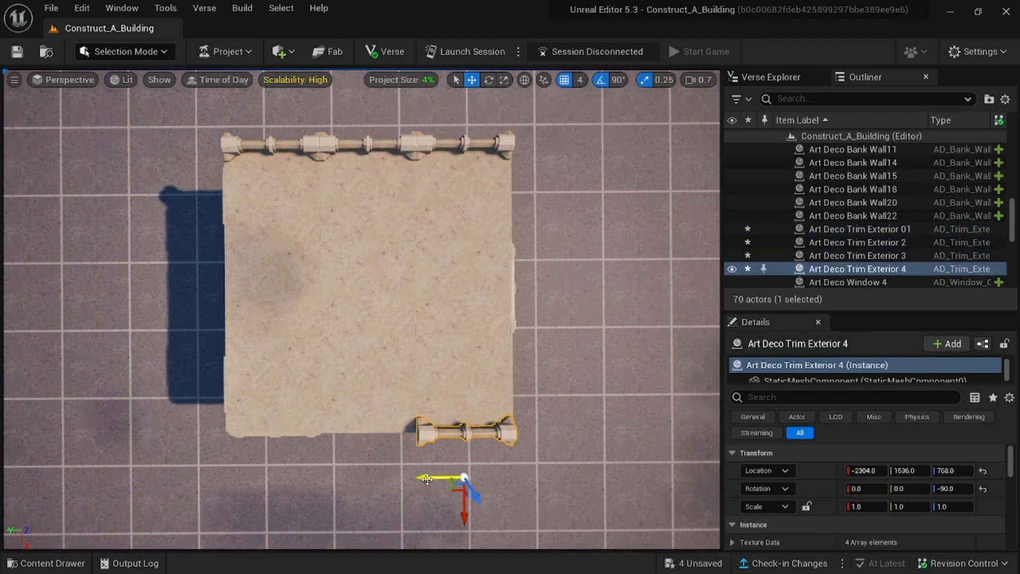
pyautogui.keyDown('alt'); pyautogui.moveTo(424, 476); pyautogui.dragTo(262, 289); pyautogui.keyUp('alt')
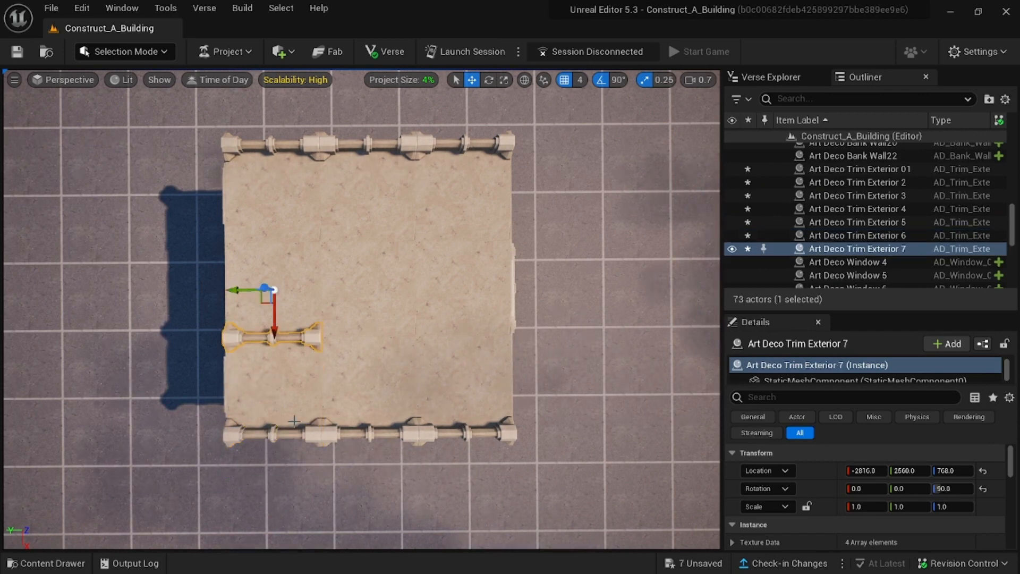
# - Rotate the mid-roof trim piece to 0 degrees about Z and use it with duplicates to line both side edges of the roof
pyautogui.click(488, 79)
pyautogui.moveTo(284, 346); pyautogui.dragTo(319, 325)
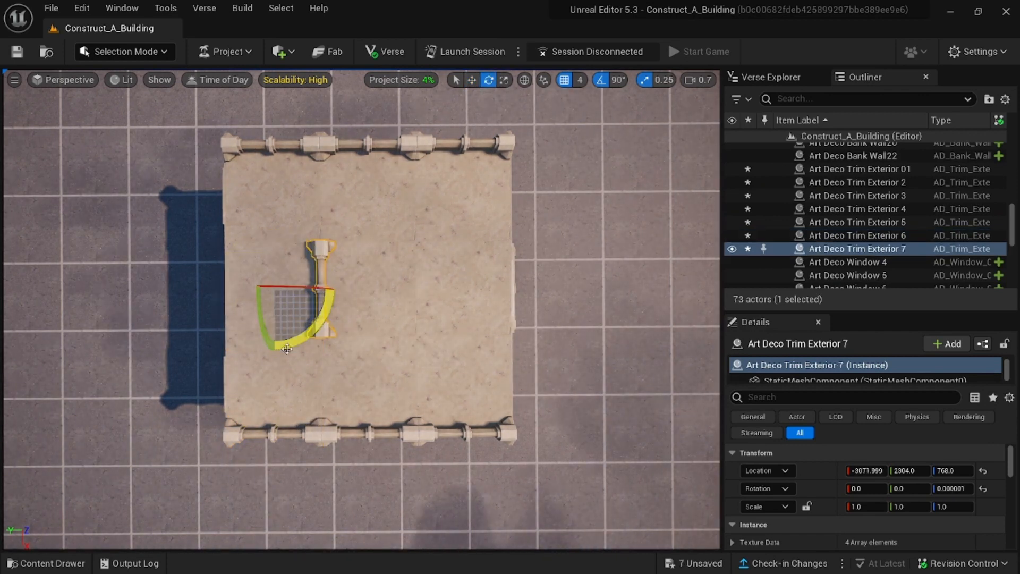
pyautogui.click(472, 79)
pyautogui.moveTo(261, 289); pyautogui.dragTo(180, 386)
pyautogui.keyDown('alt'); pyautogui.moveTo(181, 423); pyautogui.dragTo(208, 233); pyautogui.keyUp('alt')
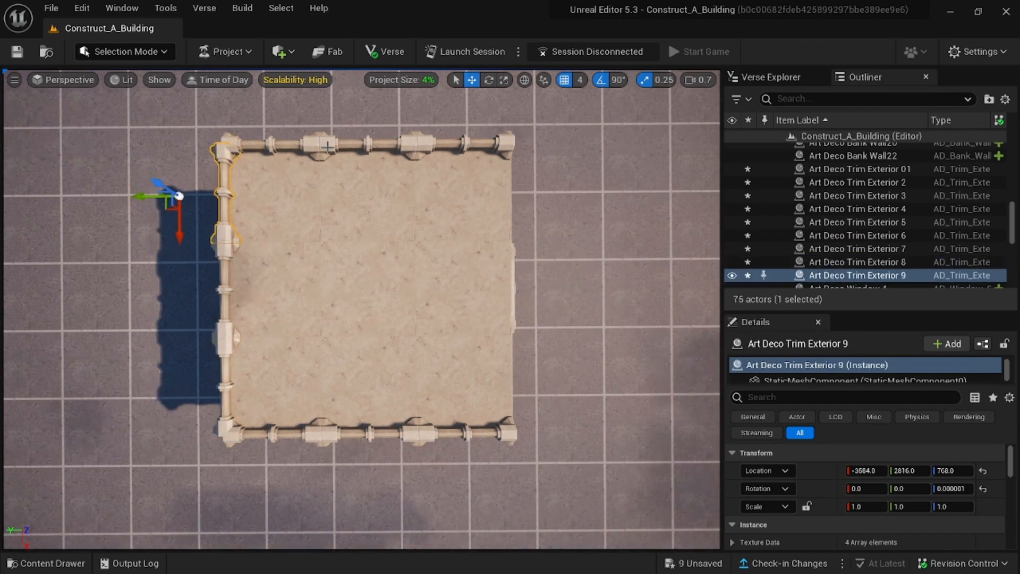
pyautogui.keyDown('alt'); pyautogui.moveTo(139, 194); pyautogui.dragTo(406, 353); pyautogui.keyUp('alt')
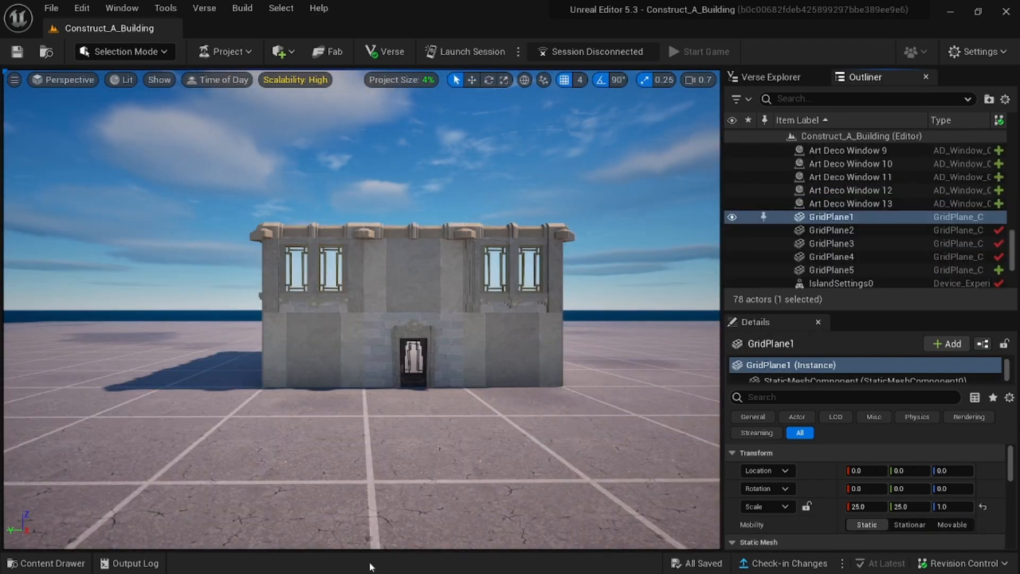
# - Open Fortnite's Art Deco Bank Gallery Red in the building galleries and search it for "pillar"
pyautogui.click(47, 563)
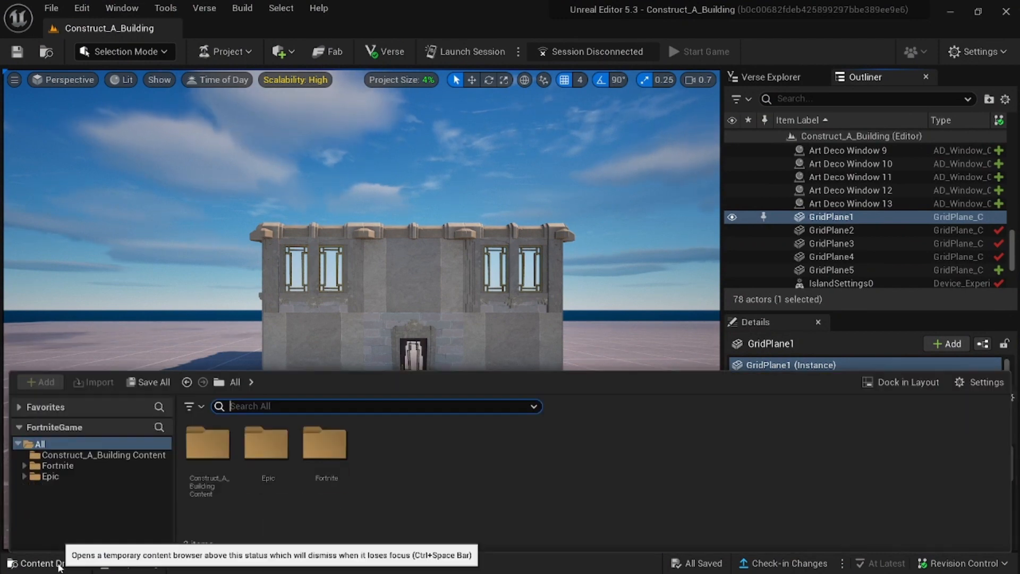
pyautogui.click(24, 466)
pyautogui.click(31, 508)
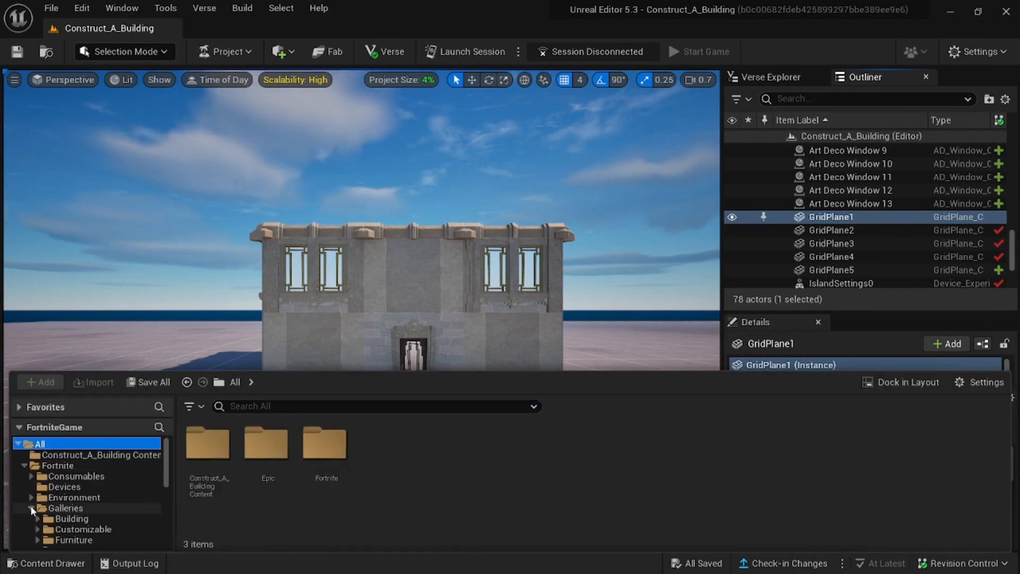
pyautogui.scroll(-3, 157, 484)
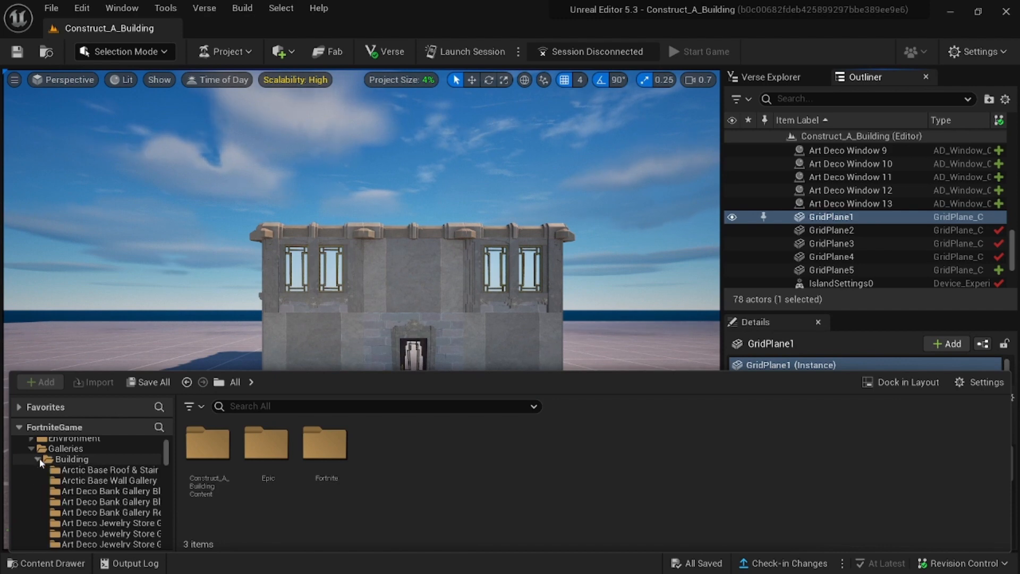
pyautogui.click(106, 512)
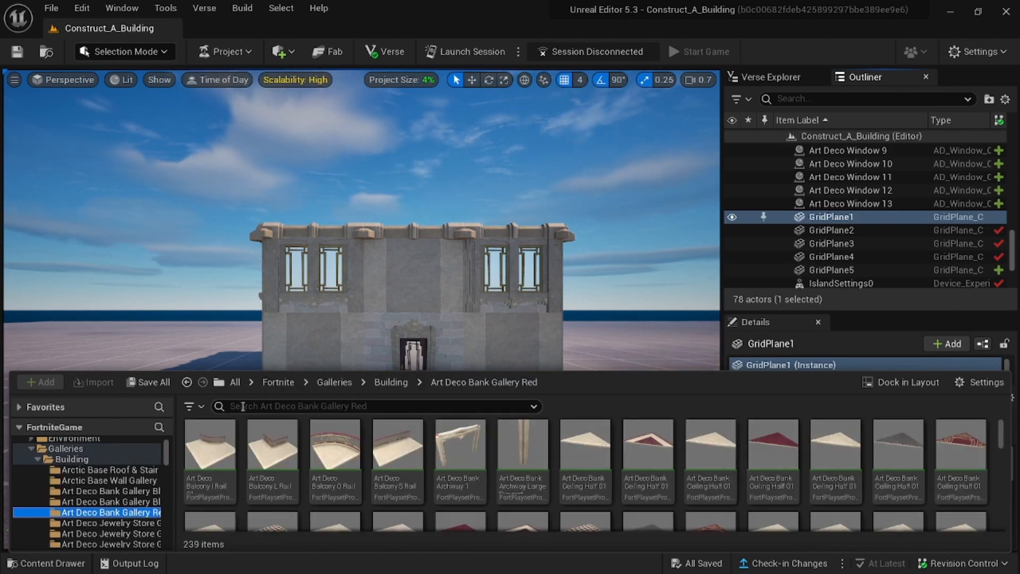
pyautogui.click(242, 407)
pyautogui.write('pillar')
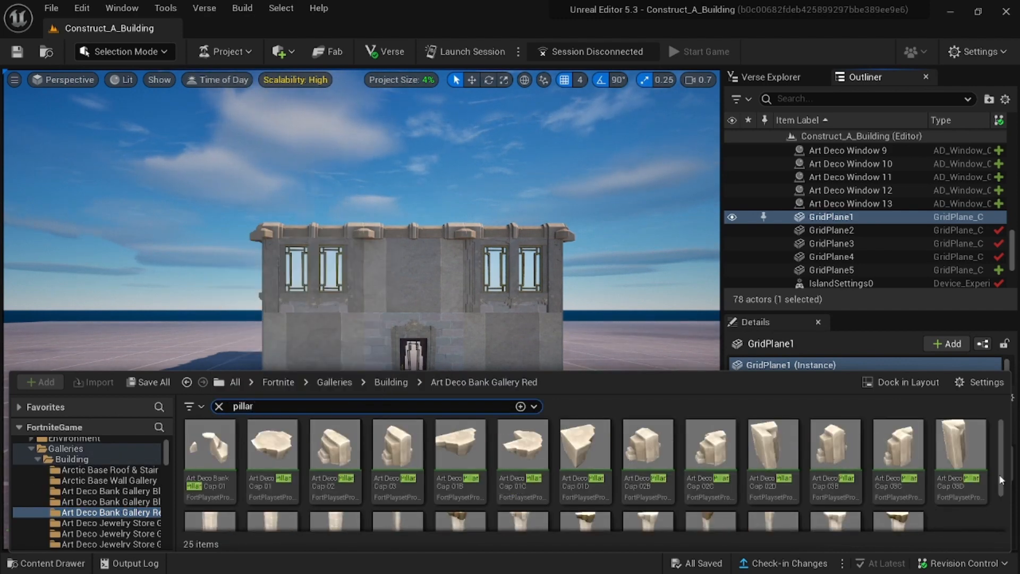
pyautogui.moveTo(1000, 479); pyautogui.dragTo(1000, 505)
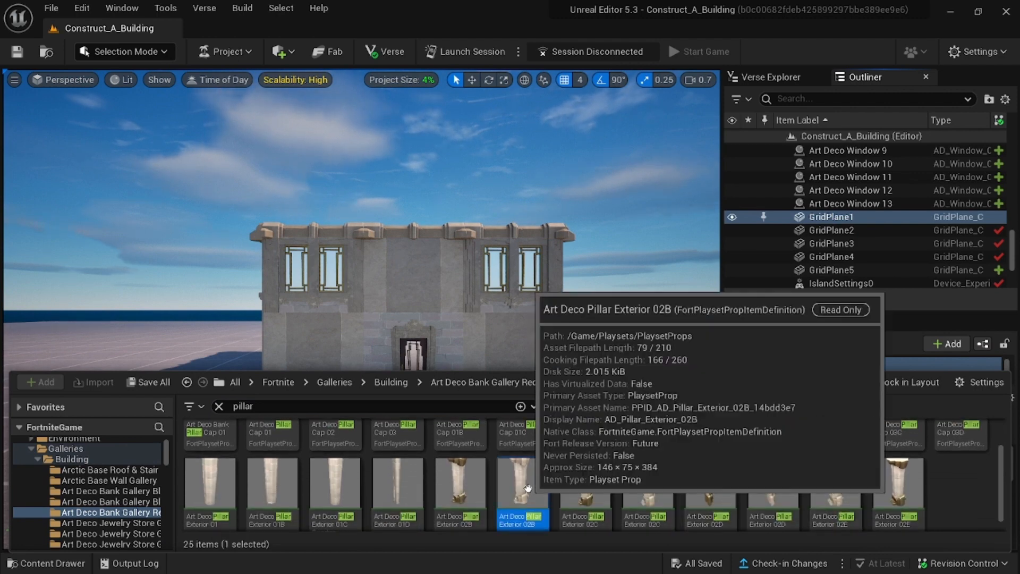
# - Place Art Deco Pillar Exterior 02B at a front corner, X -2304, Y 2816, Z 0, and duplicate it up to the second storey
pyautogui.moveTo(537, 495); pyautogui.dragTo(260, 376)
pyautogui.click(471, 80)
pyautogui.keyDown('alt'); pyautogui.moveTo(191, 350); pyautogui.dragTo(181, 275); pyautogui.keyUp('alt')
# - Duplicate the lower corner pillar, rotate the copy to -90 degrees for the front face, and duplicate it up to Z 384
pyautogui.click(258, 350)
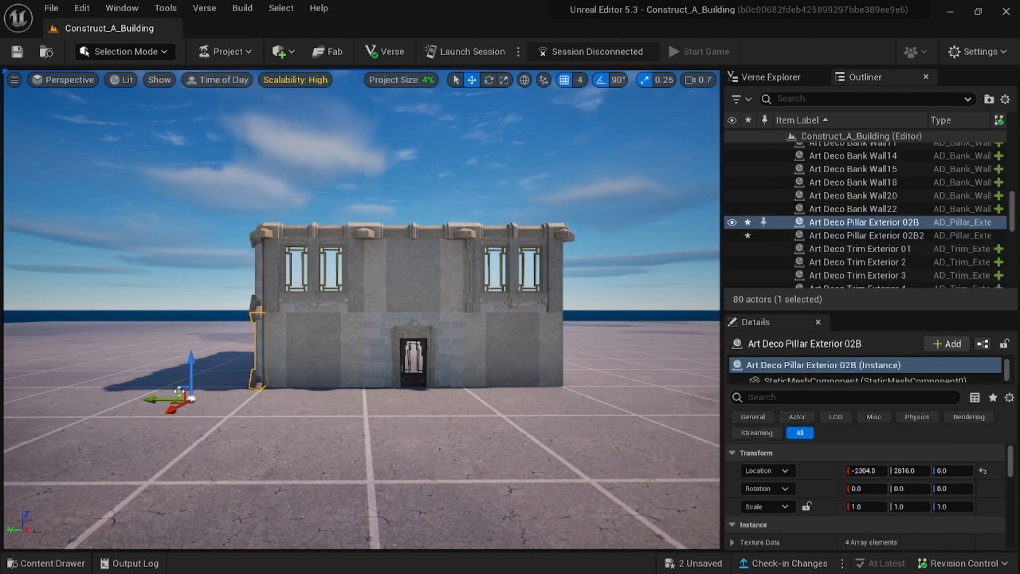
pyautogui.keyDown('alt'); pyautogui.moveTo(176, 397); pyautogui.dragTo(299, 404); pyautogui.keyUp('alt')
pyautogui.press('e')
pyautogui.click(471, 80)
pyautogui.keyDown('alt'); pyautogui.moveTo(308, 356); pyautogui.dragTo(309, 275); pyautogui.keyUp('alt')
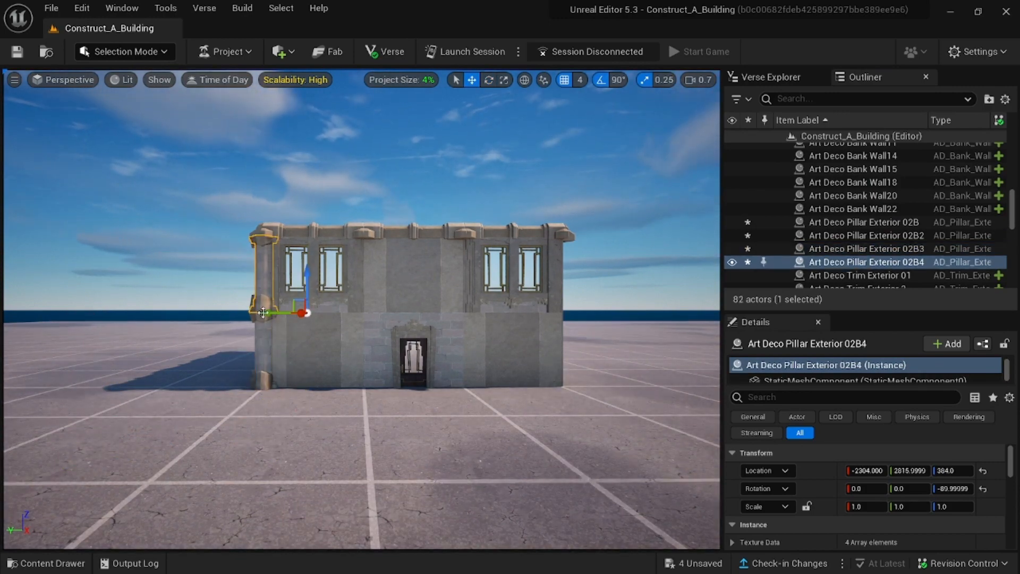
# - Duplicate the upper front-face pillar across to the opposite front corner at Y 1280, and copy it down to Z 0
pyautogui.keyDown('alt'); pyautogui.moveTo(269, 311); pyautogui.dragTo(610, 311); pyautogui.keyUp('alt')
pyautogui.keyDown('alt'); pyautogui.moveTo(649, 277); pyautogui.dragTo(649, 364); pyautogui.keyUp('alt')
pyautogui.click(454, 81)
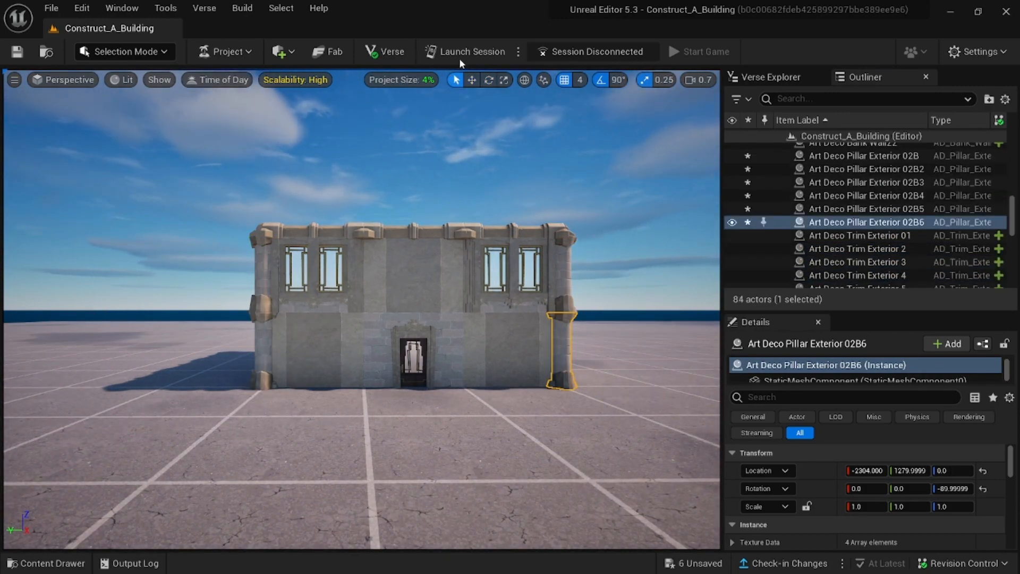
# - Duplicate the lower pillar at the Y 1280 corner forward to X -1792 and rotate the copy to suit the side facade
pyautogui.press('d')
pyautogui.click(472, 80)
pyautogui.keyDown('alt'); pyautogui.moveTo(460, 408); pyautogui.dragTo(512, 563); pyautogui.keyUp('alt')
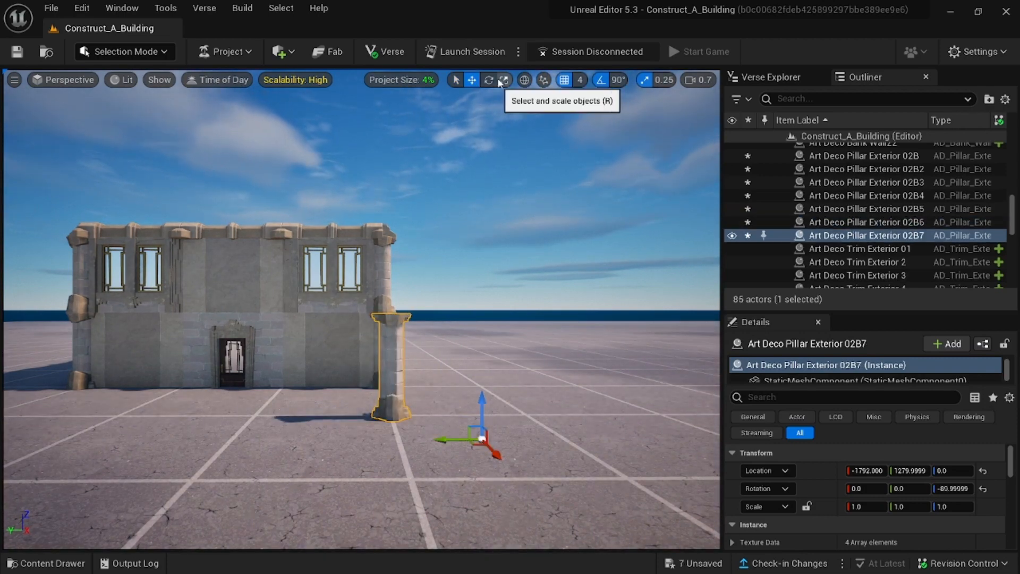
pyautogui.click(489, 80)
pyautogui.moveTo(464, 461); pyautogui.dragTo(421, 383)
pyautogui.click(472, 80)
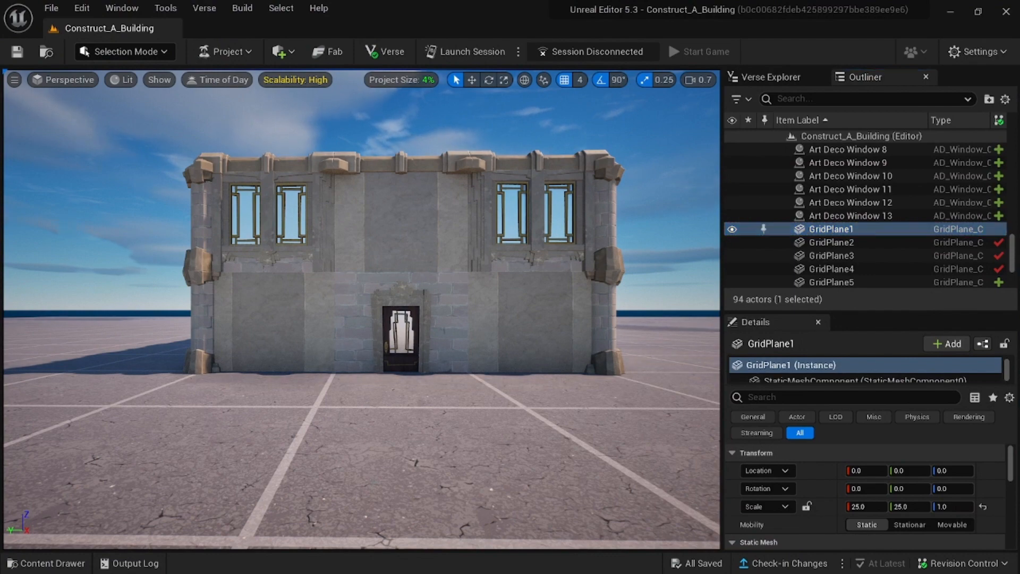
# - Inside the building, delete the upper-storey floor tile at X -3072, Y 1280, Z 384 above the ground-floor side window to open a stairwell
pyautogui.press('w')
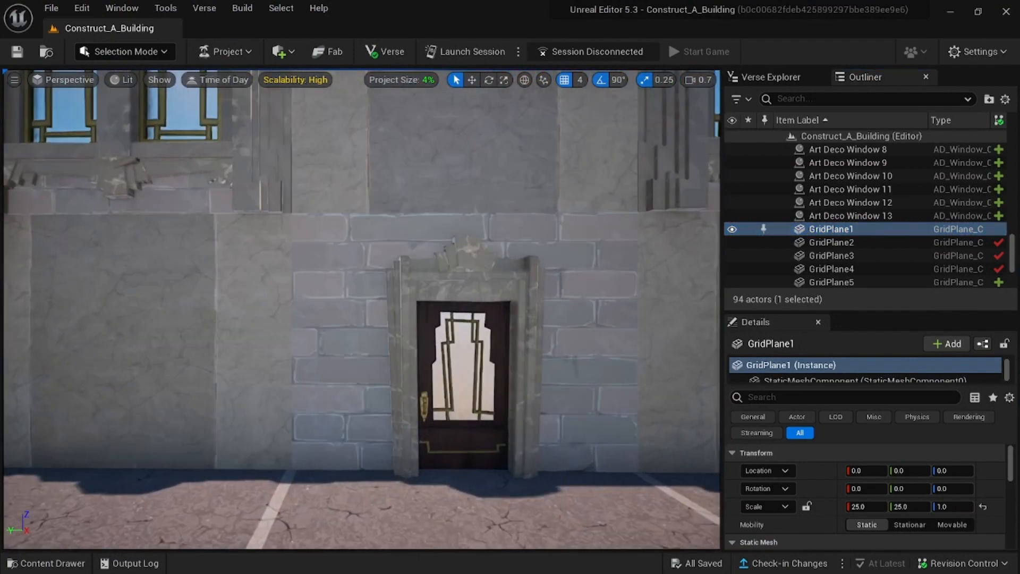
pyautogui.press('w')
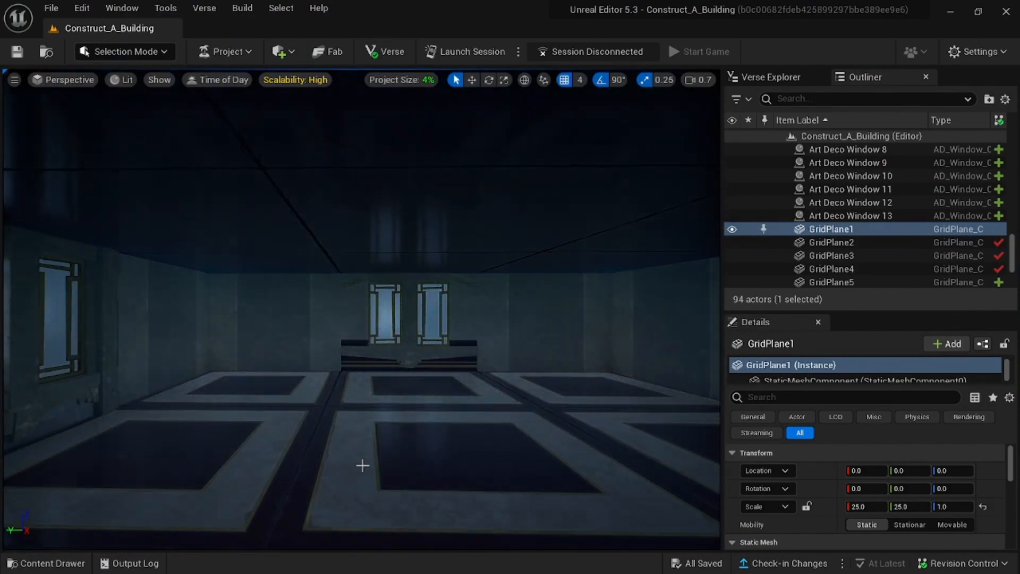
pyautogui.moveTo(362, 309); pyautogui.dragTo(494, 309, button='right')
pyautogui.moveTo(361, 309); pyautogui.dragTo(213, 310, button='right')
pyautogui.moveTo(361, 309); pyautogui.dragTo(467, 309, button='right')
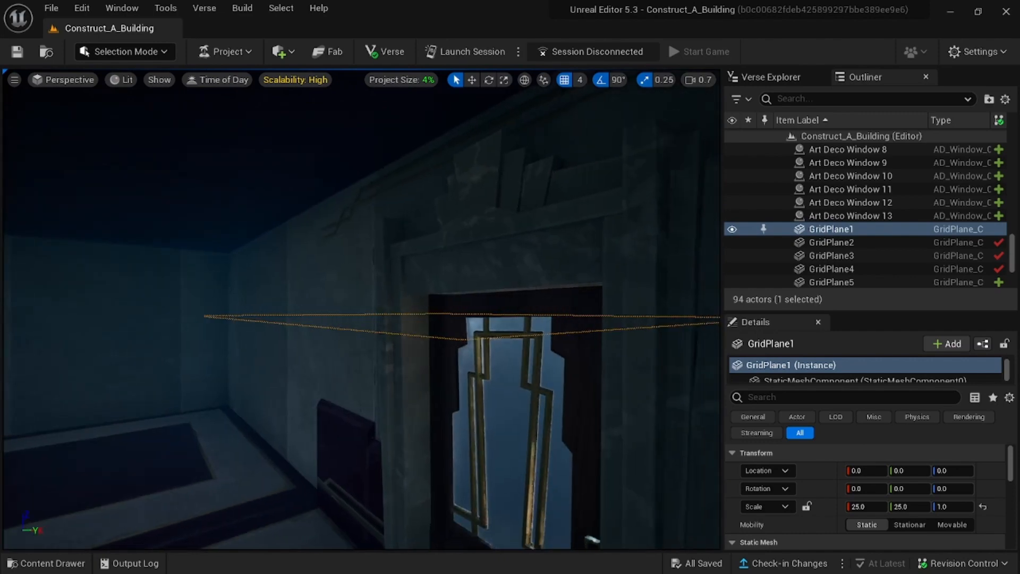
pyautogui.moveTo(361, 309); pyautogui.dragTo(230, 309, button='right')
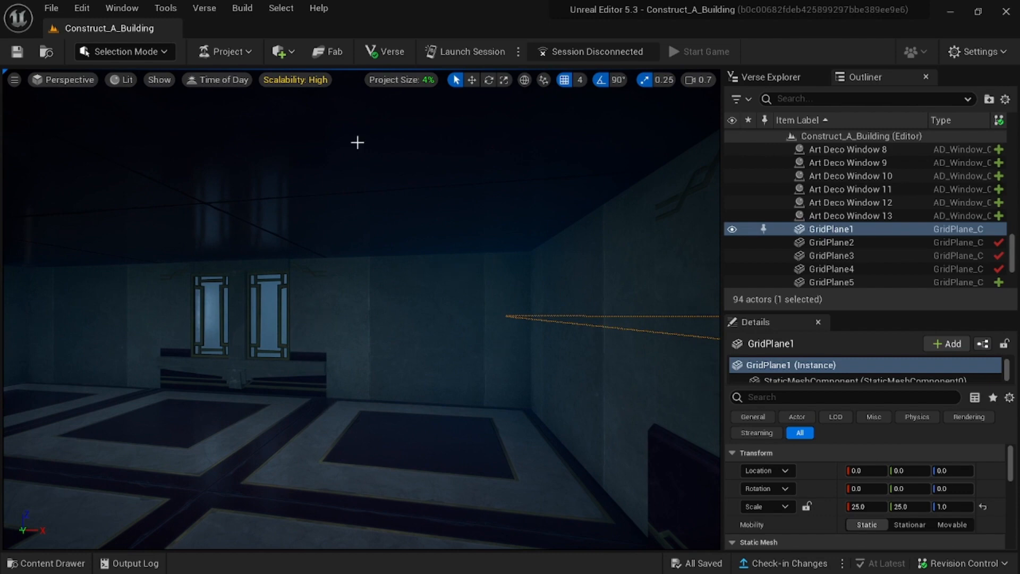
pyautogui.click(223, 238)
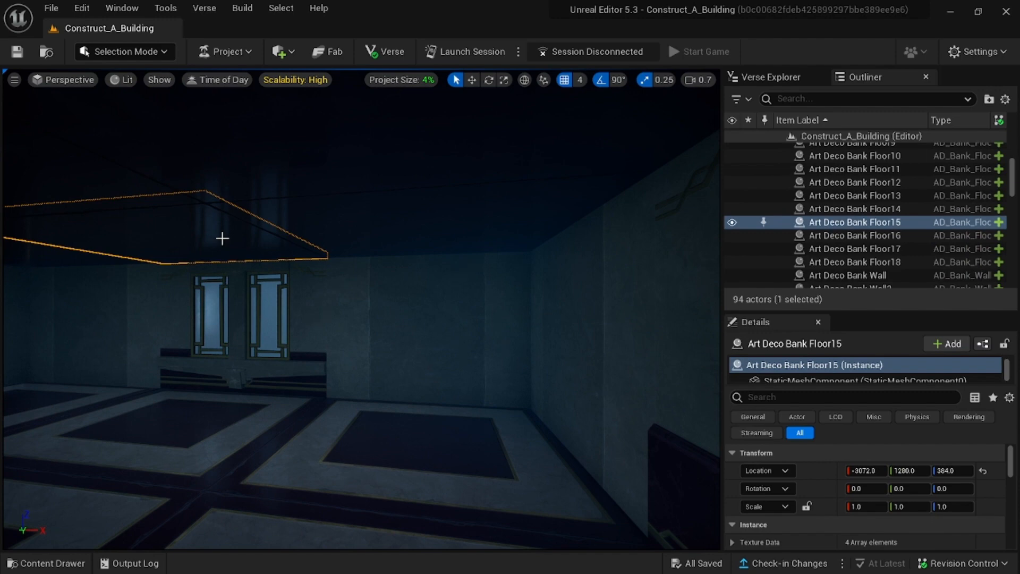
pyautogui.press('Delete')
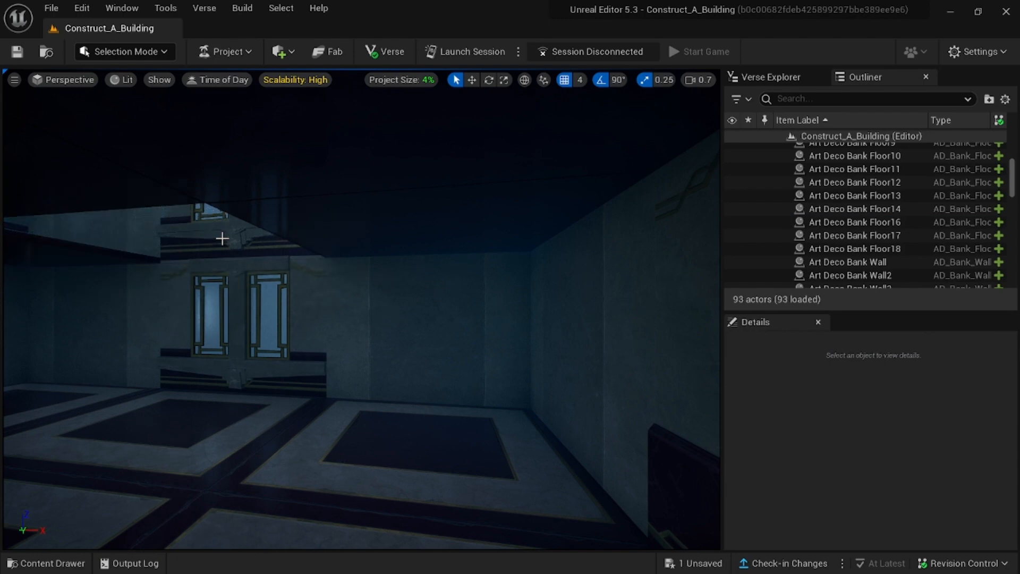
# - Browse the Fortnite building galleries to Art Deco Bank Gallery Red and search for "stair"
pyautogui.click(53, 562)
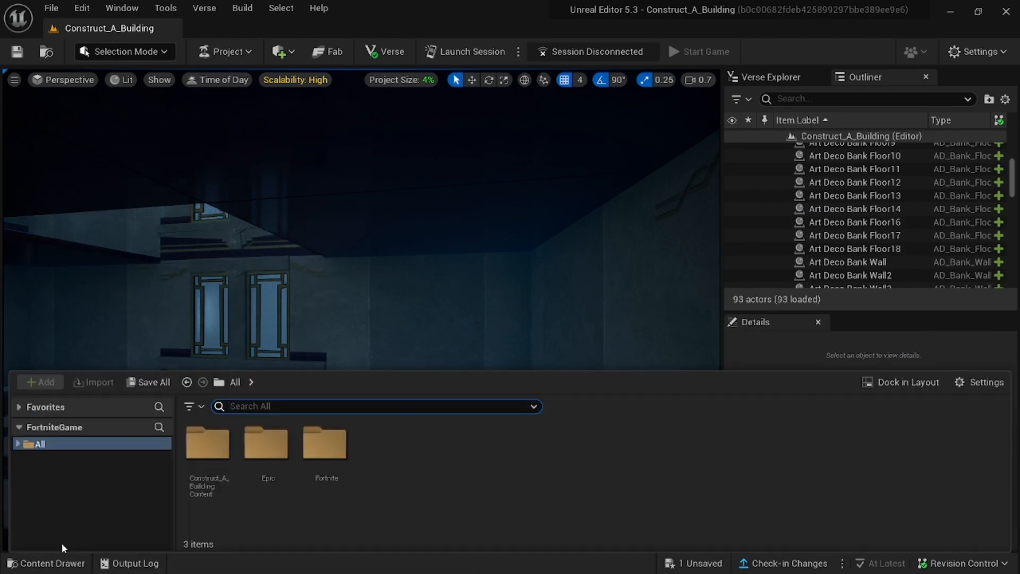
pyautogui.click(18, 444)
pyautogui.click(24, 467)
pyautogui.click(30, 507)
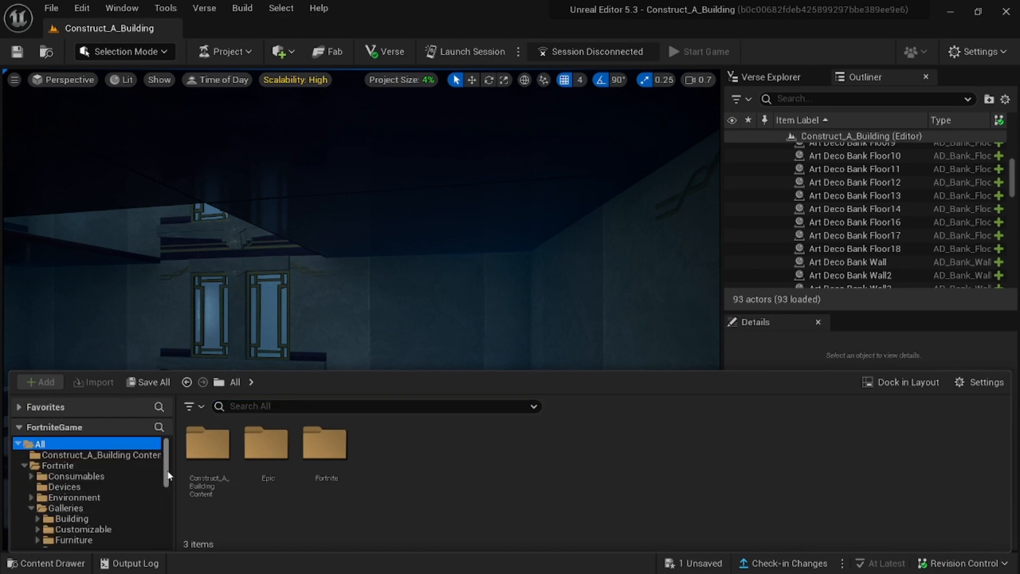
pyautogui.scroll(-2, 35, 480)
pyautogui.click(37, 480)
pyautogui.click(107, 530)
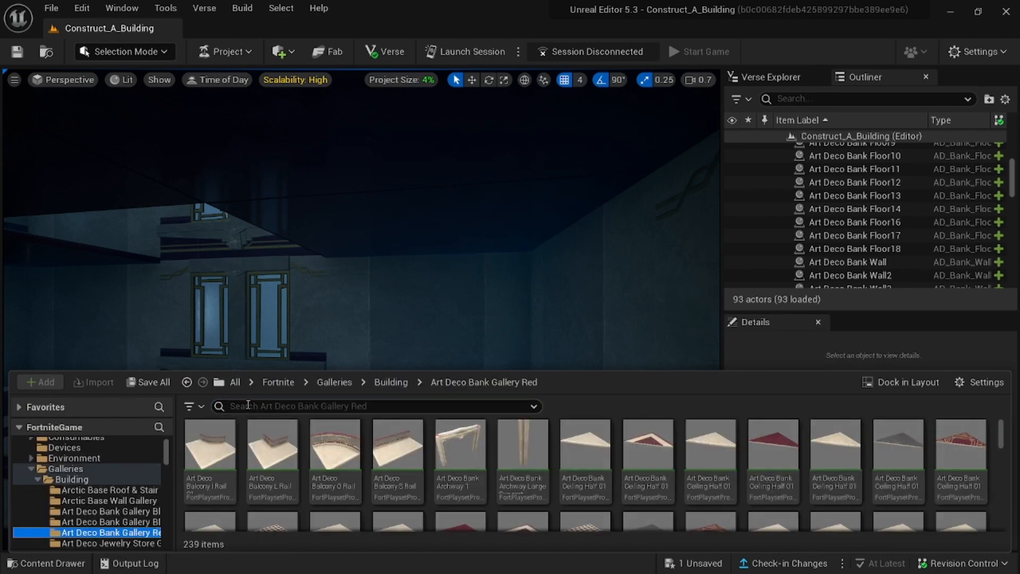
pyautogui.click(248, 406)
pyautogui.write('stair')
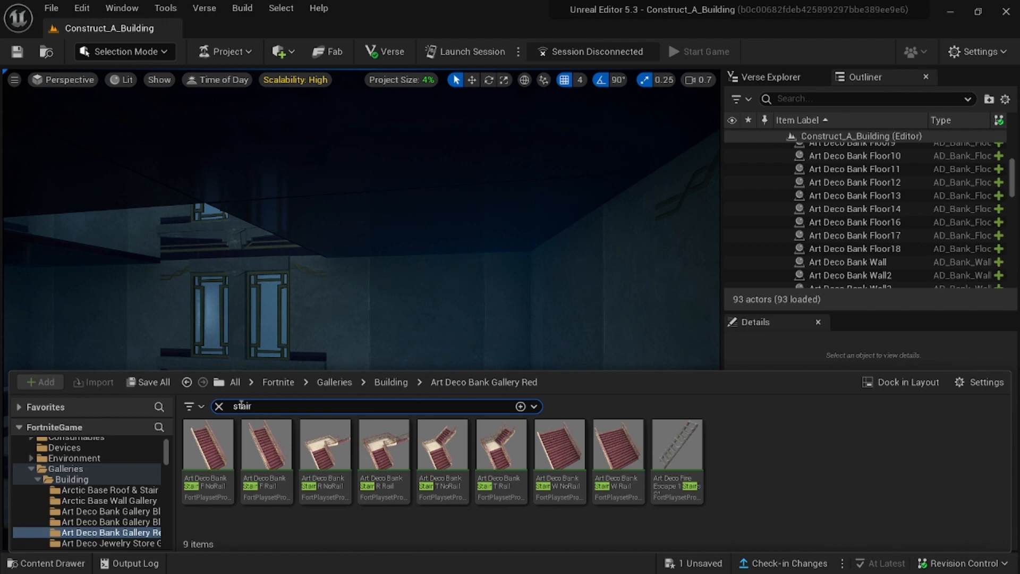
# - Place Art Deco Bank Stair F Rail under the floor opening and rotate it to -90 degrees about Z at X -3328, Y 1536, Z 0
pyautogui.moveTo(266, 451); pyautogui.dragTo(190, 378)
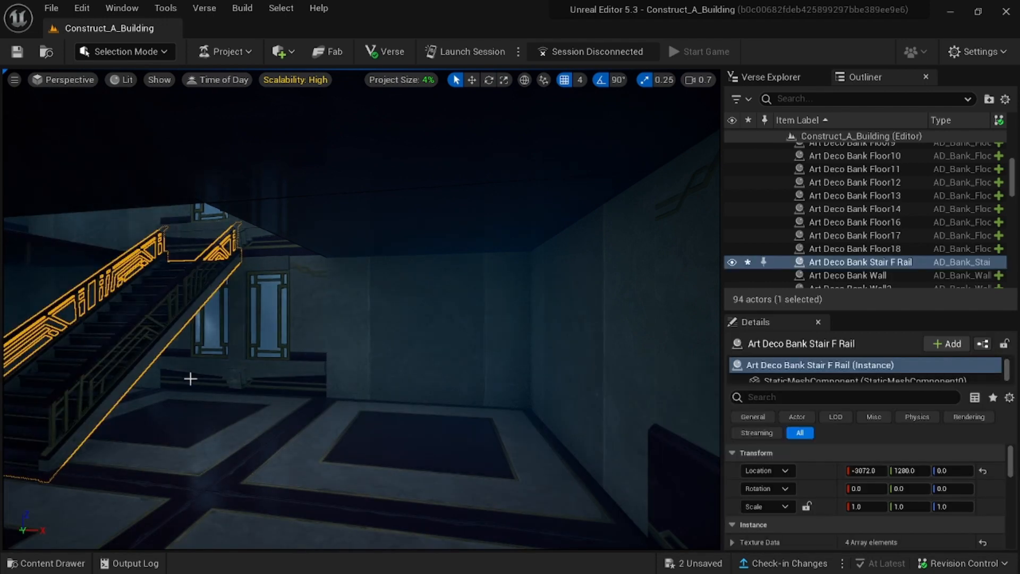
pyautogui.click(487, 80)
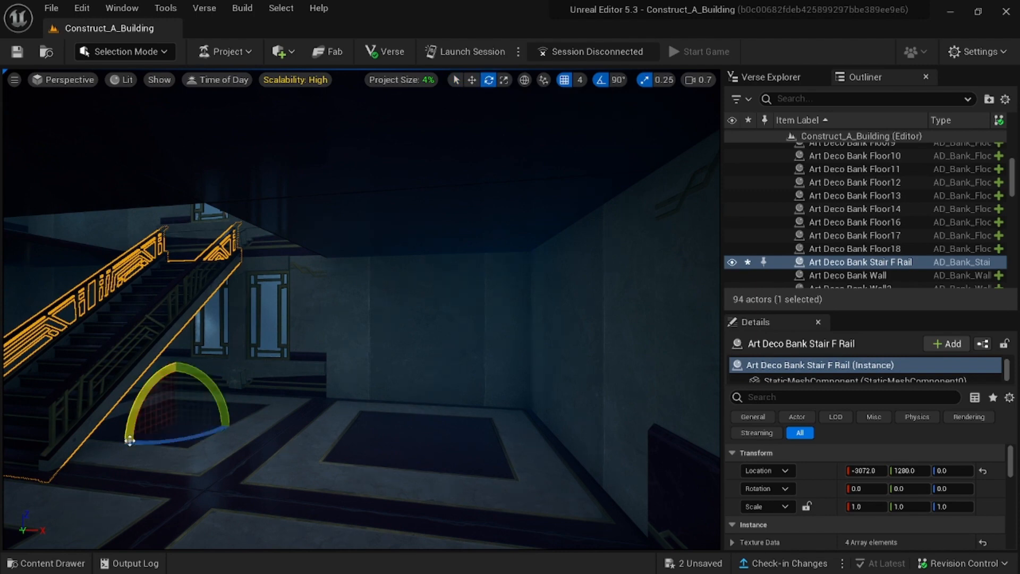
pyautogui.moveTo(144, 442); pyautogui.dragTo(202, 438)
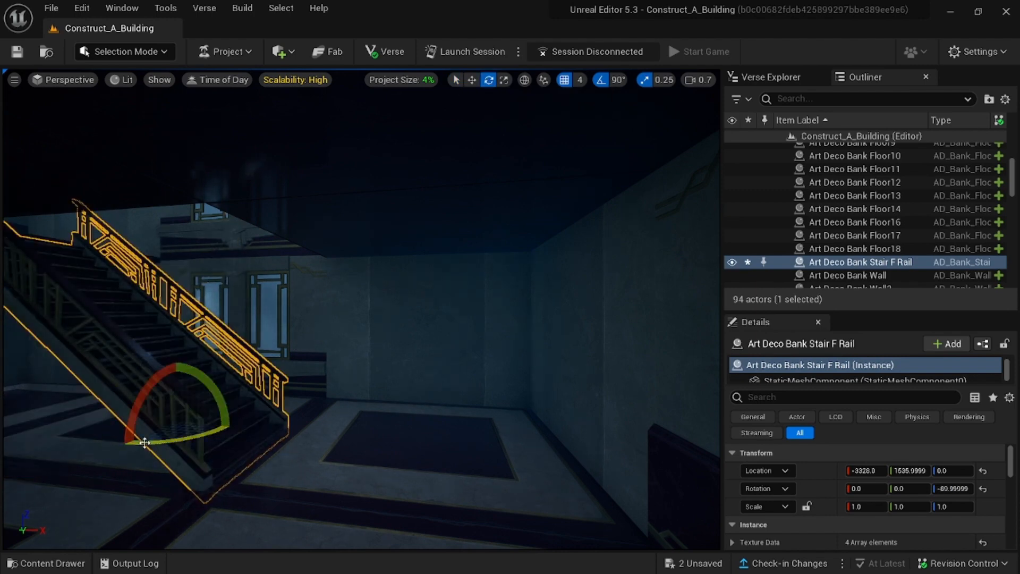
pyautogui.click(454, 81)
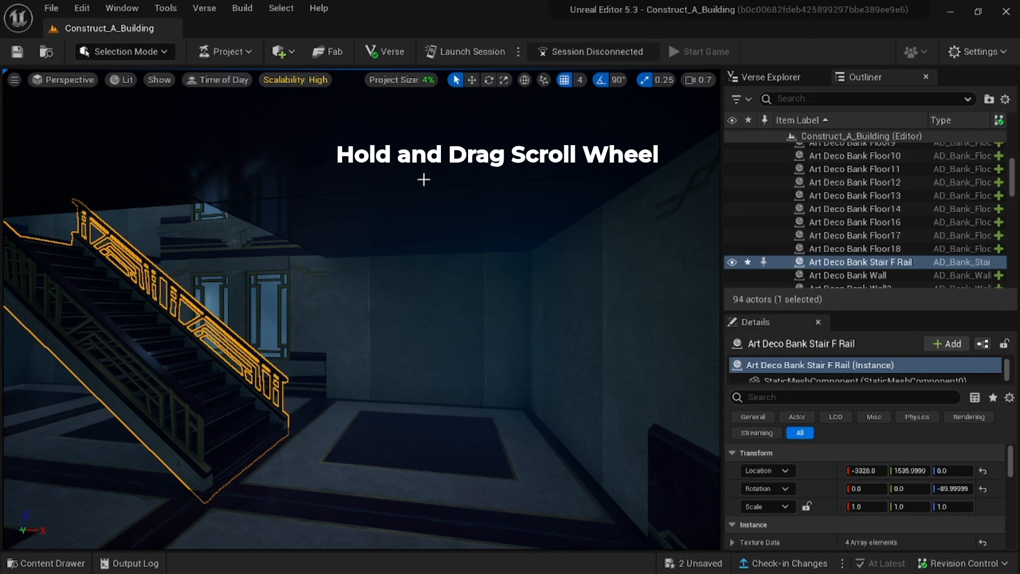
# - Inspect the staircase and its floor opening from the upper storey and from the ground floor
pyautogui.moveTo(361, 308); pyautogui.dragTo(362, 221, button='middle')
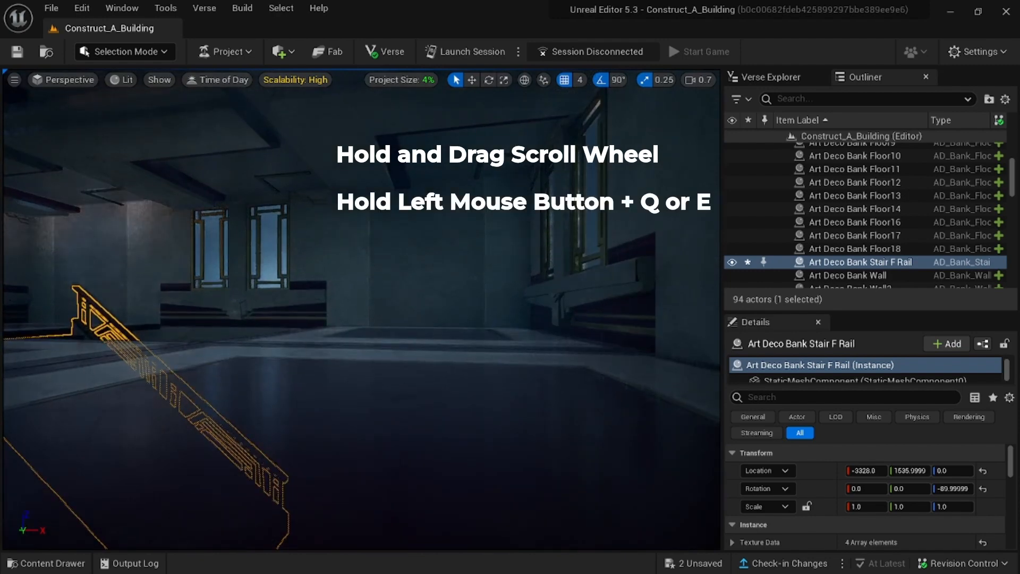
pyautogui.press('e')
pyautogui.press('e')
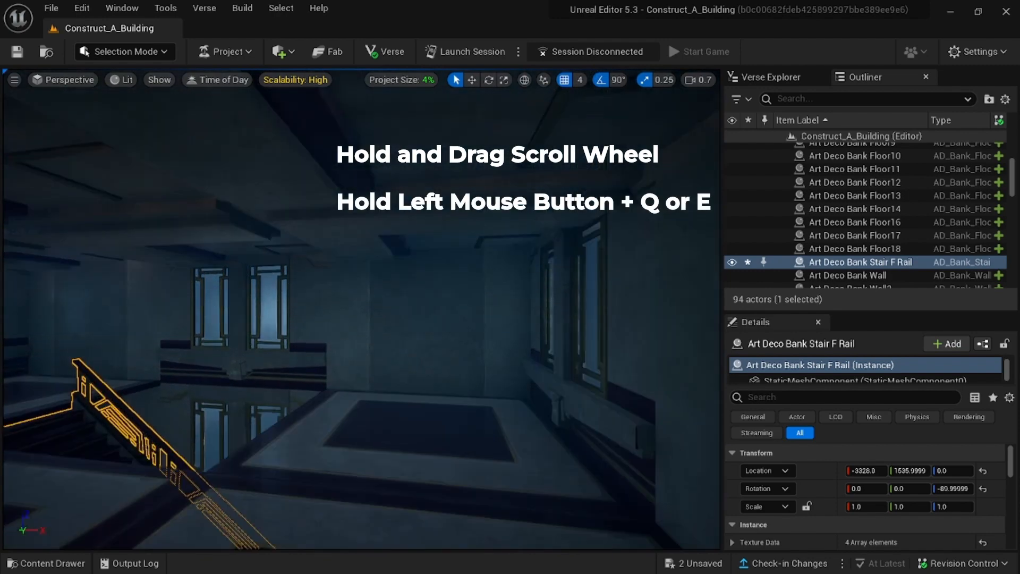
pyautogui.press('e')
pyautogui.press('e')
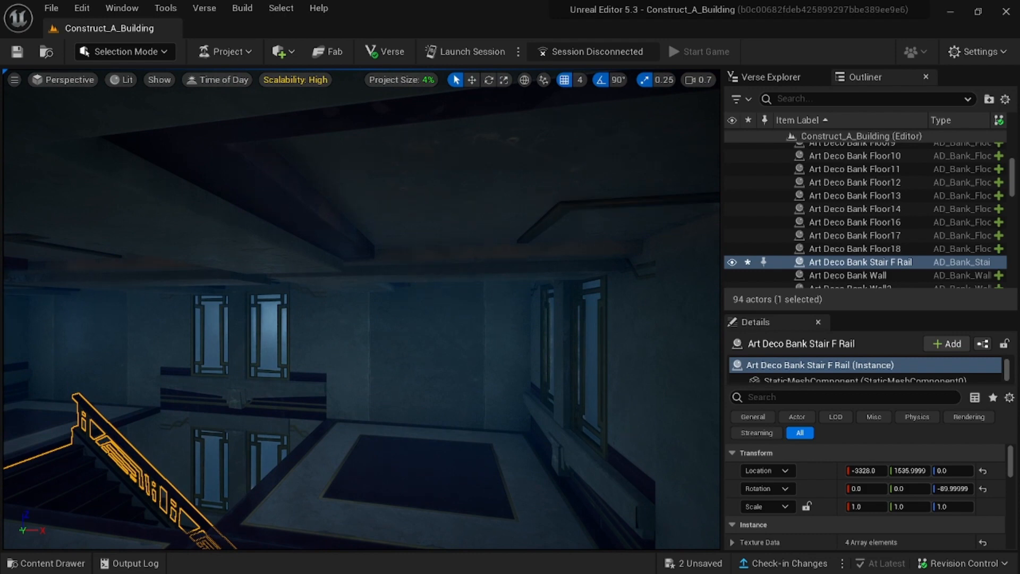
pyautogui.press('q')
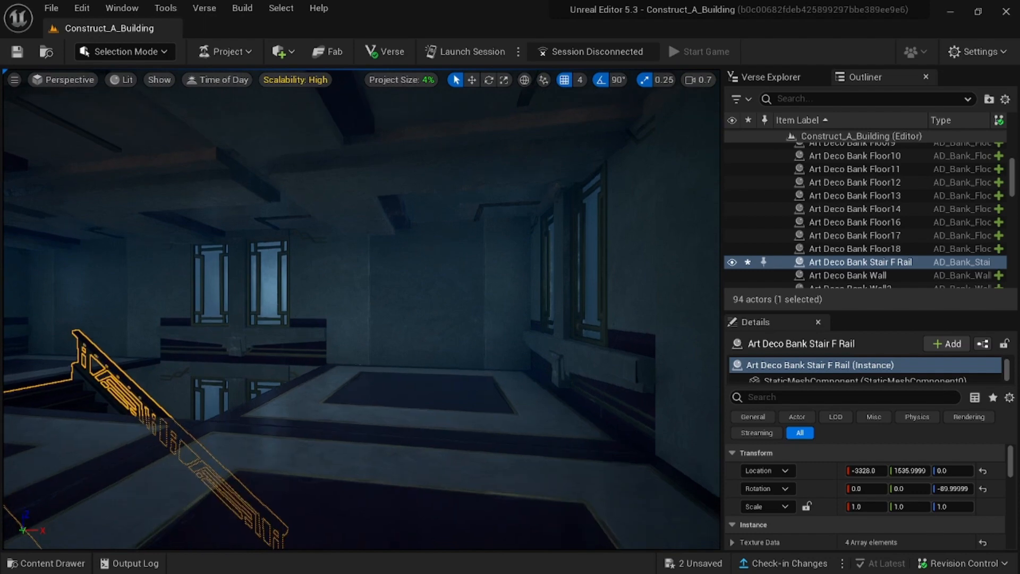
pyautogui.press('q')
pyautogui.press('q')
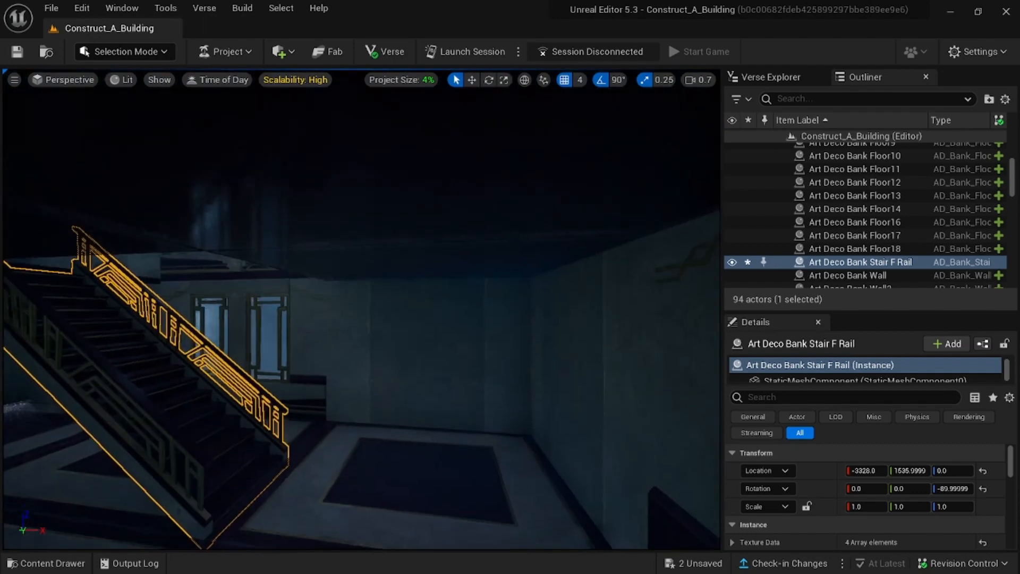
# - Browse the Fortnite building galleries to Art Deco Bank Gallery Red and search for "quarter wall"
pyautogui.press('q')
pyautogui.press('q')
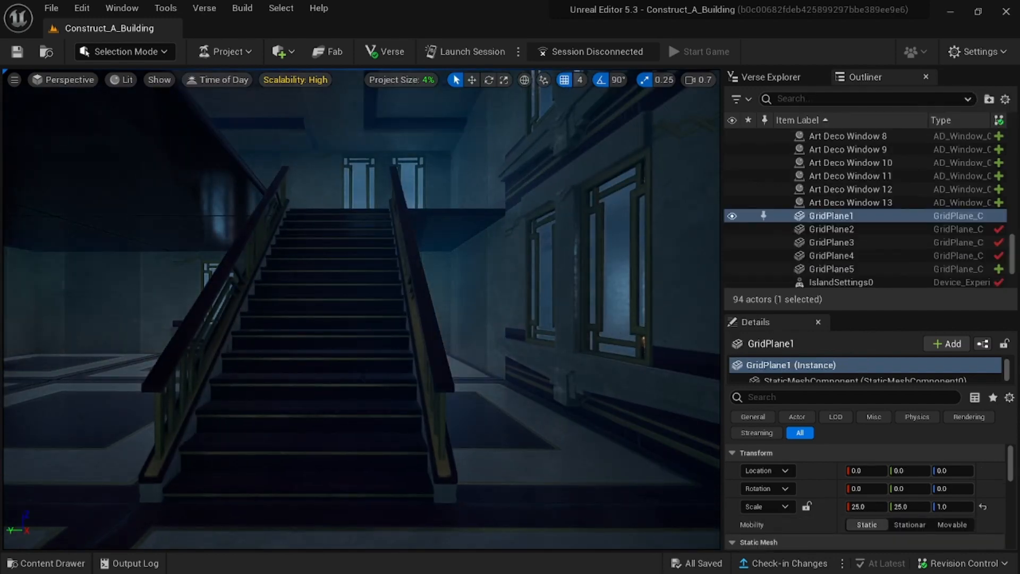
pyautogui.press('e')
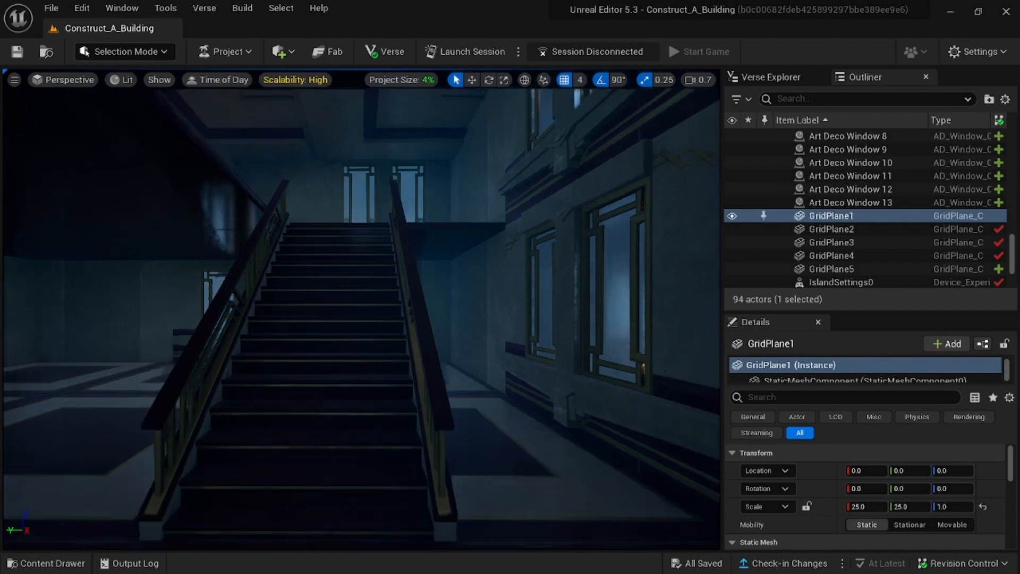
pyautogui.press('e')
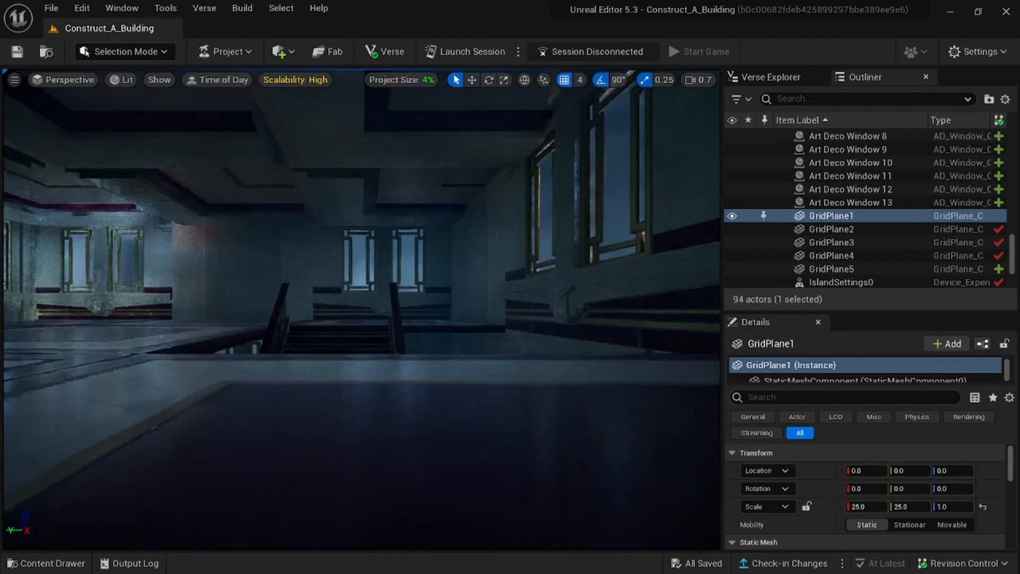
pyautogui.press('e')
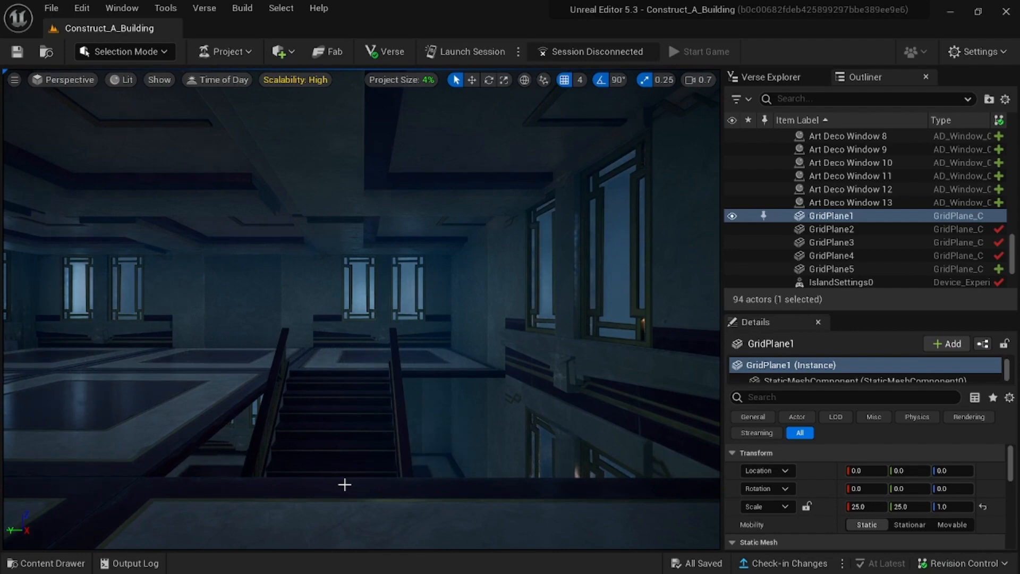
pyautogui.click(32, 562)
pyautogui.click(24, 465)
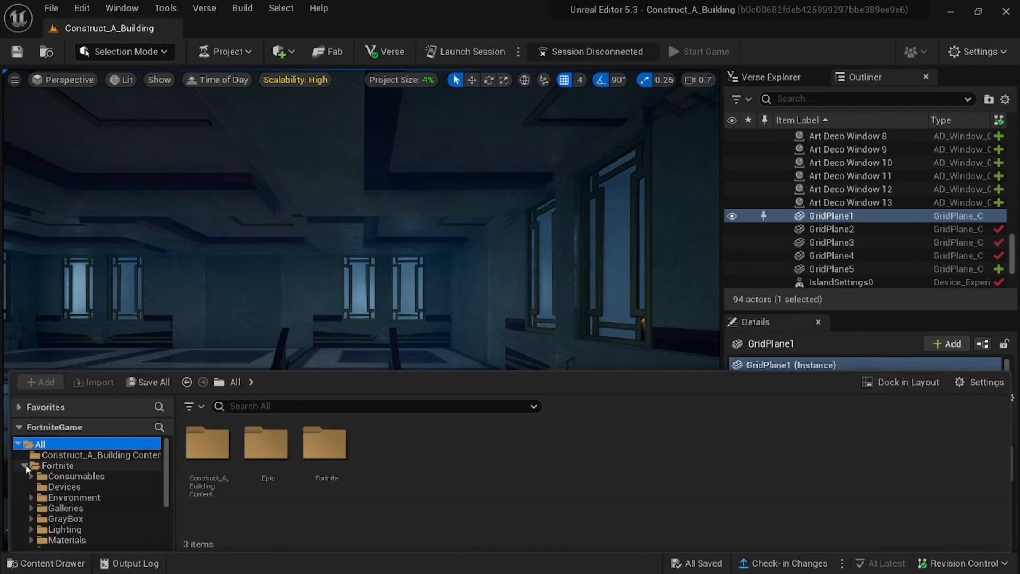
pyautogui.click(31, 508)
pyautogui.scroll(-2, 33, 510)
pyautogui.click(37, 471)
pyautogui.click(94, 523)
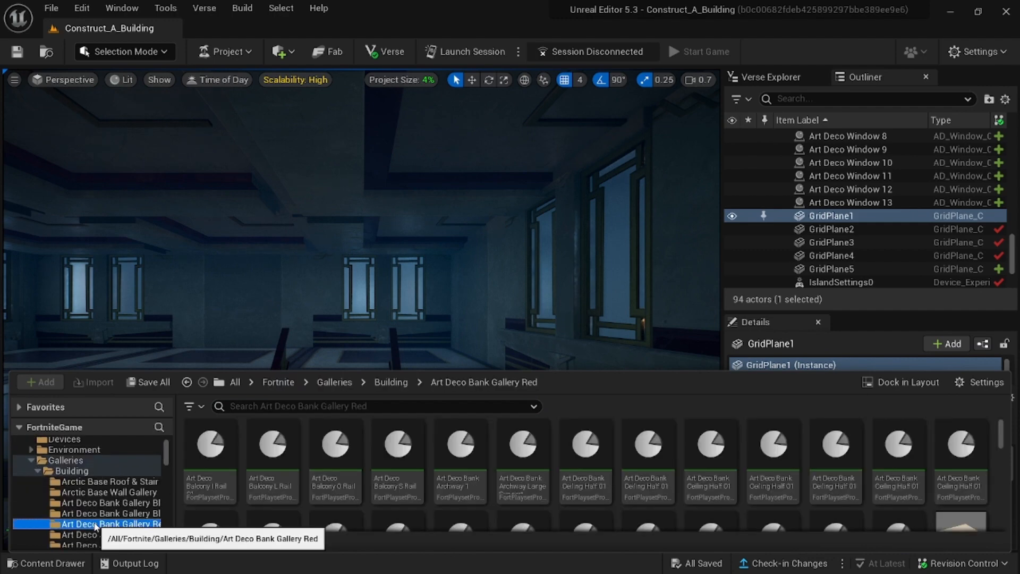
pyautogui.click(259, 406)
pyautogui.write('quarter wall')
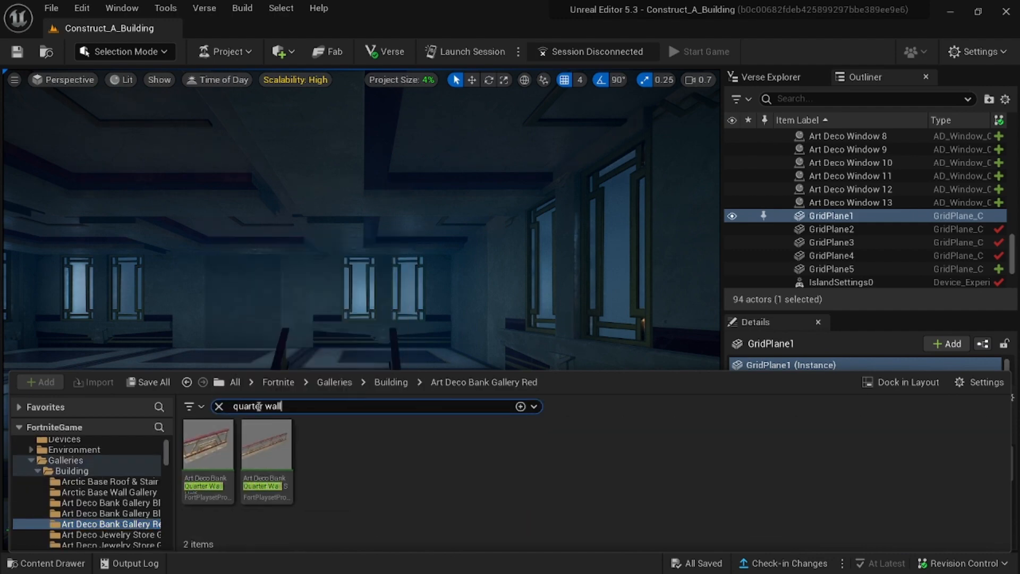
# - Place Art Deco Bank Quarter Wall Half beside the top of the stairs, rotated 90 degrees about Z at X -3328, Y 1536, Z 384
pyautogui.moveTo(207, 443); pyautogui.dragTo(448, 369)
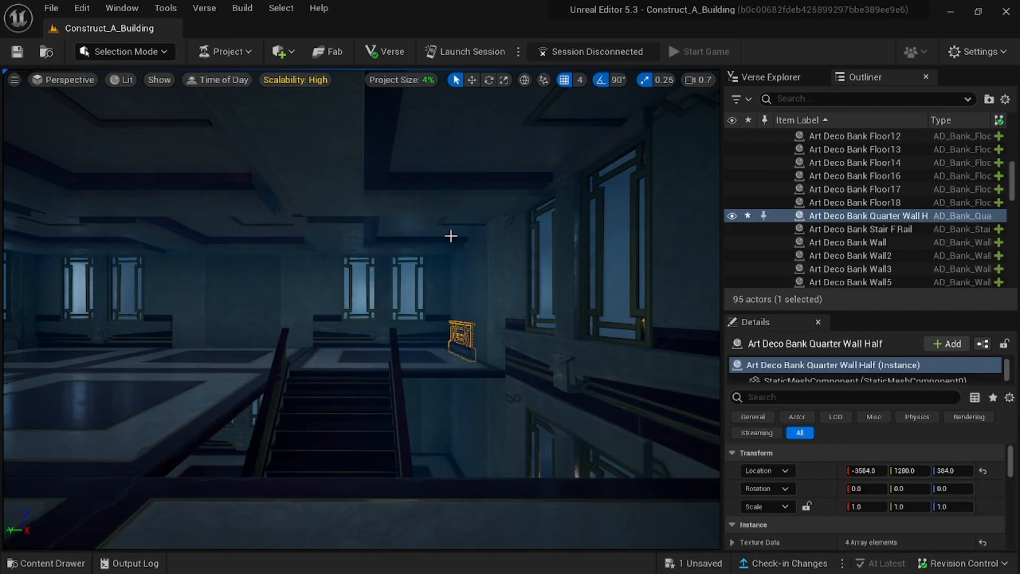
pyautogui.click(489, 80)
pyautogui.moveTo(376, 372); pyautogui.dragTo(375, 364)
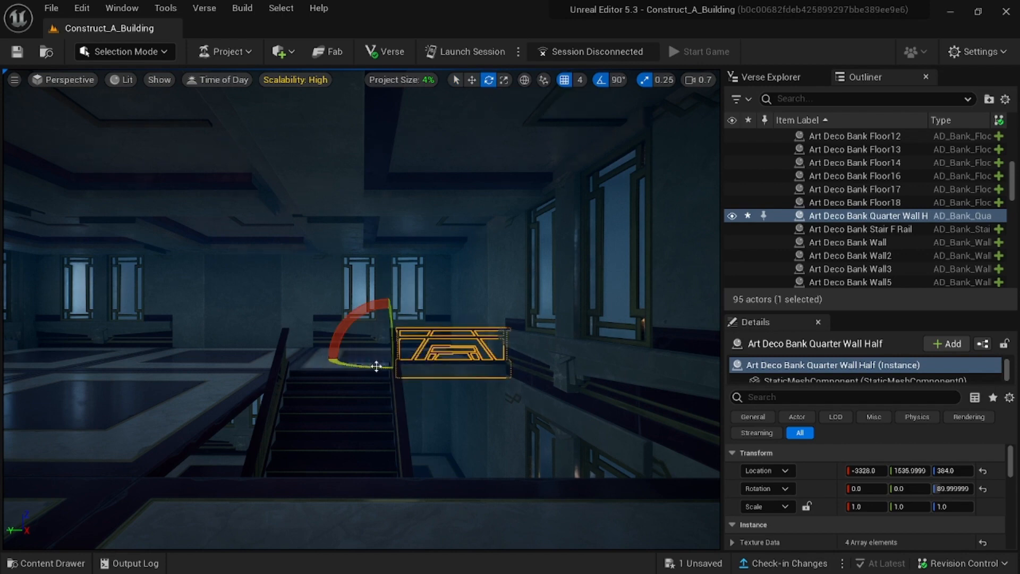
pyautogui.click(455, 80)
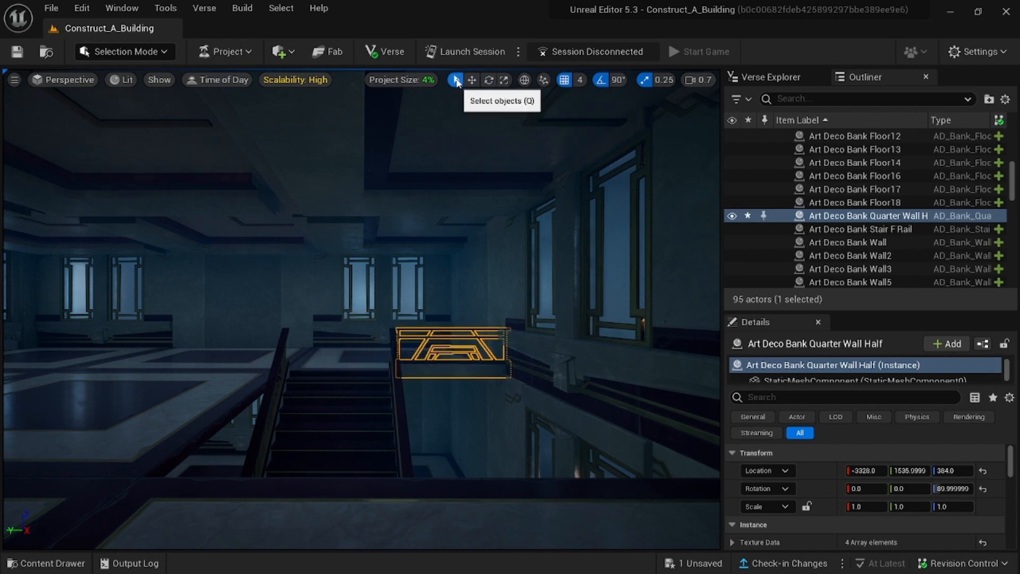
pyautogui.click(245, 307)
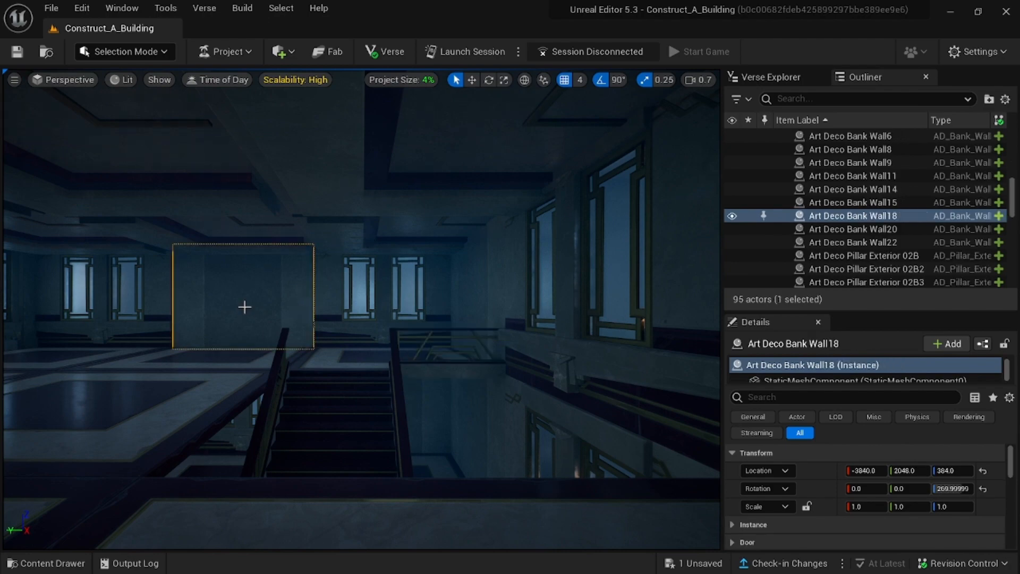